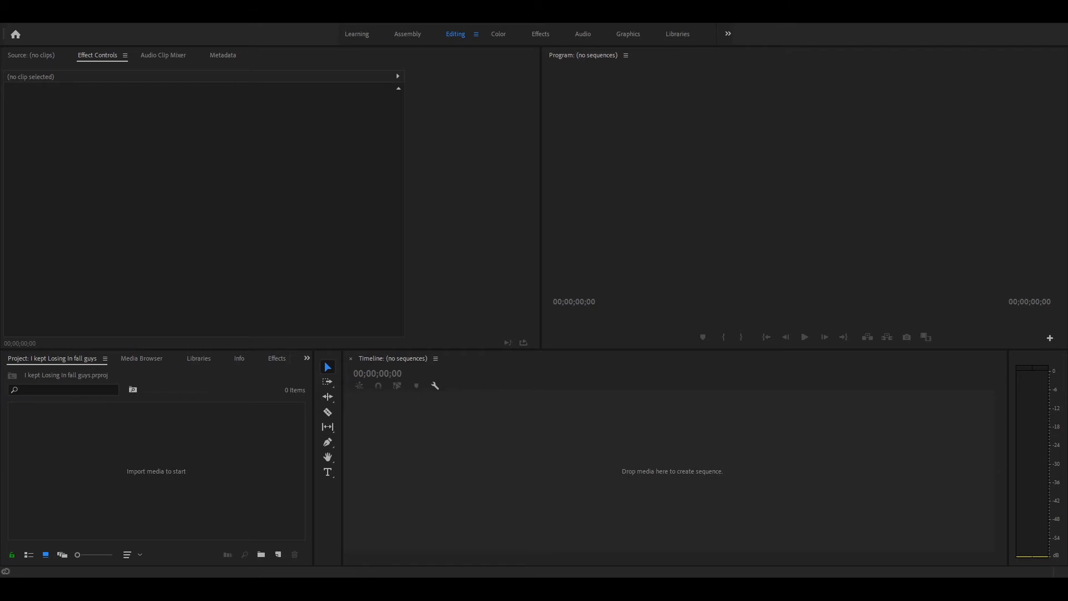
left_click(156, 471)
key("ctrl+i")
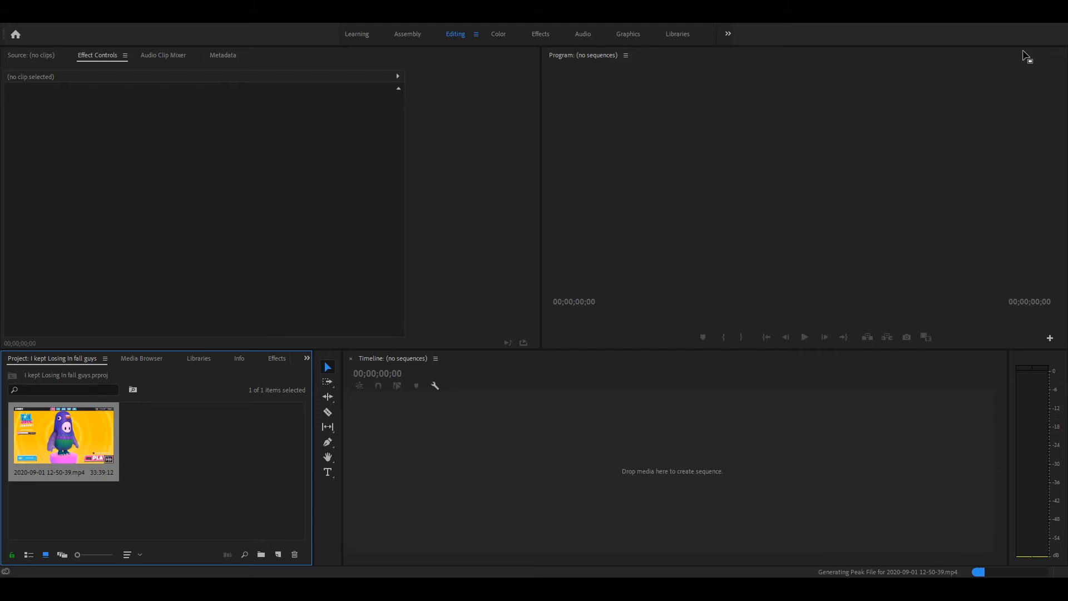
left_click_drag(86, 434, 578, 442)
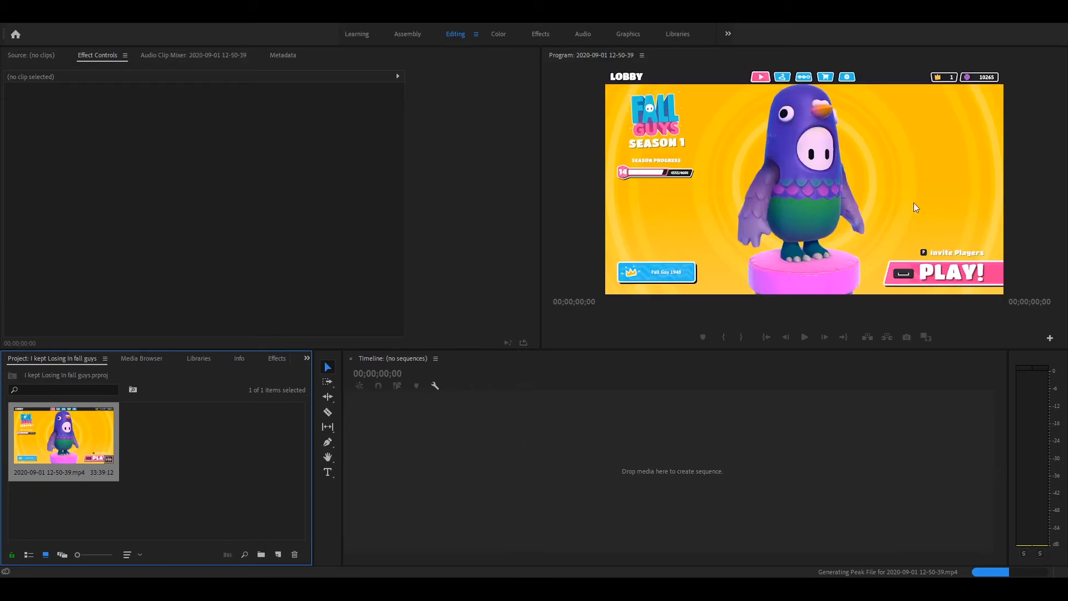
left_click(549, 463)
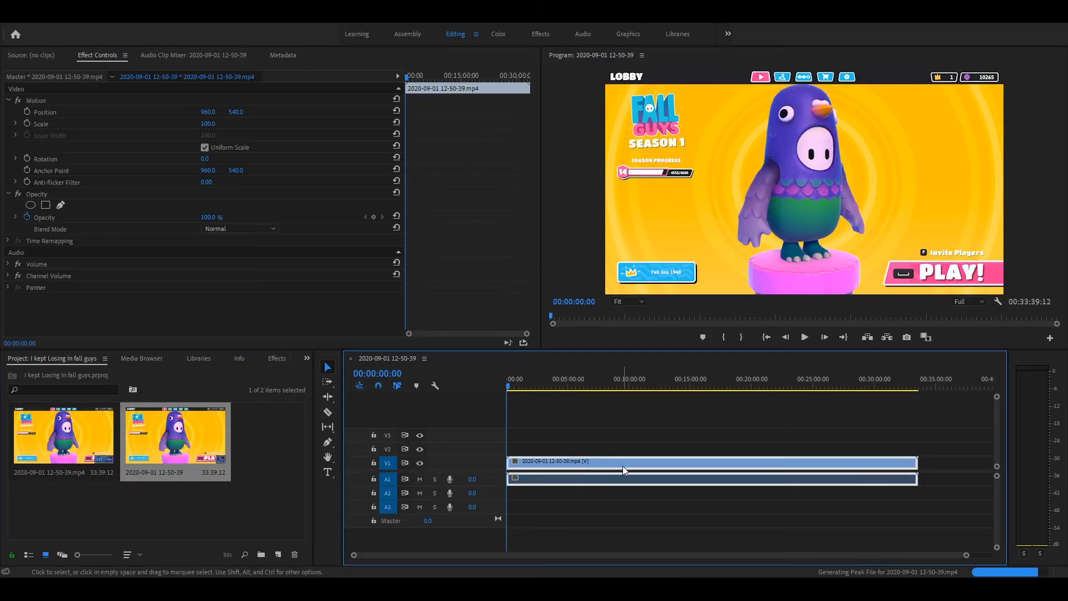
- Play and scrub through the first minute and a half of the sequence to examine the lobby, matchmaking and race footage
left_click(805, 337)
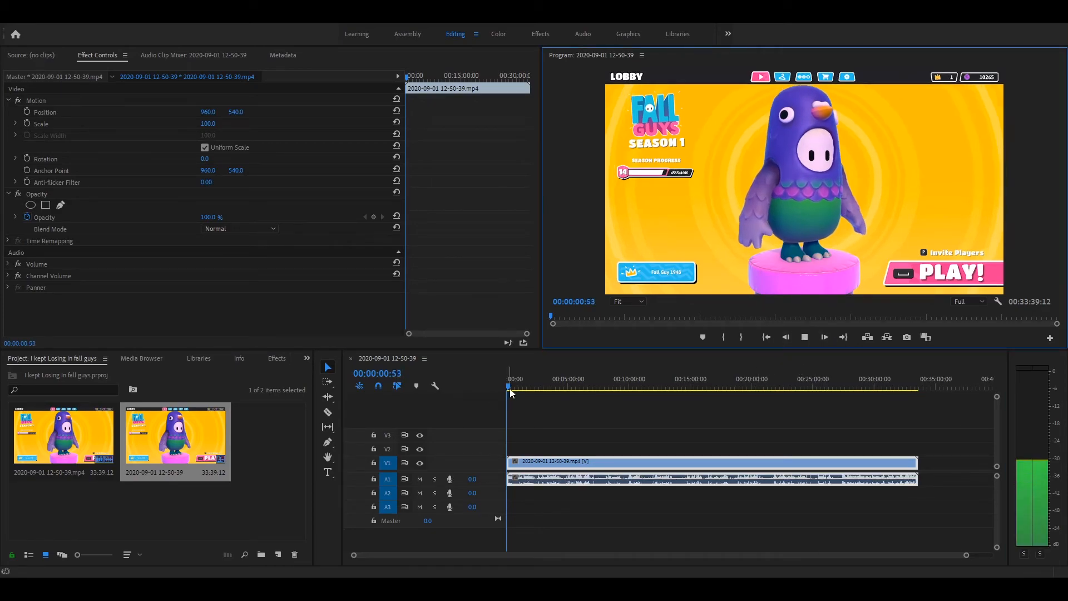
left_click_drag(506, 382, 560, 389)
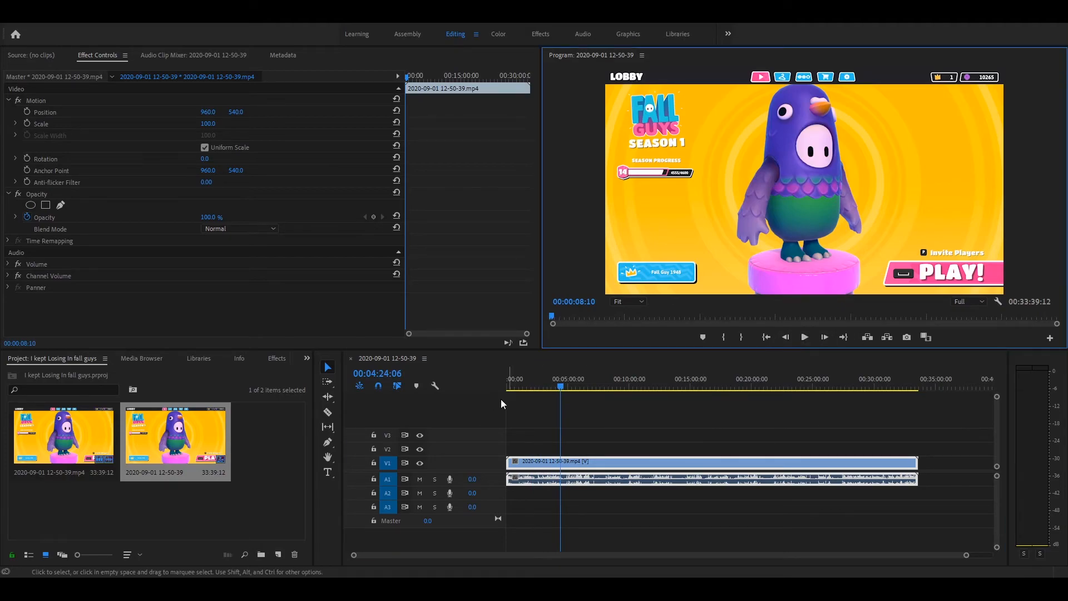
left_click_drag(558, 387, 461, 388)
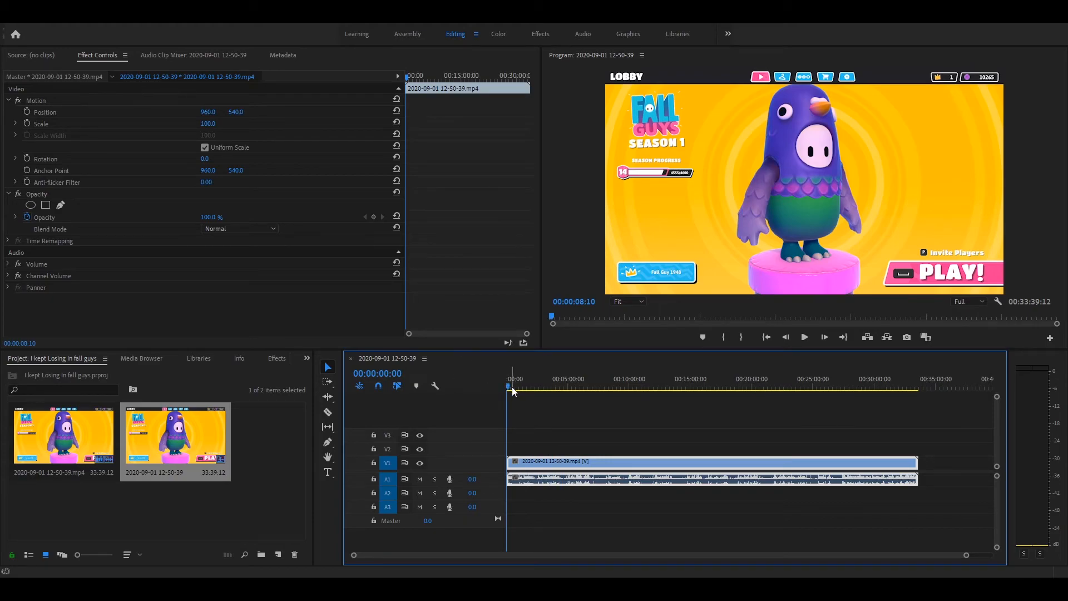
left_click(801, 336)
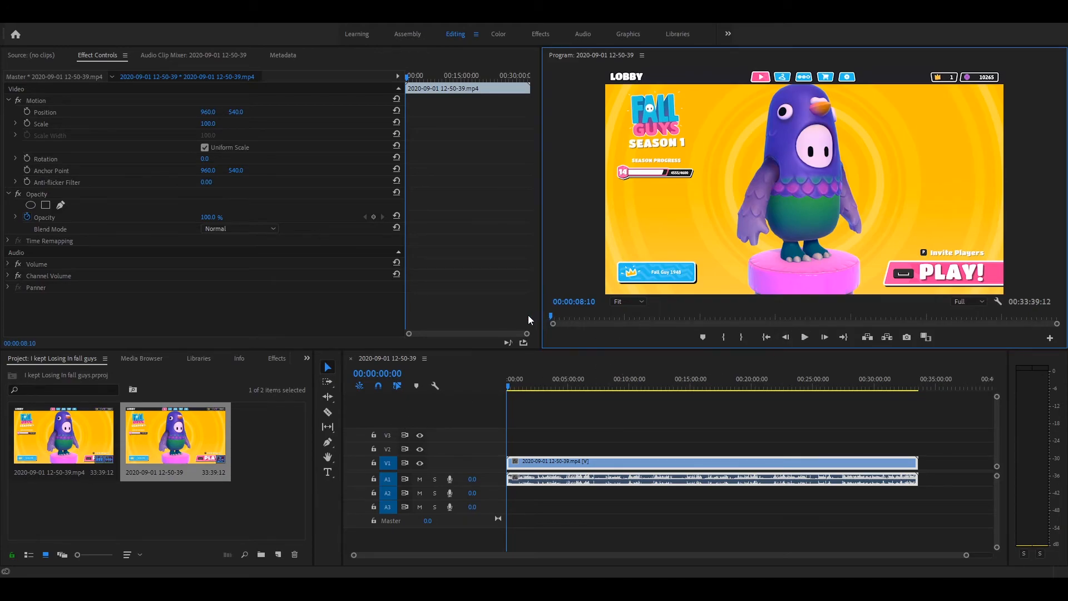
left_click(803, 340)
left_click(803, 341)
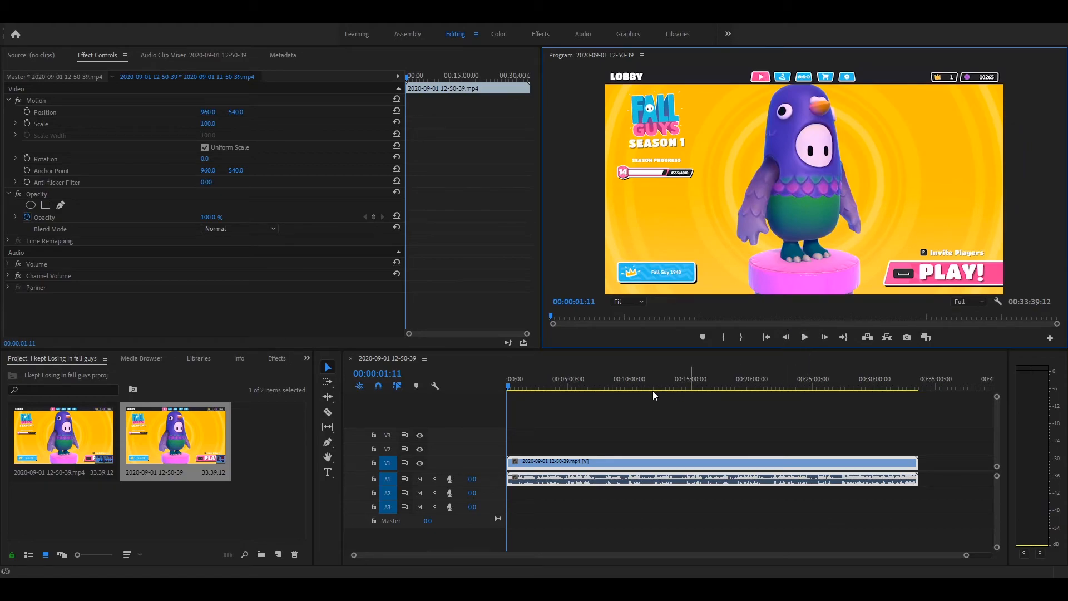
left_click_drag(507, 392, 525, 394)
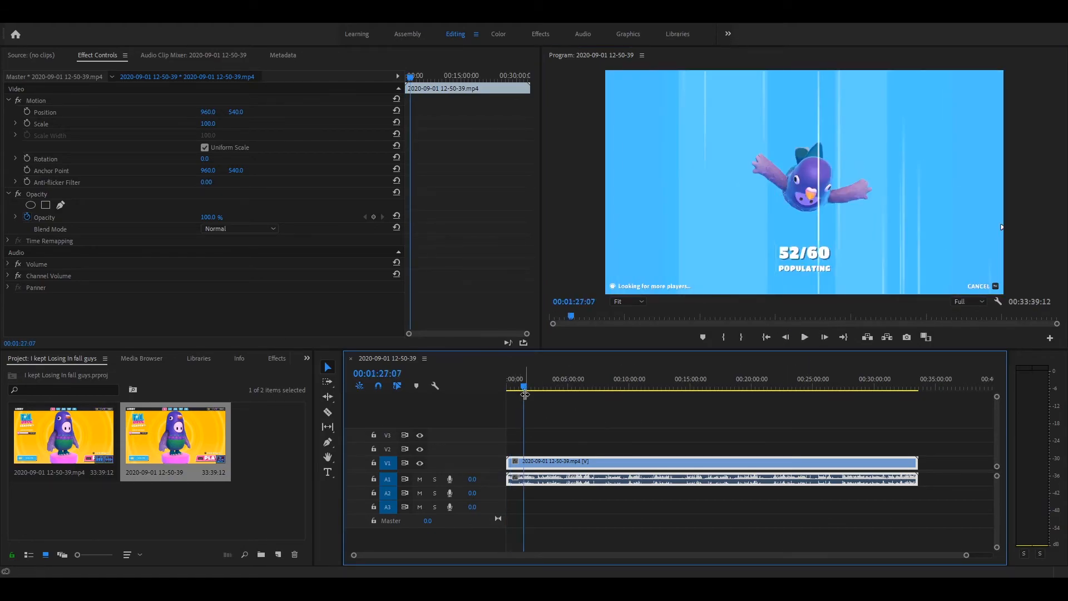
left_click(805, 337)
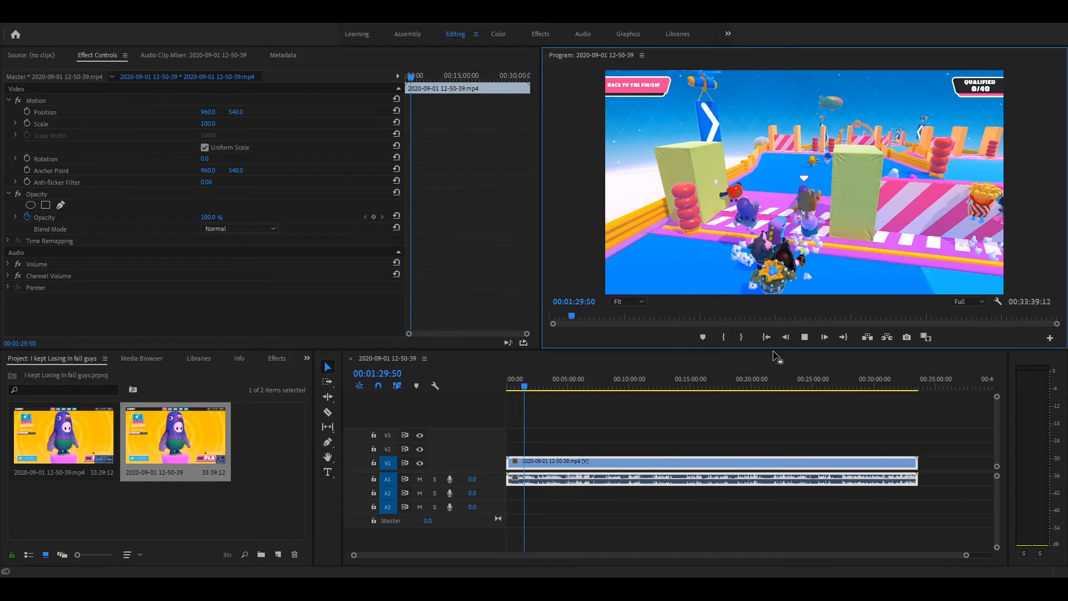
left_click(804, 337)
left_click_drag(525, 384, 513, 385)
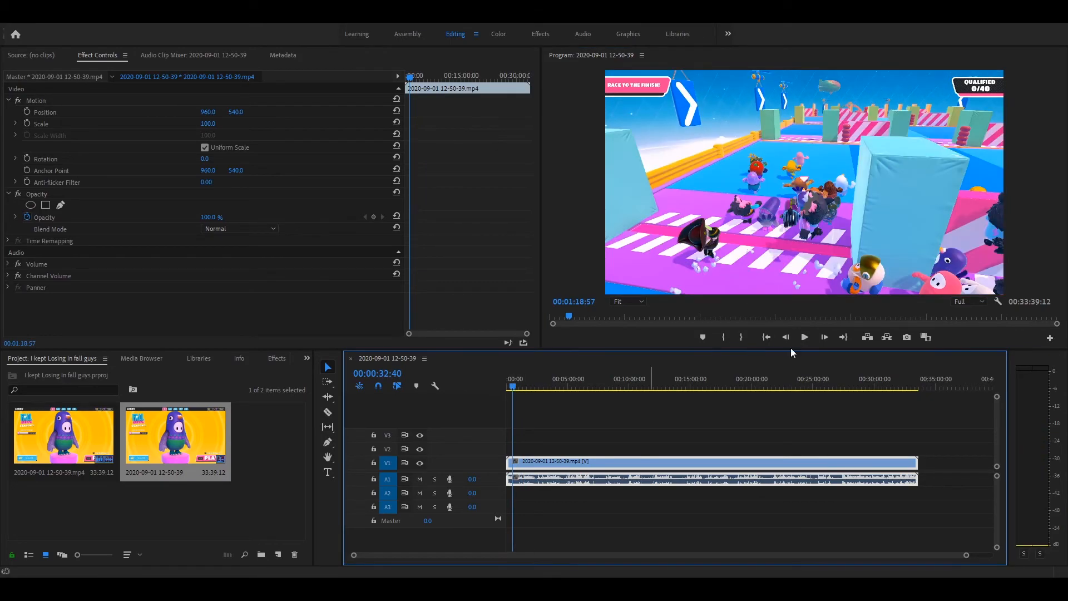
left_click(804, 340)
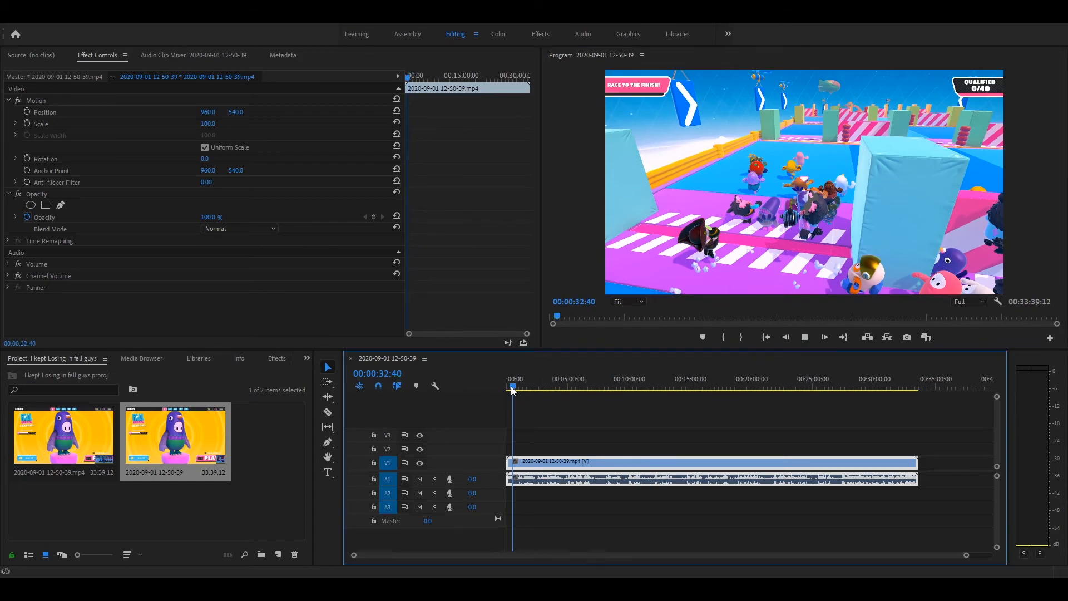
left_click_drag(511, 386, 505, 386)
left_click(804, 337)
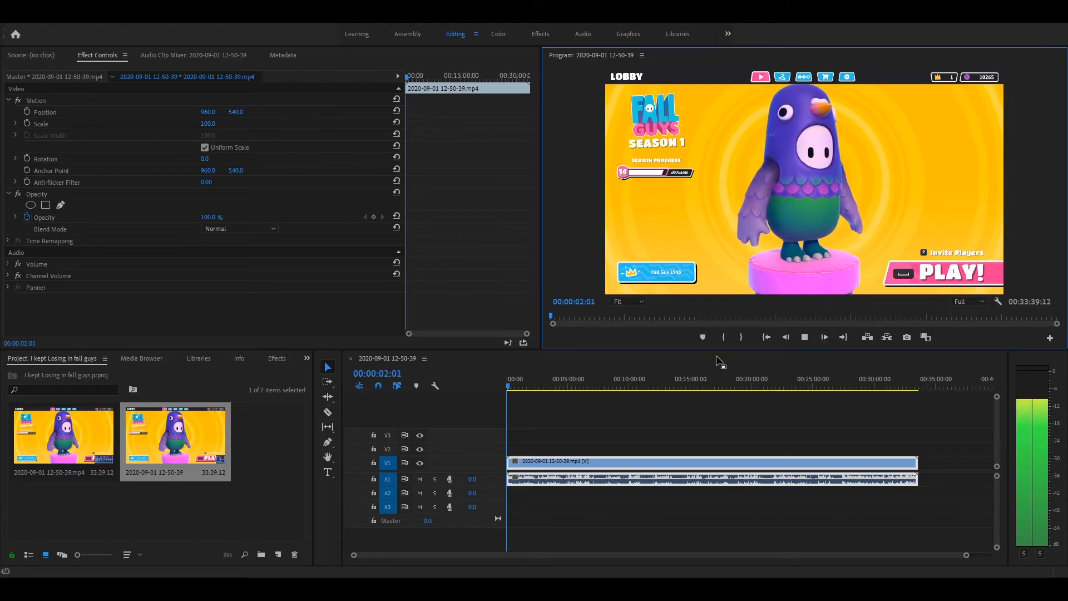
- Split the gameplay clip with the Razor tool at 00:00:28:05, during the matchmaking screen
left_click(511, 390)
left_click(511, 388)
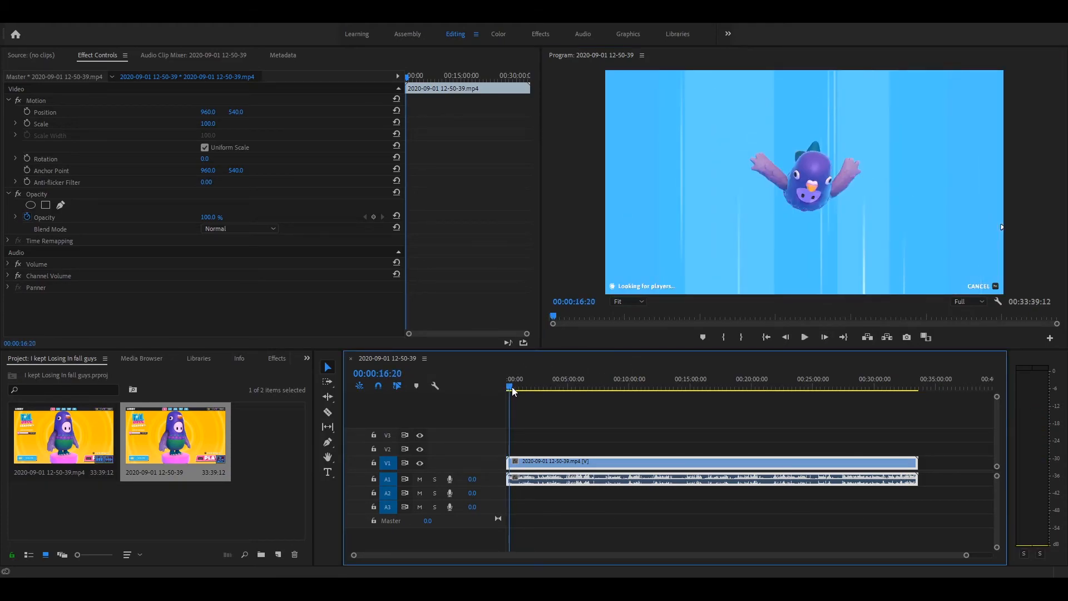
left_click(804, 337)
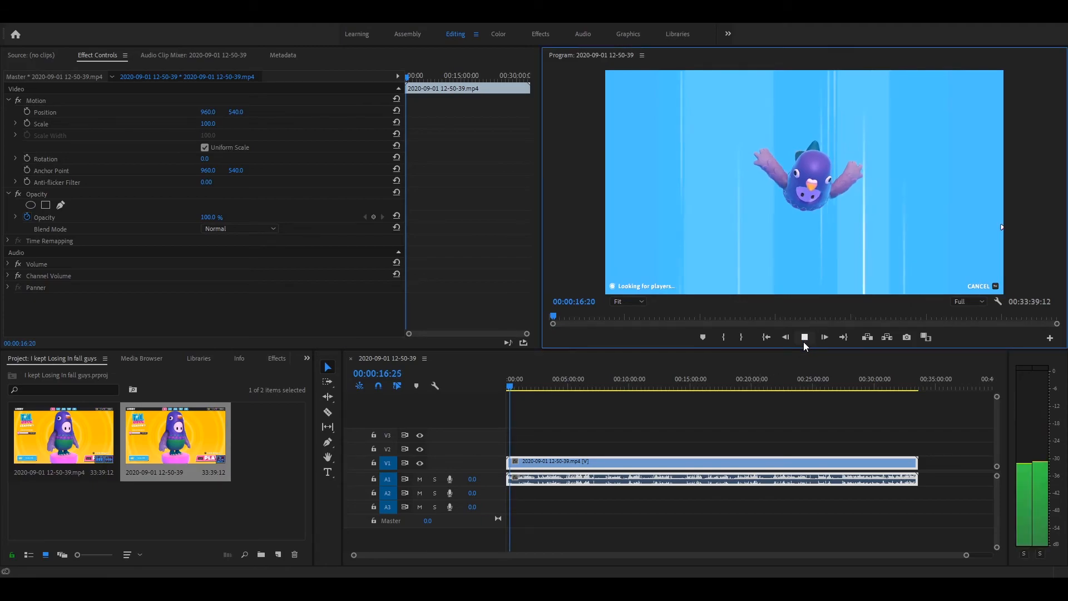
left_click(804, 337)
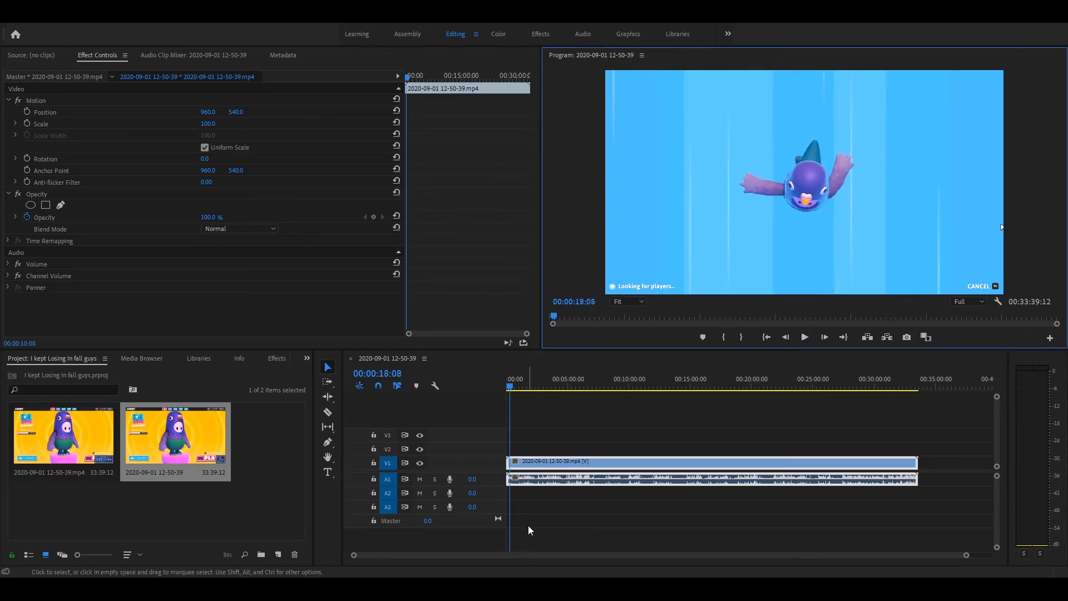
left_click(808, 342)
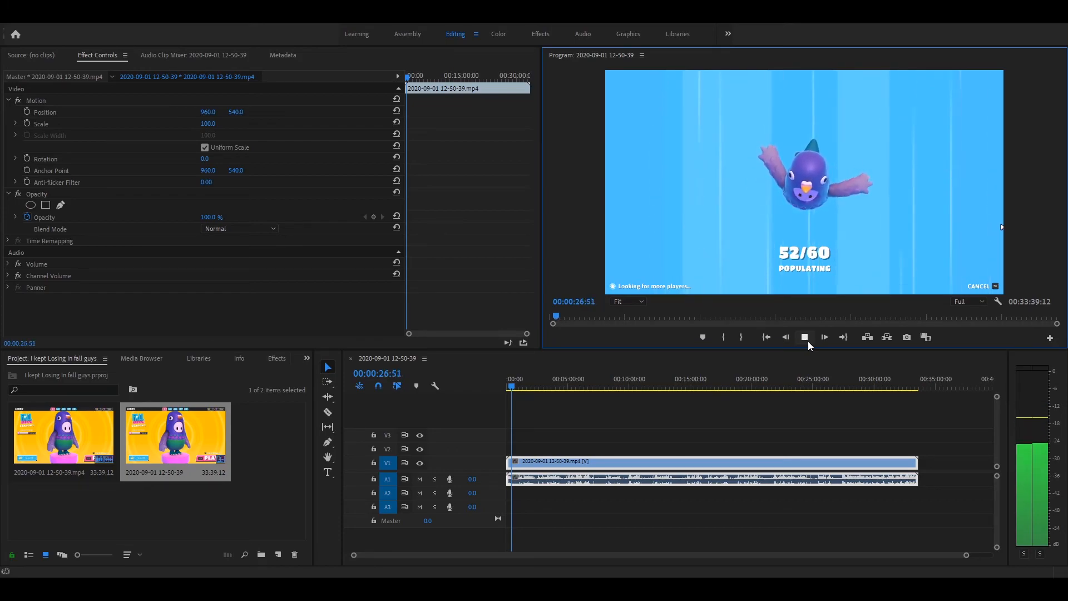
left_click(804, 337)
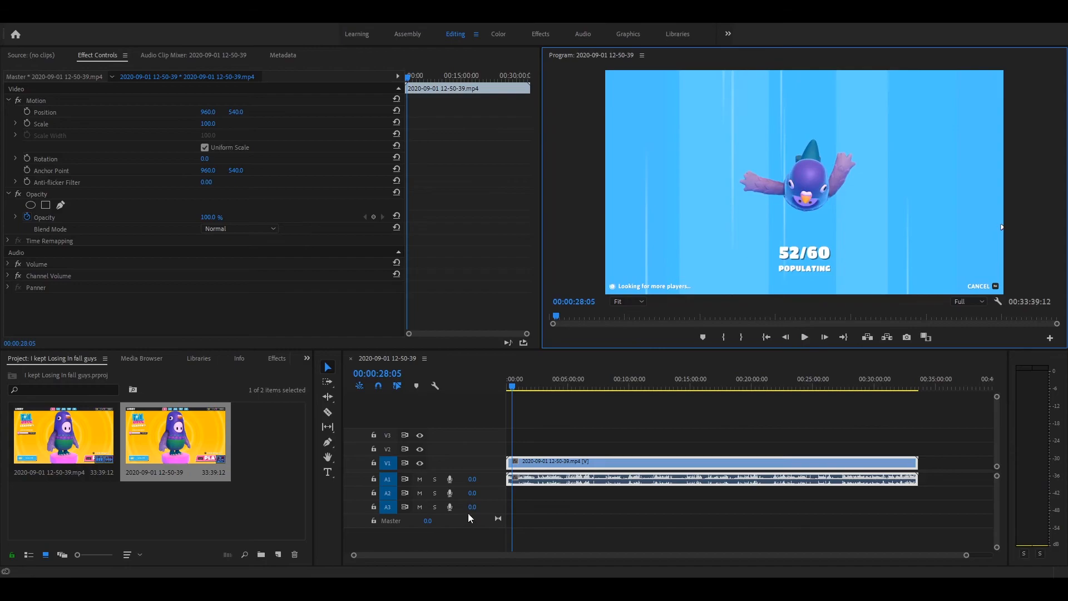
key("x")
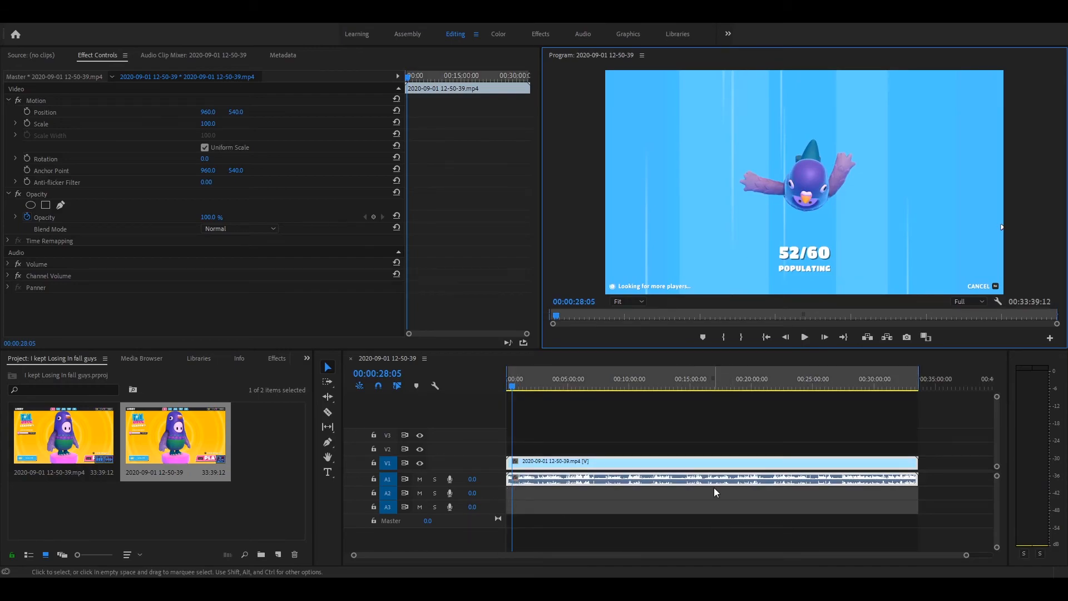
left_click(667, 432)
key("c")
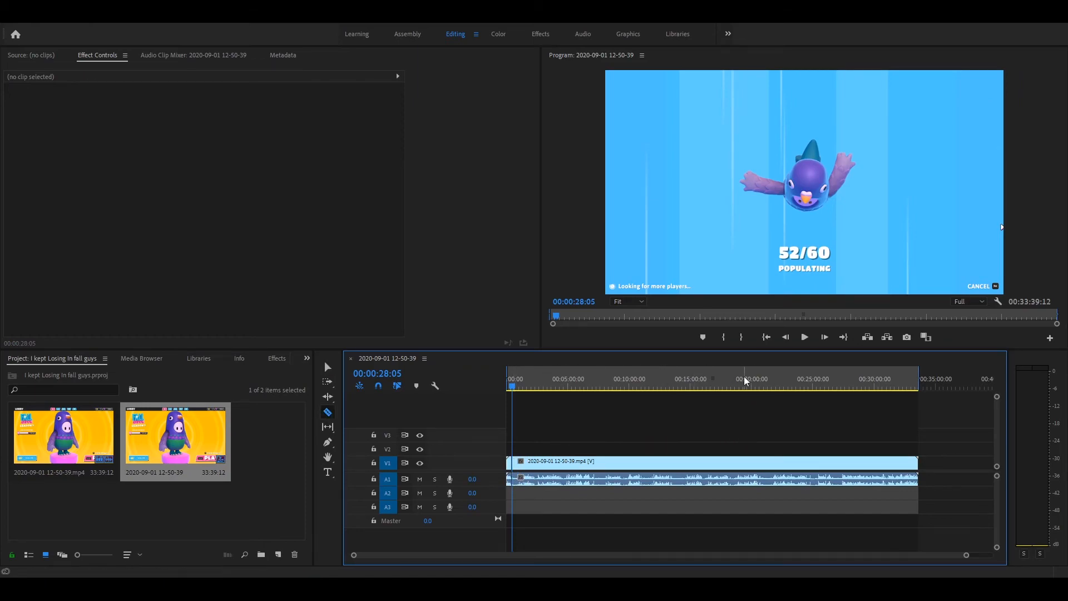
- Split the clip again at 00:01:09:24, just before the race countdown, with the Razor tool
left_click(805, 337)
left_click_drag(512, 386, 518, 386)
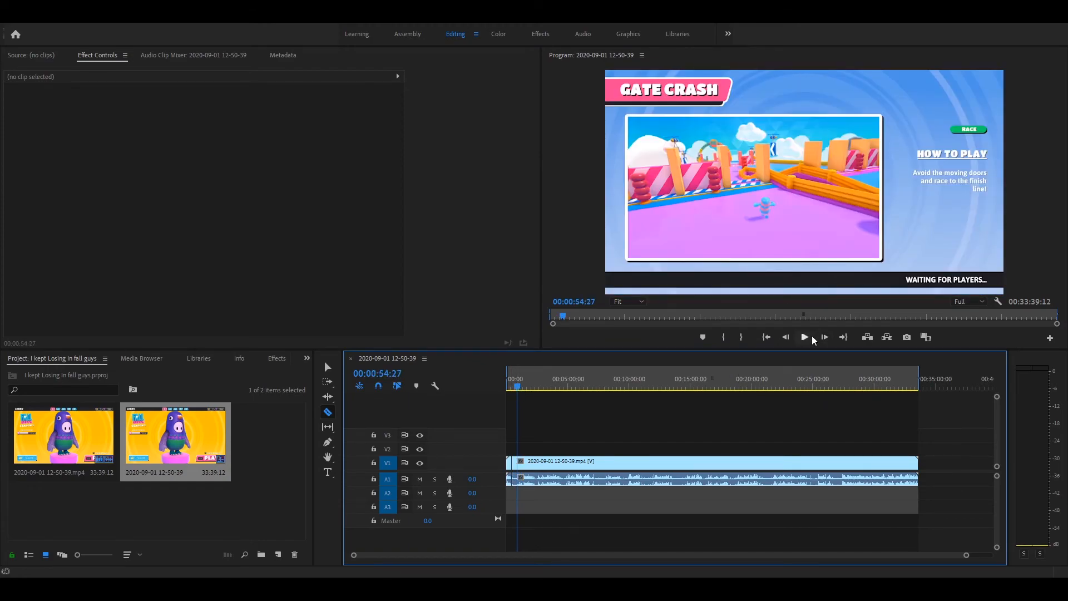
left_click(812, 336)
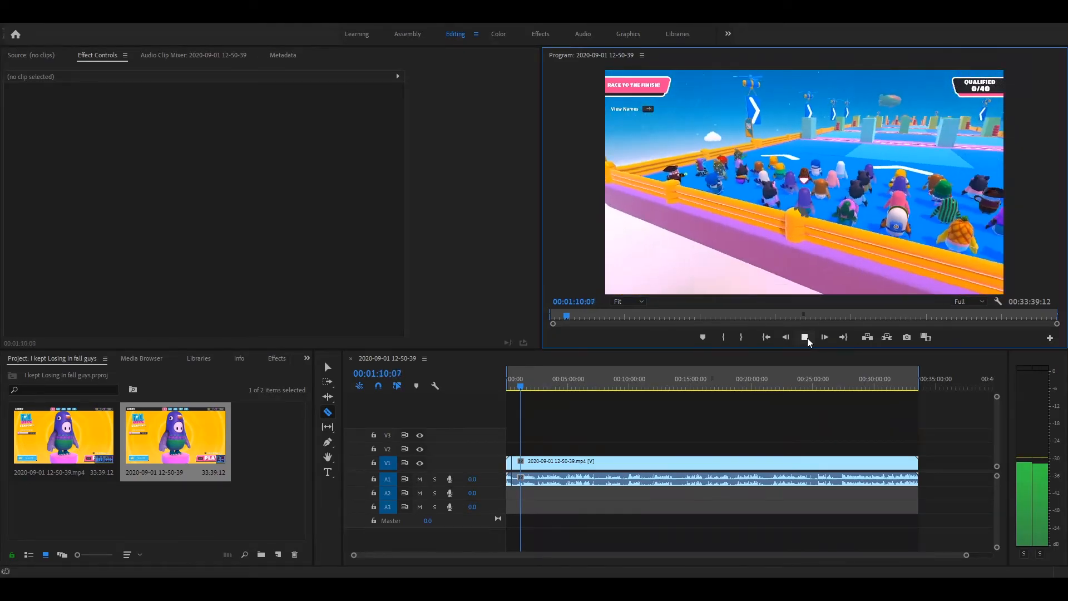
left_click(806, 338)
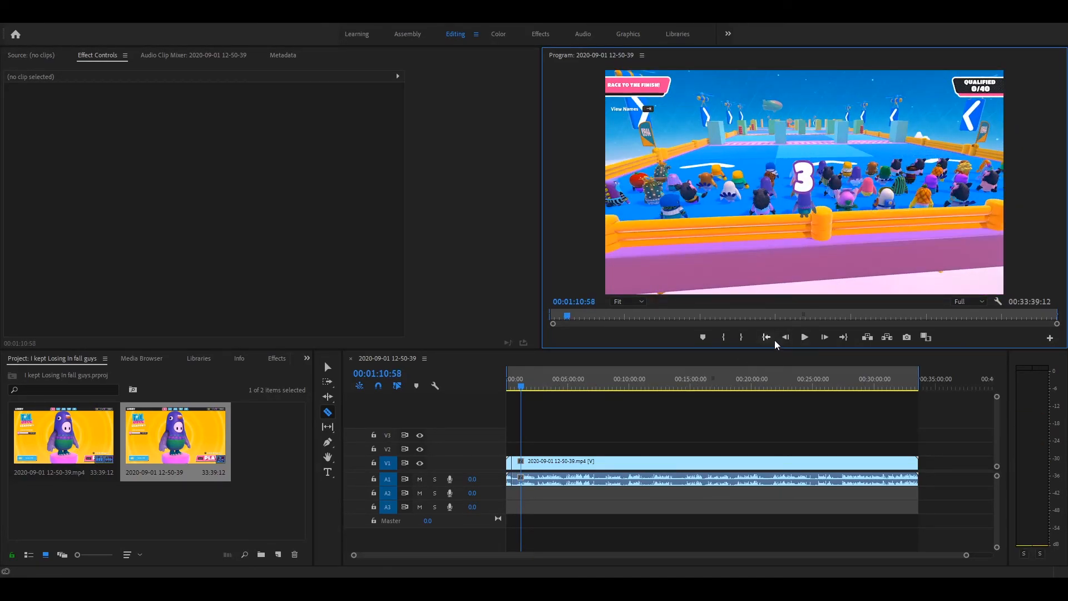
left_click(566, 315)
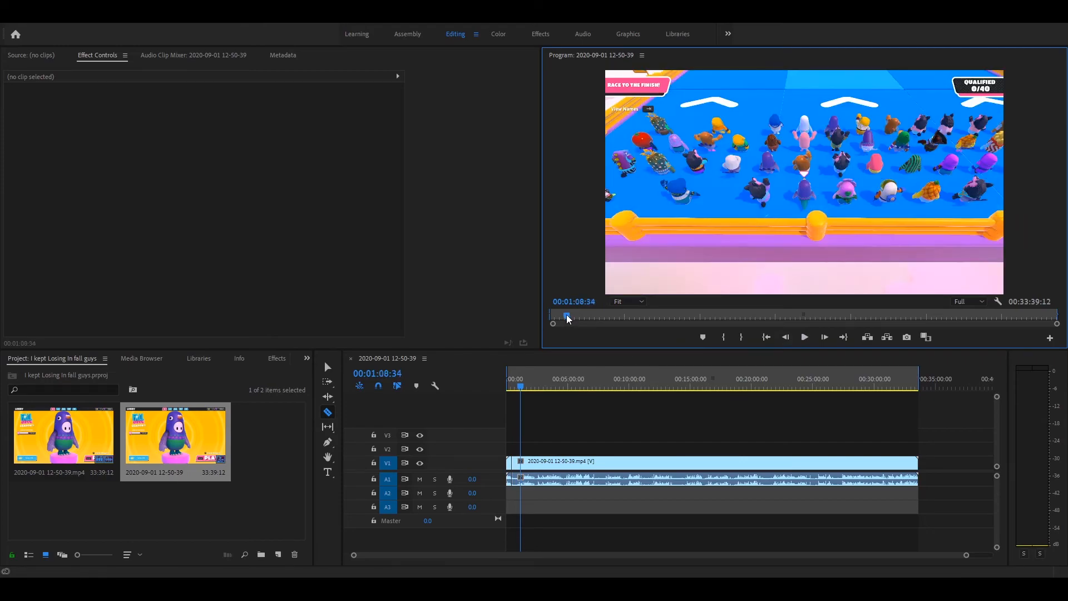
left_click(808, 337)
left_click(807, 337)
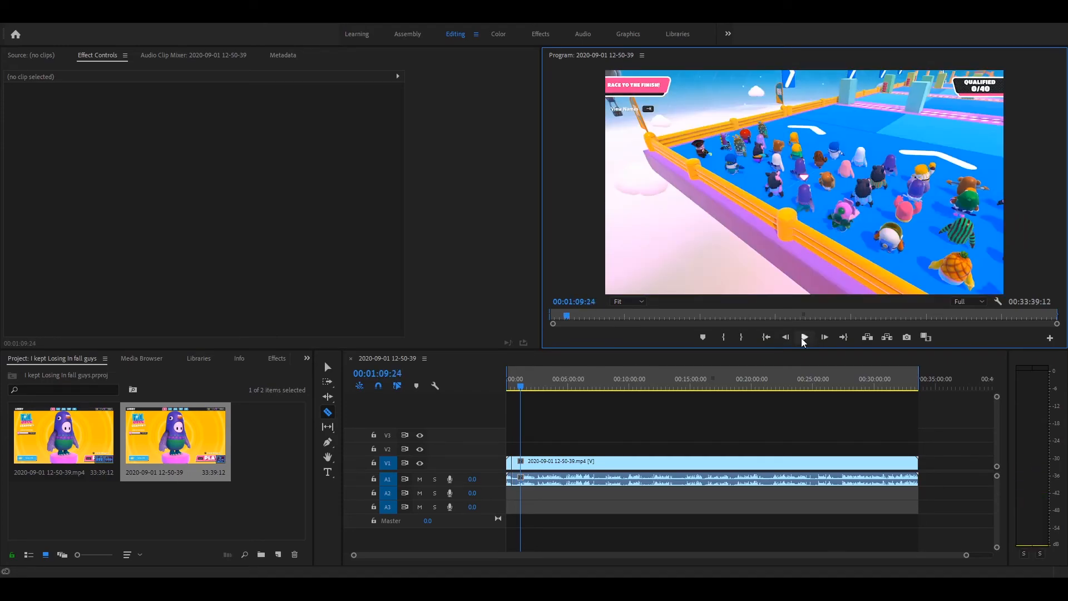
left_click(525, 472)
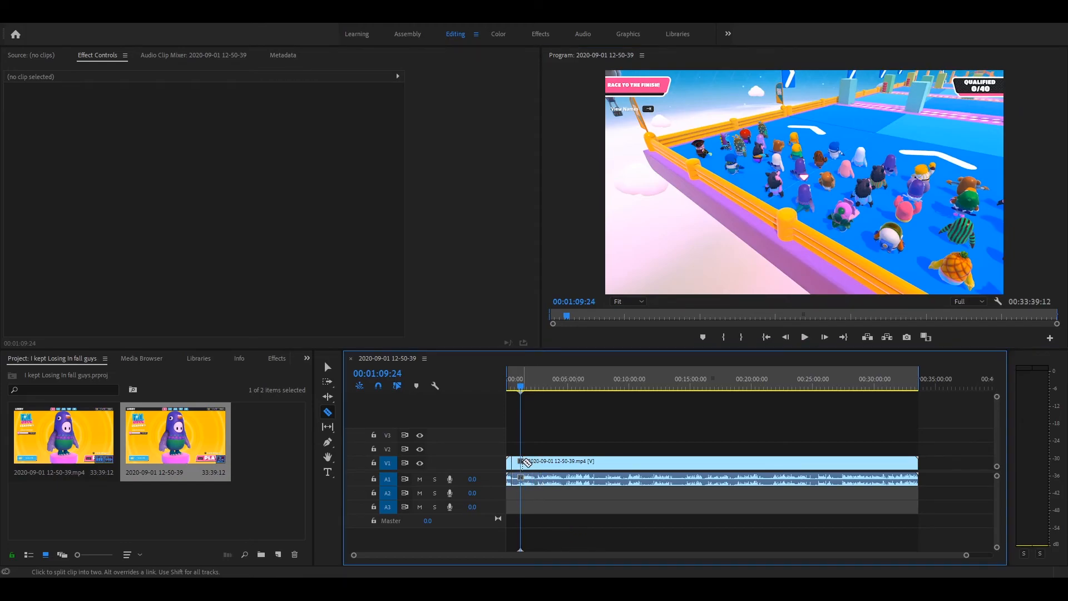
left_click(522, 466)
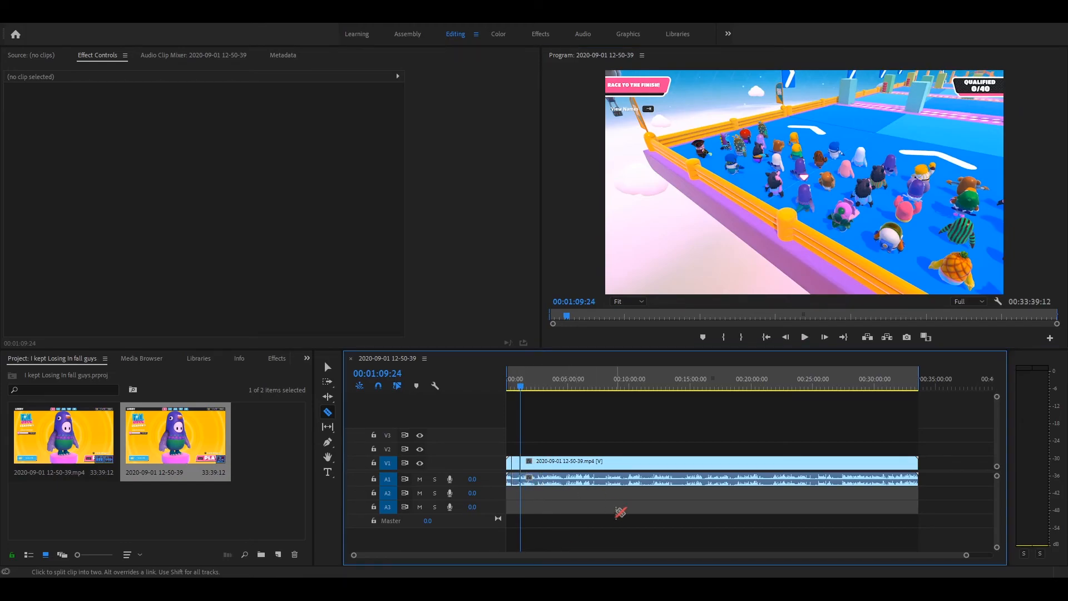
- Delete the waiting segment between the two cuts and close the gap it leaves in the timeline
key("t")
left_click(517, 470)
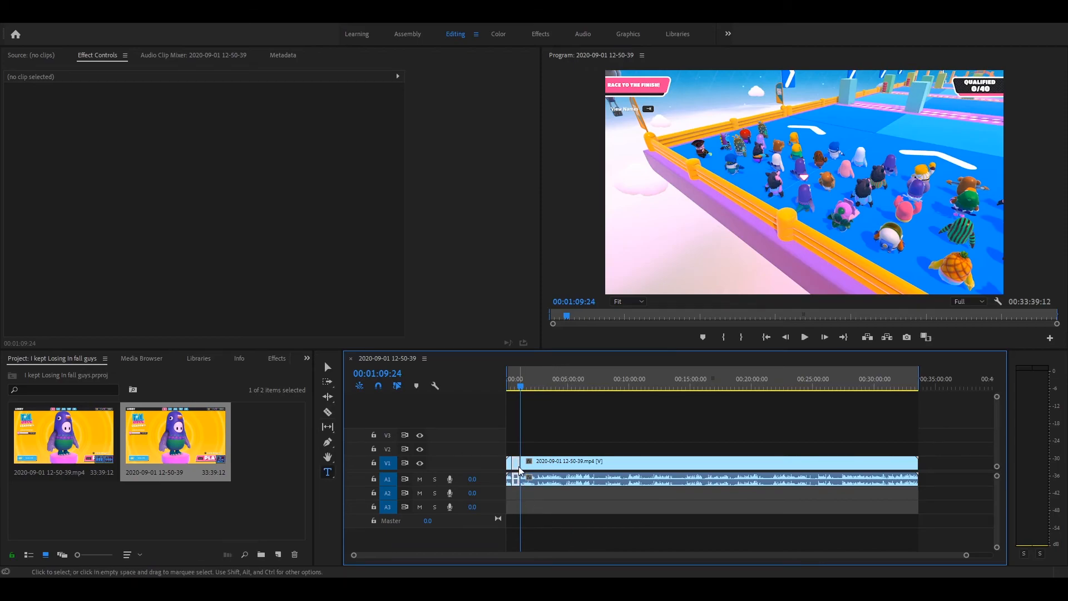
key("Delete")
left_click_drag(576, 466, 569, 462)
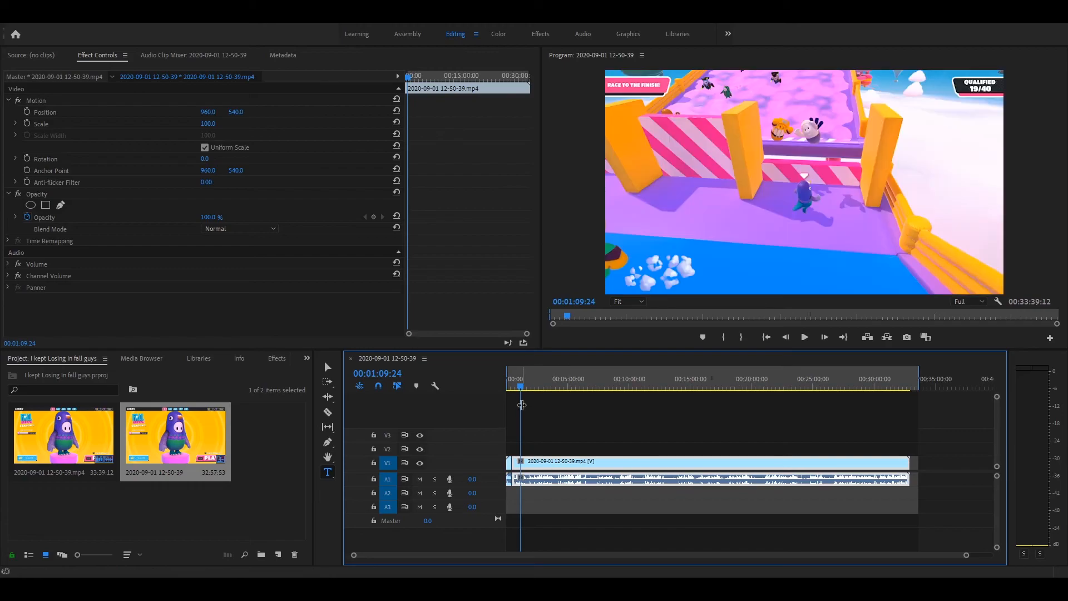
- Play the sequence from 00:00:24:30 across the join, and scrub onward through the following race footage
left_click(514, 386)
left_click_drag(512, 386, 512, 386)
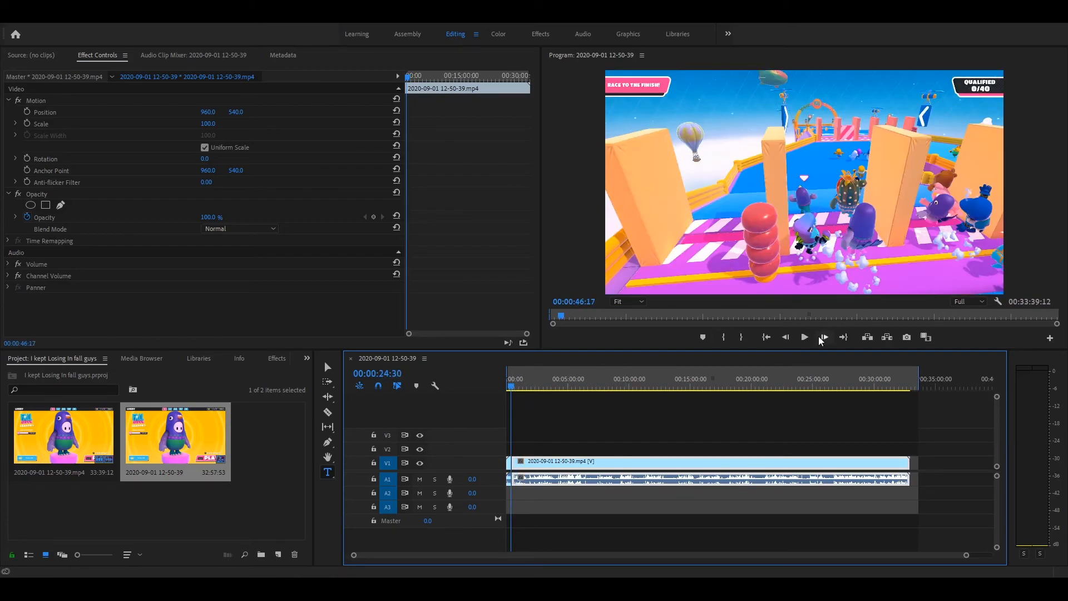
left_click(804, 338)
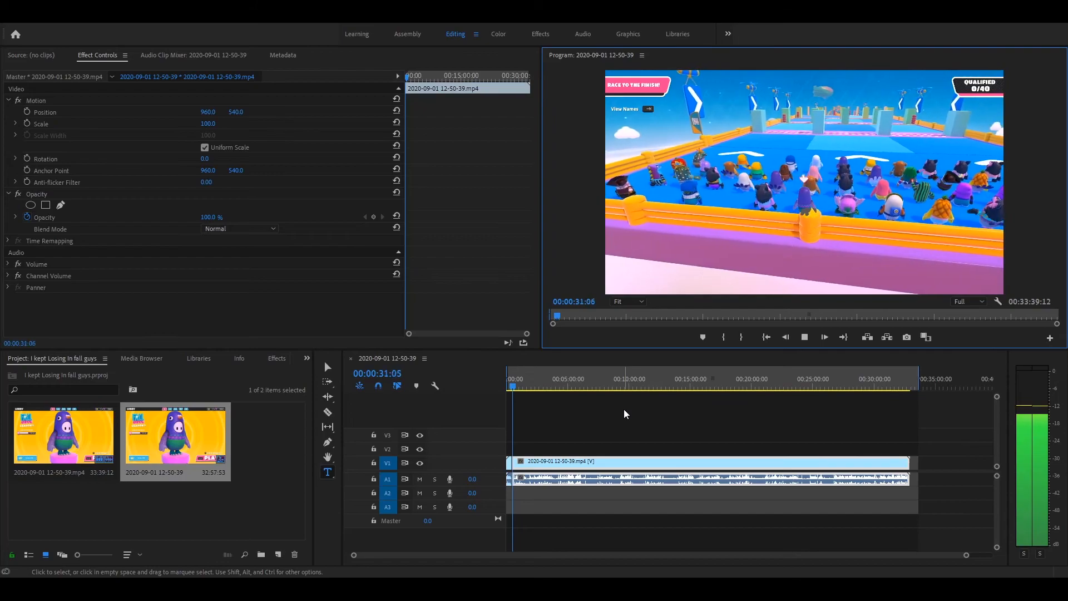
key("space")
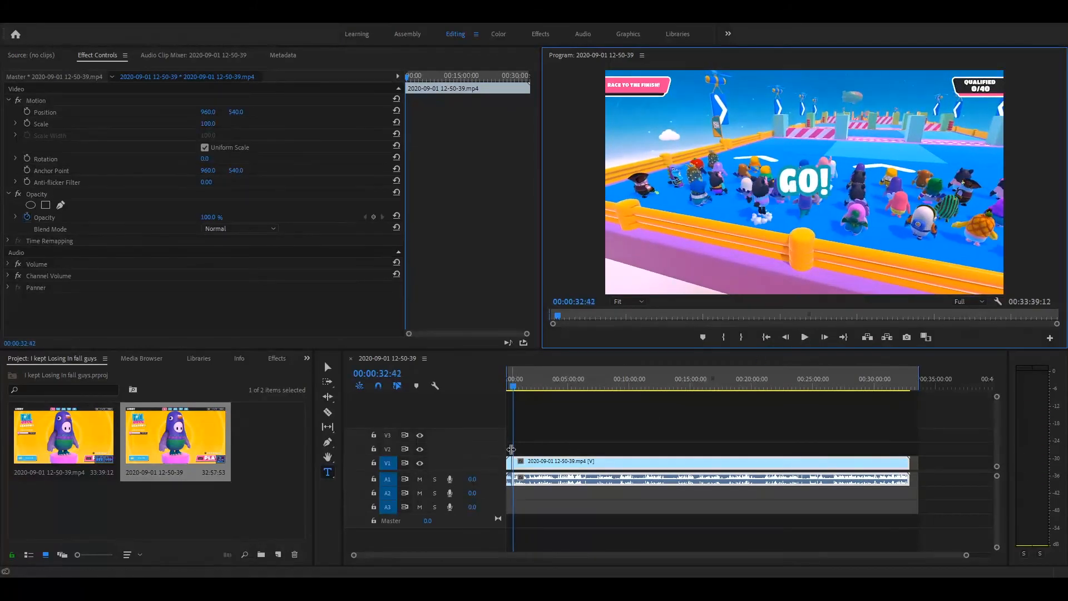
left_click_drag(513, 387, 536, 389)
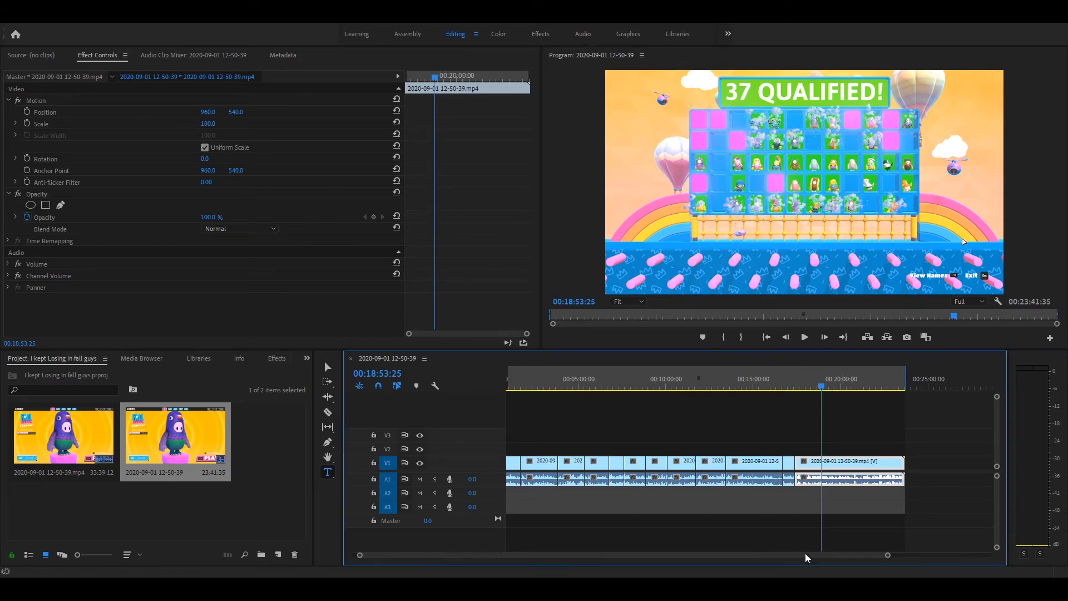
- Scrub through the last clip to the matching-icons round and play it from about 00:20:16 to 00:20:45
left_click_drag(805, 553, 799, 553)
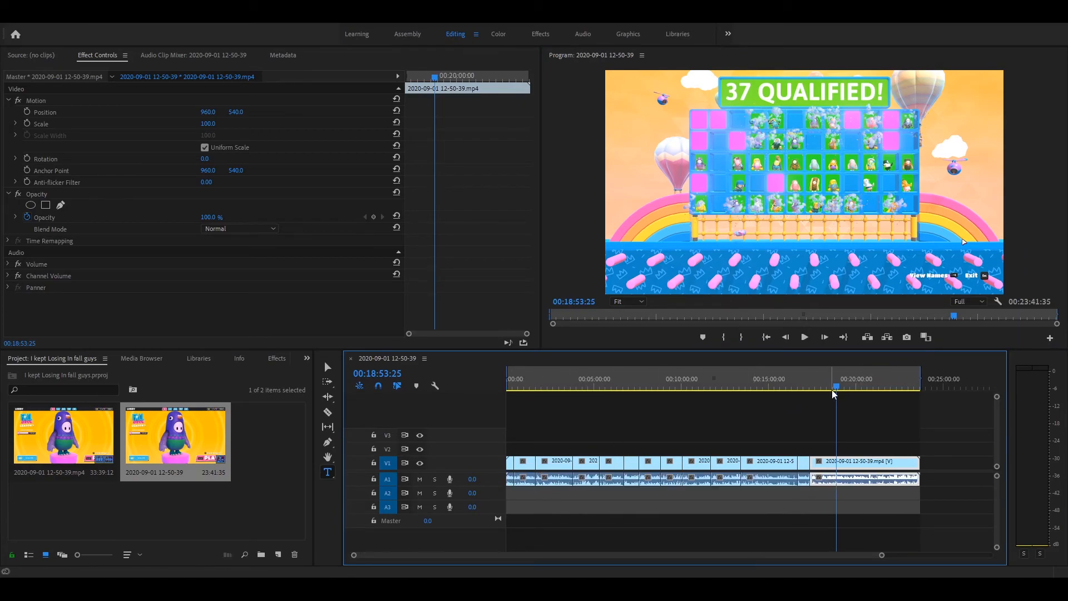
left_click_drag(833, 385, 875, 390)
mouse_move(876, 392)
left_mouse_down()
mouse_move(899, 388)
mouse_move(860, 386)
left_mouse_up()
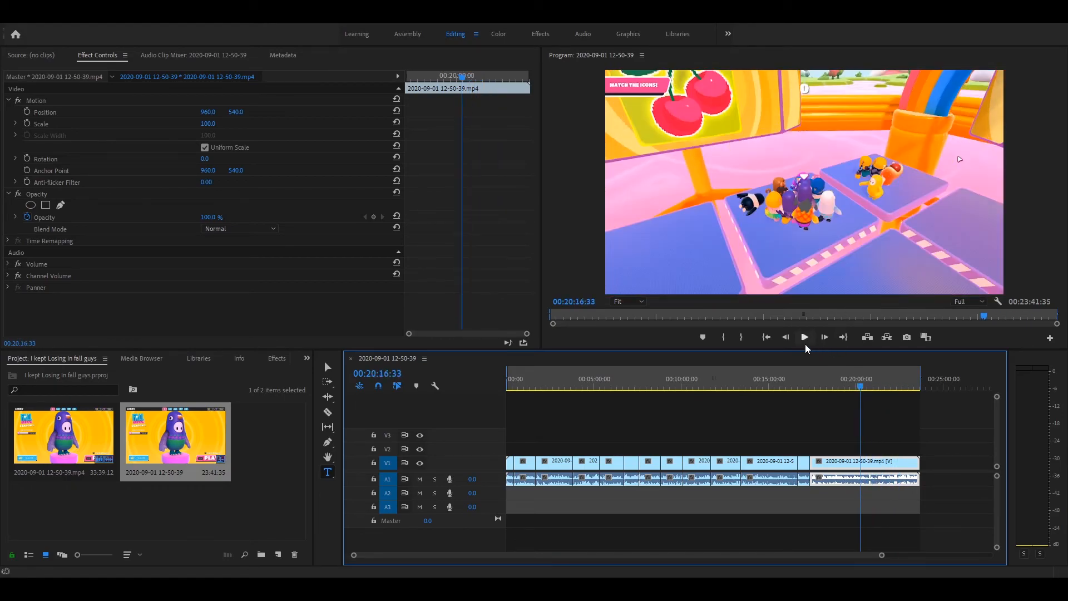
left_click(803, 342)
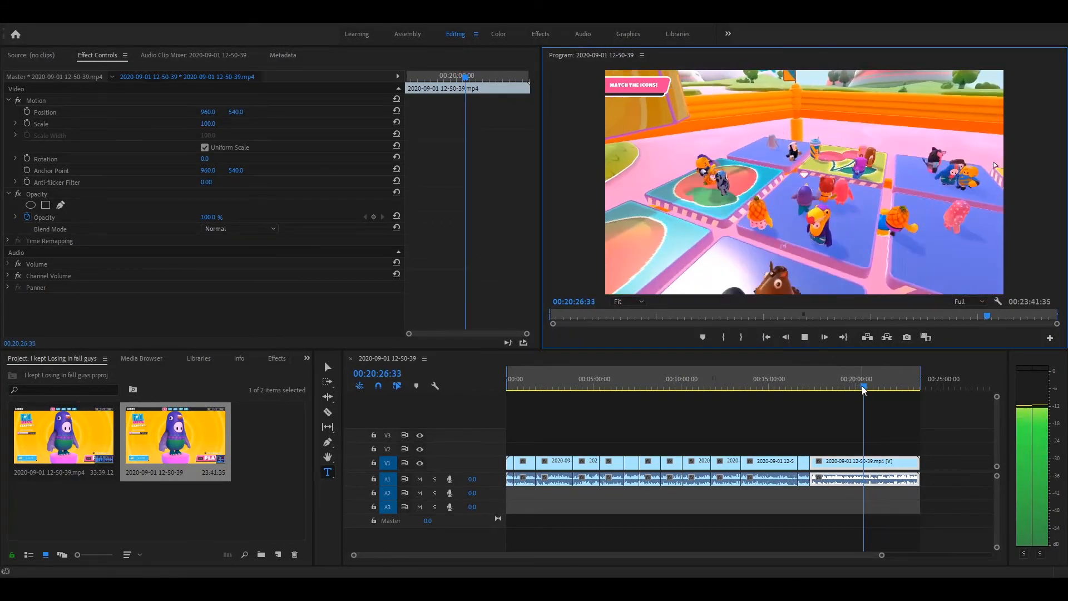
left_click(863, 386)
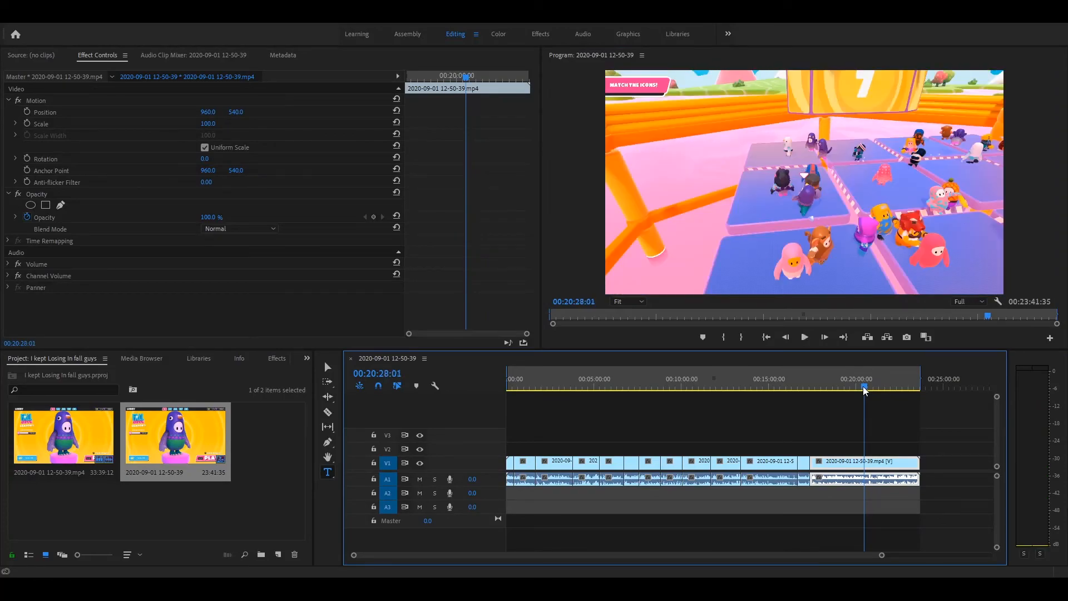
left_click_drag(863, 387, 865, 388)
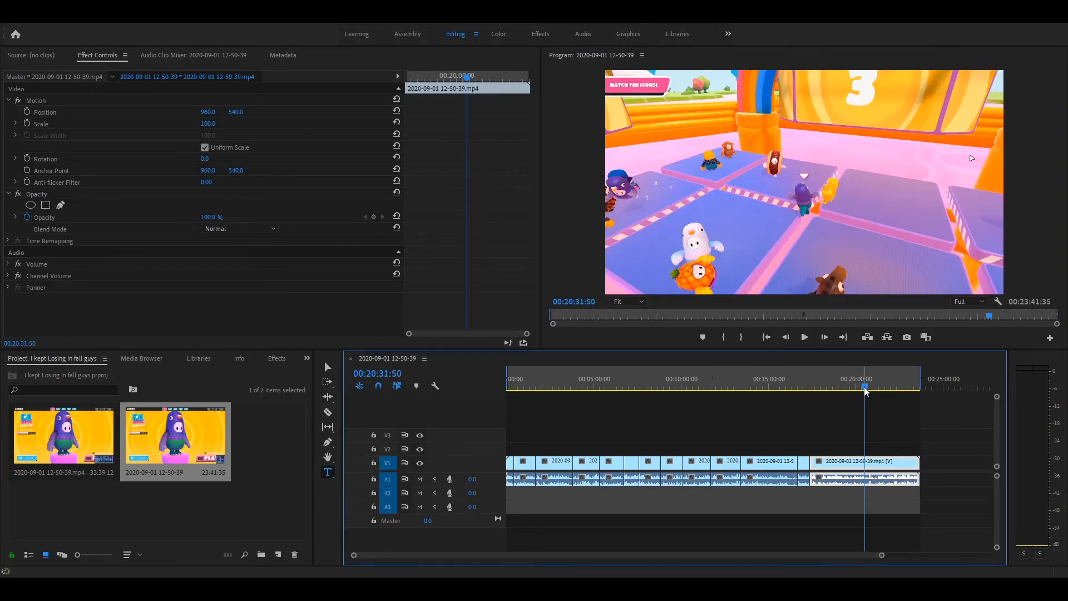
left_click(804, 337)
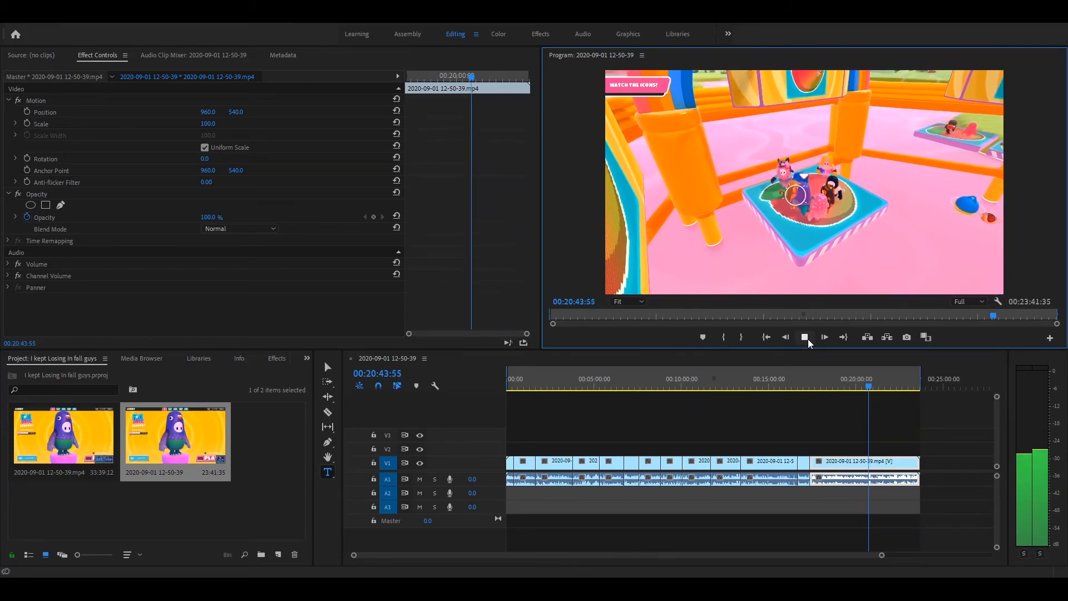
left_click(805, 337)
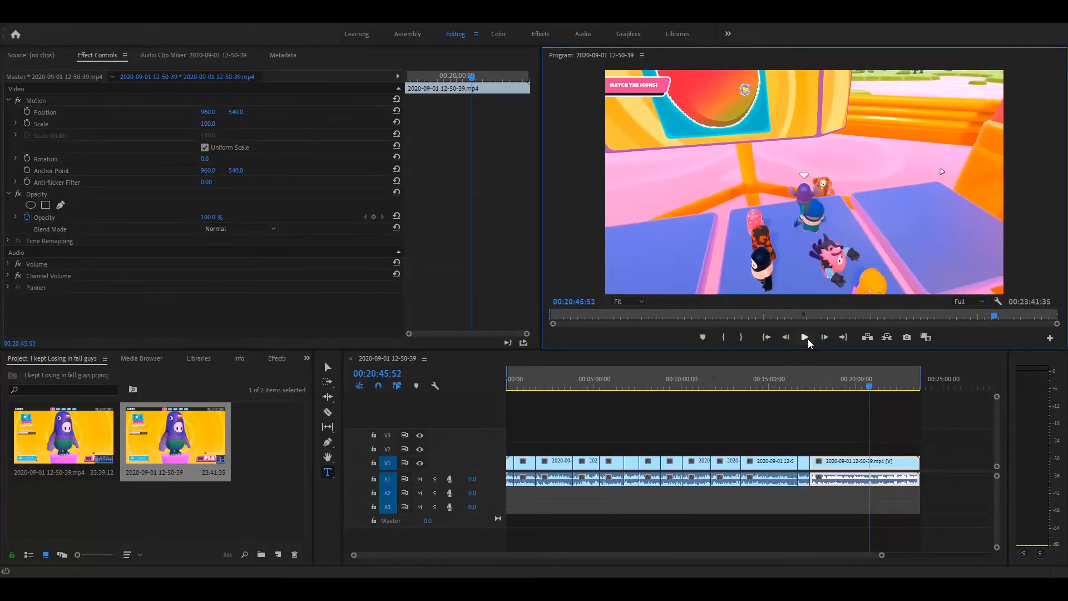
- Place the playhead at 00:20:41:23 and import the THE LION KING audio file into the project
left_click_drag(866, 388, 866, 391)
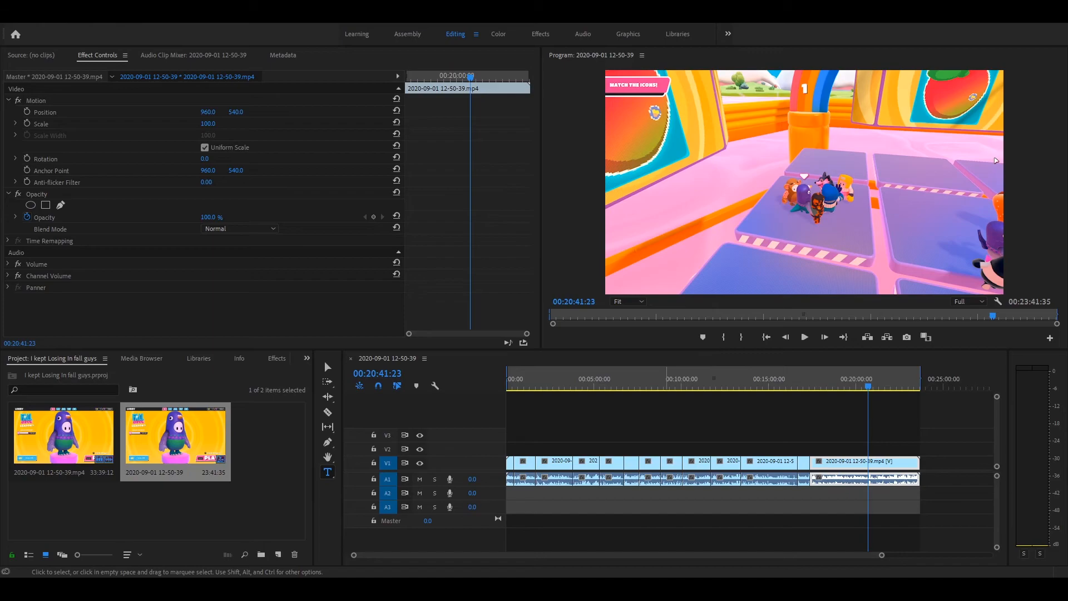
key("ctrl+m")
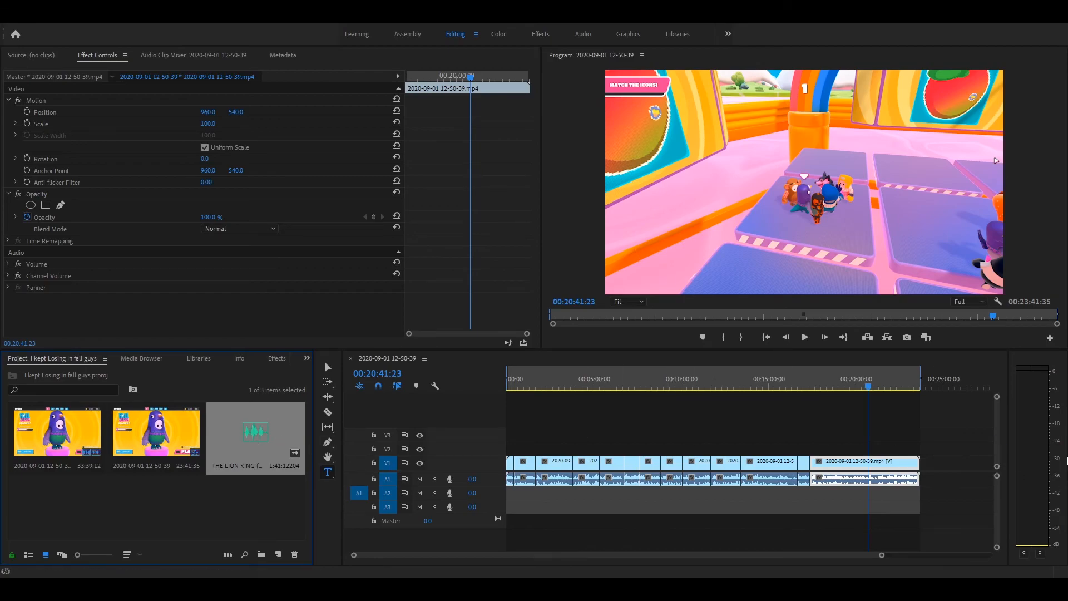
- Replay the fruit-matching moment in short bursts from 00:20:35:39 onward, stopping the playhead at 00:20:45:36
left_click(797, 336)
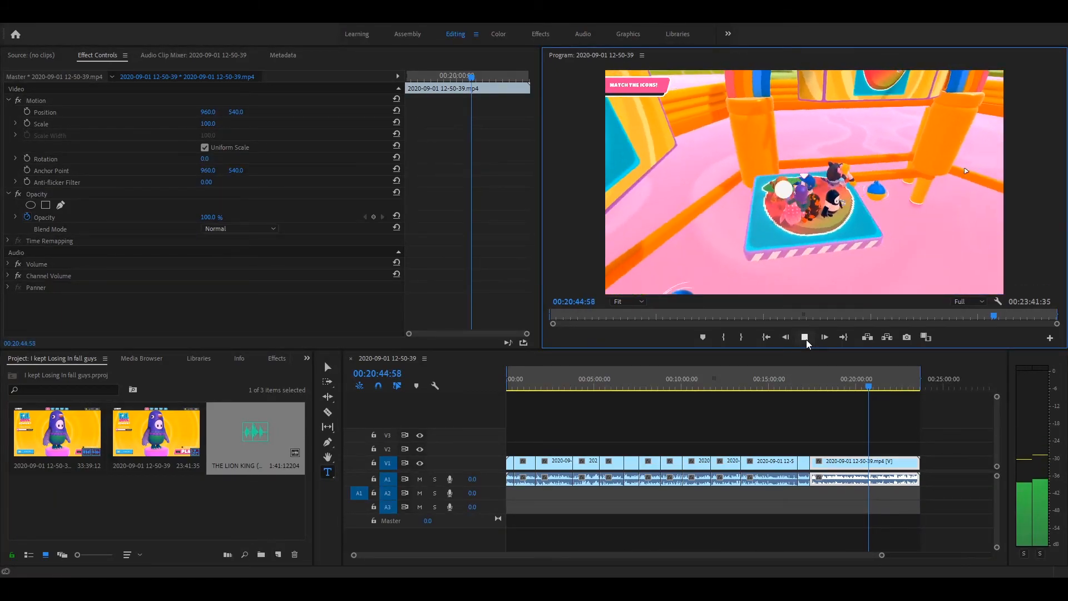
left_click(806, 339)
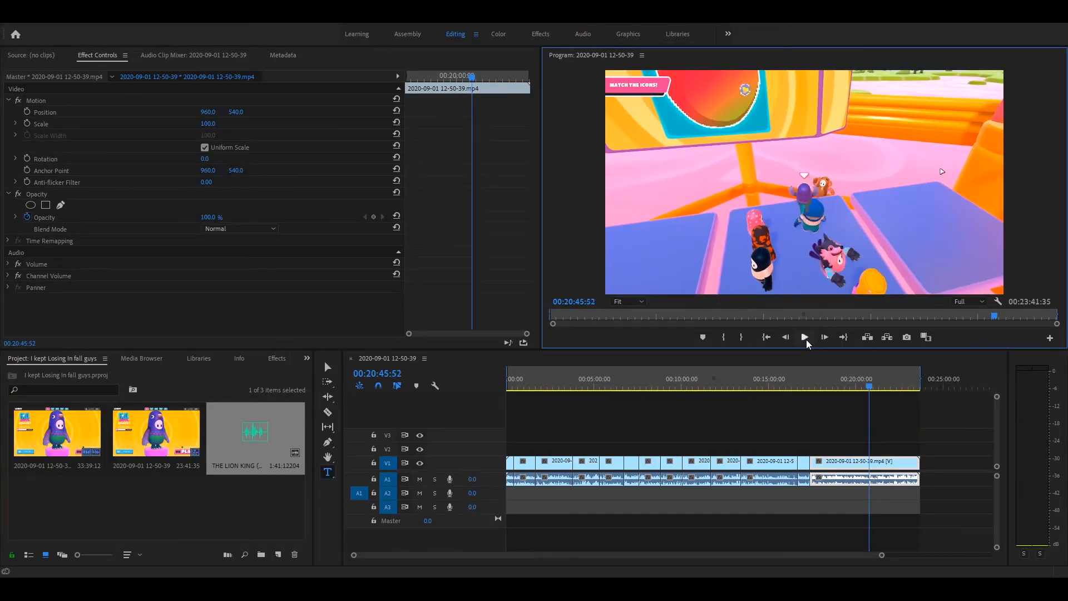
left_click_drag(869, 385, 867, 389)
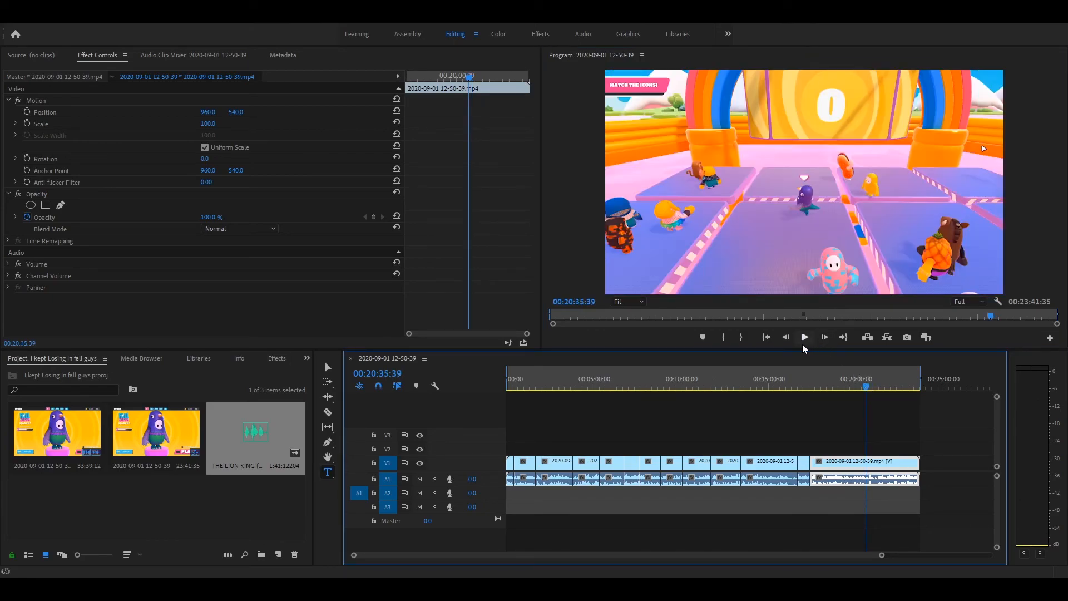
left_click(804, 339)
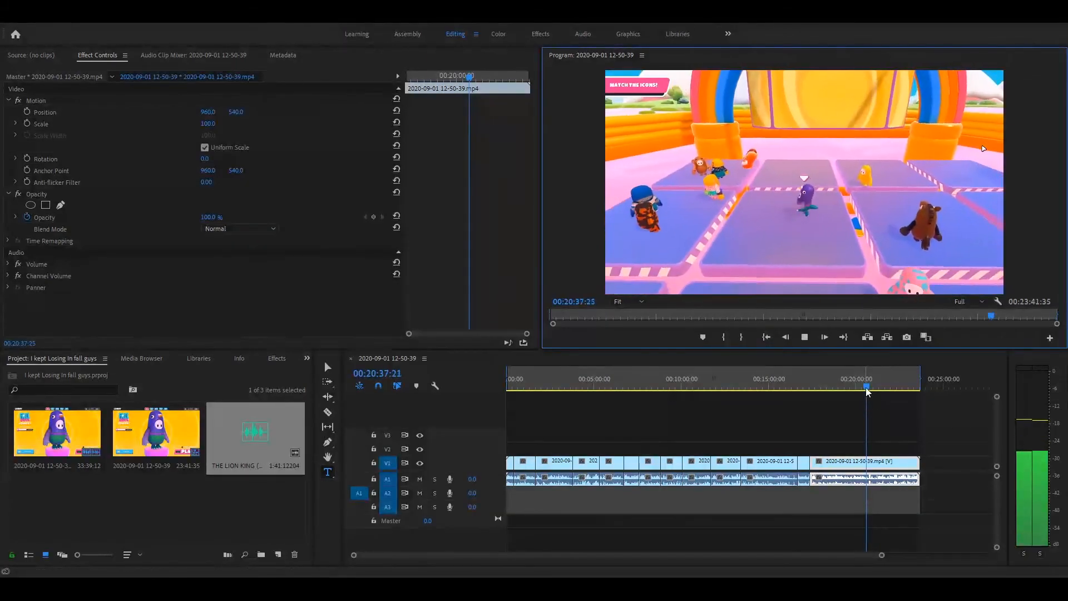
left_click(867, 388)
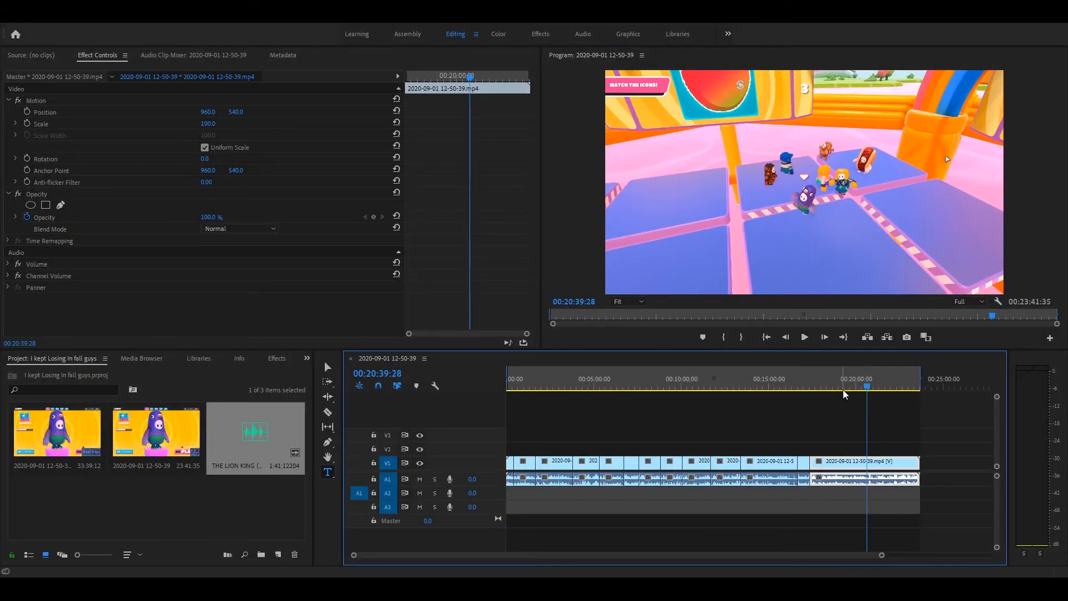
left_click(804, 338)
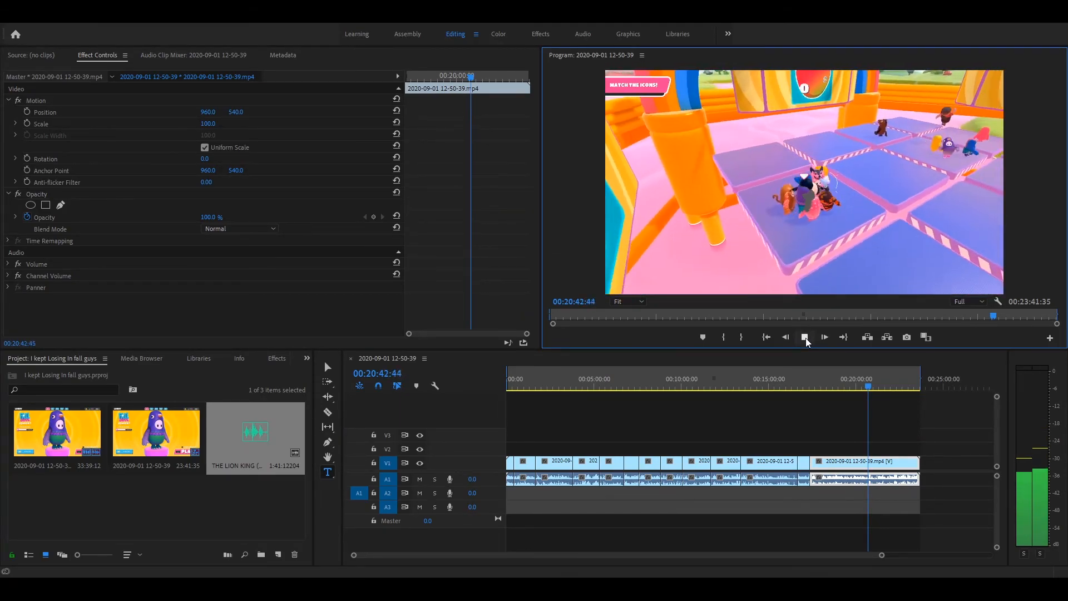
left_click(804, 337)
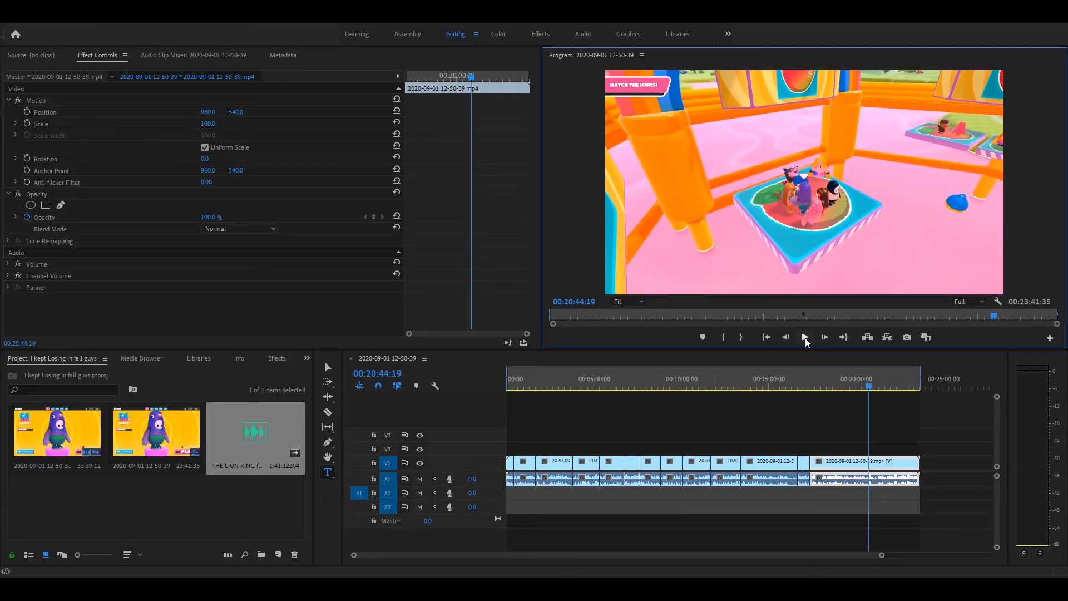
left_click(804, 337)
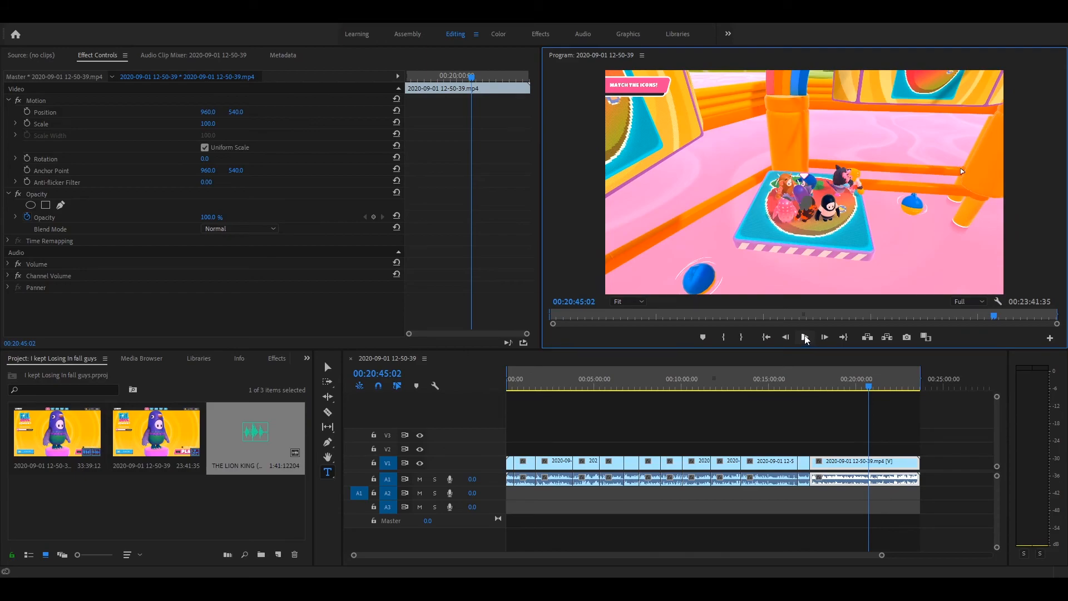
left_click(804, 337)
left_click(804, 337)
left_click(804, 337)
left_click(804, 337)
left_click(804, 337)
left_click(804, 337)
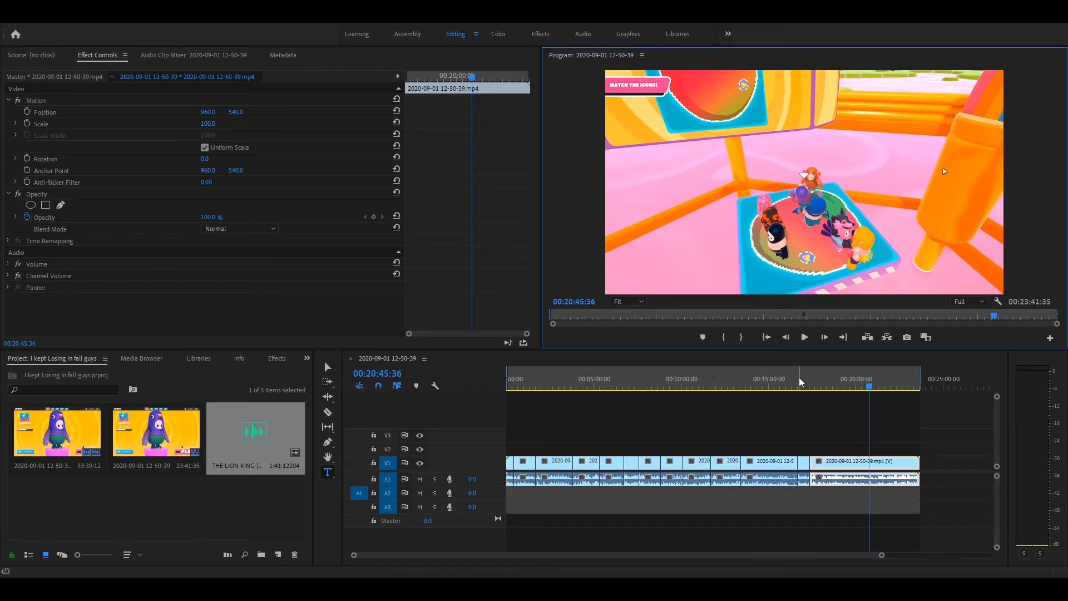
- List the Image Control group of the video effects
left_click(277, 358)
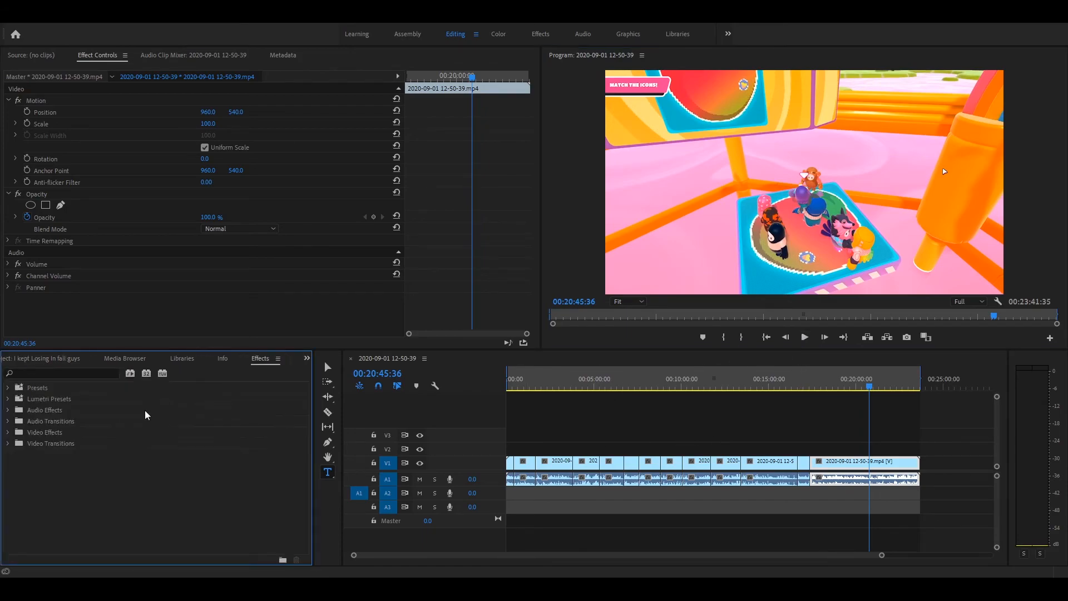
left_click(17, 432)
left_click(13, 433)
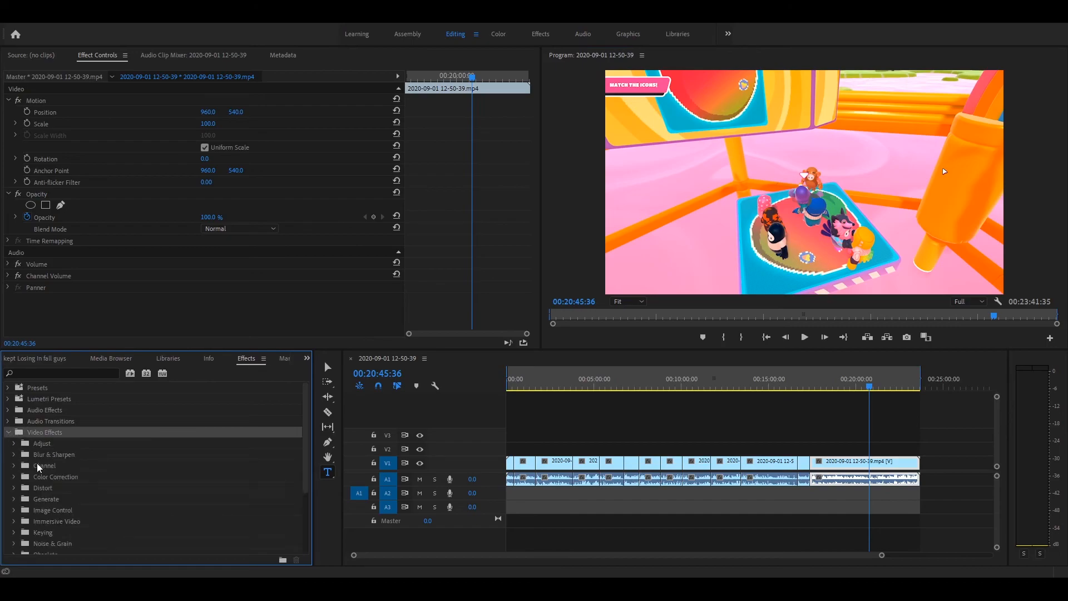
scroll(56, 482, "down", 3)
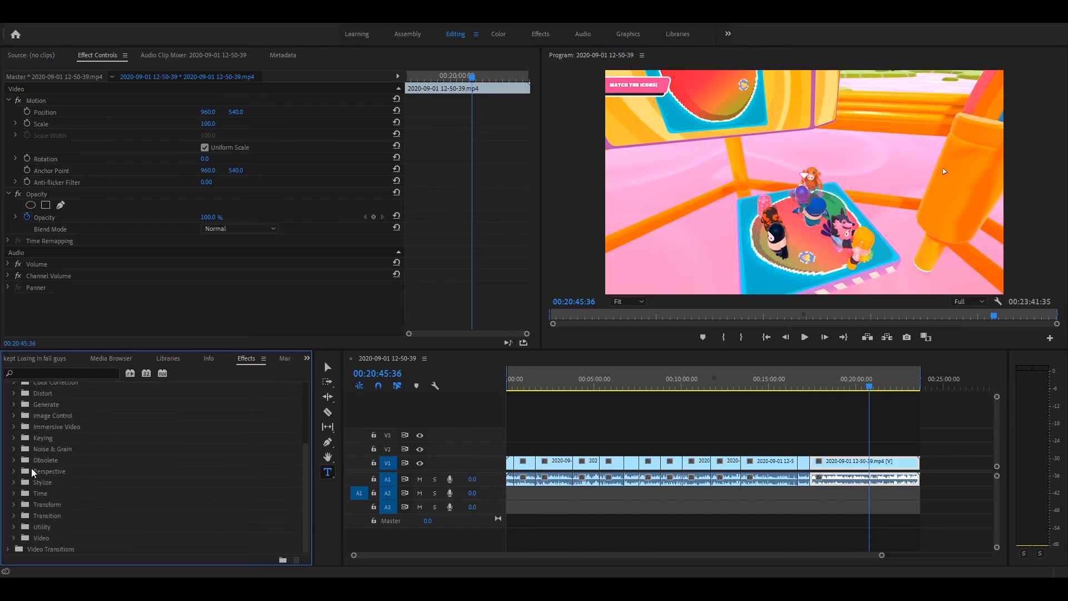
left_click(14, 415)
- Split the gameplay clip with the Razor tool at 00:20:45:36 and again at 00:20:47:07
key("c")
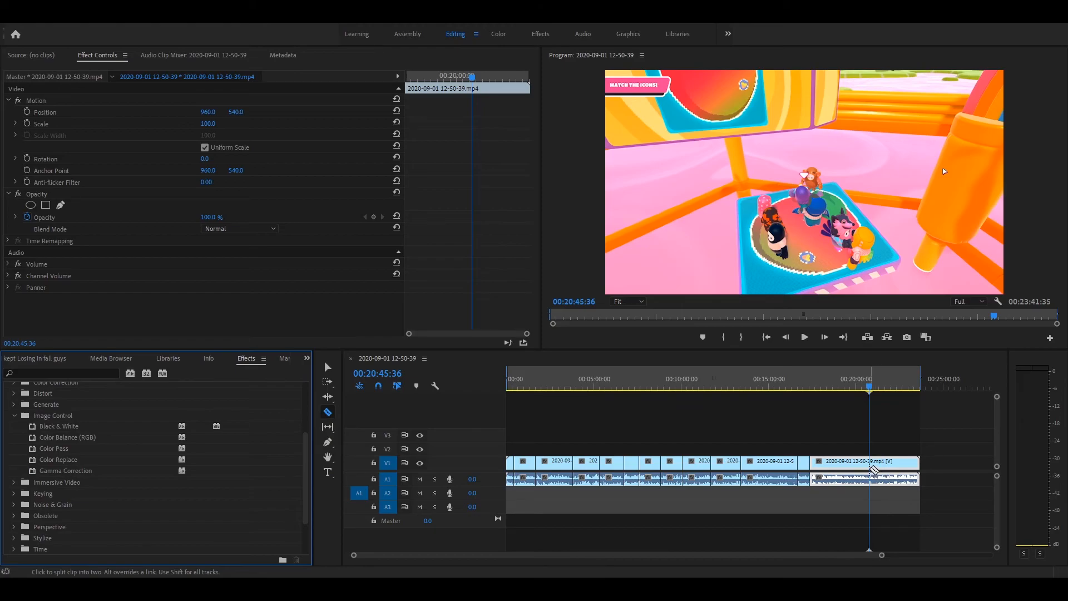
left_click(873, 469)
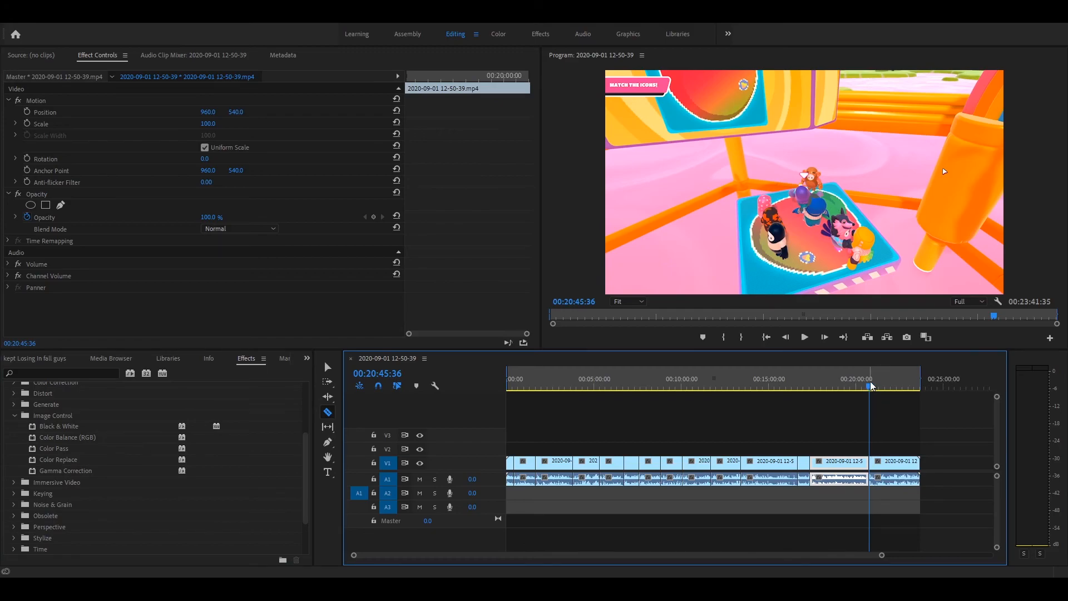
left_click(872, 388)
left_click_drag(871, 387, 870, 387)
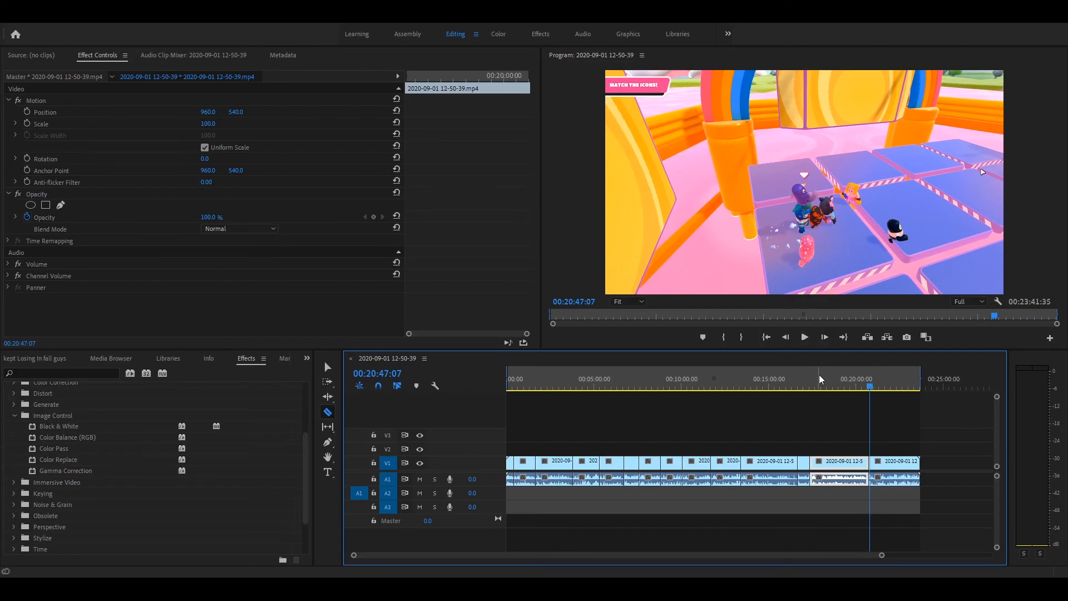
left_click(871, 467)
- Apply the Black & White effect to the short segment between the two new cuts and check its frame at 00:20:45:39
left_click_drag(881, 556, 662, 563)
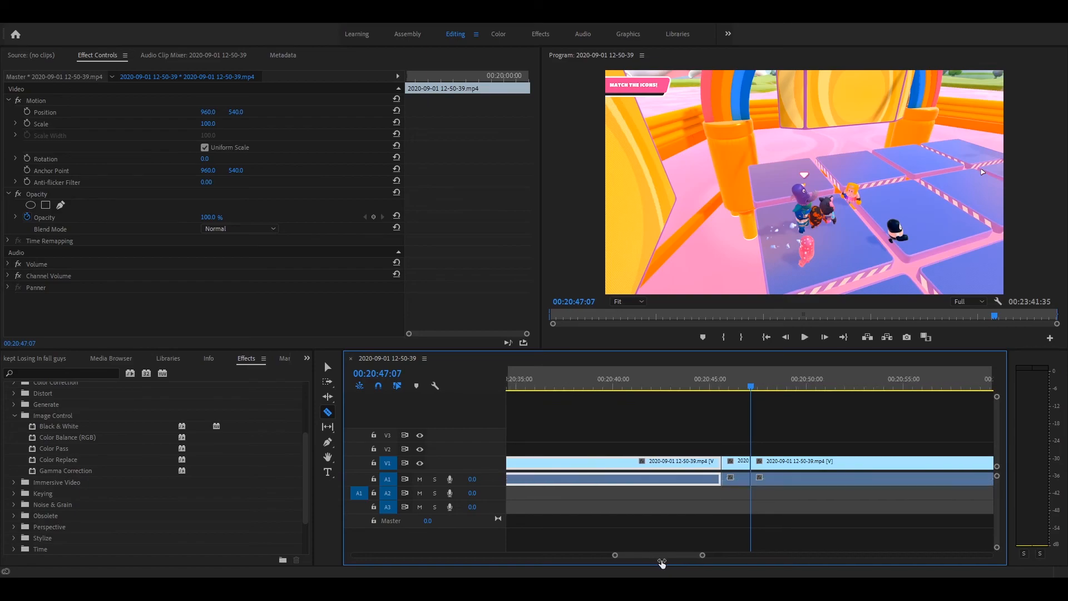
key("t")
left_click(737, 463)
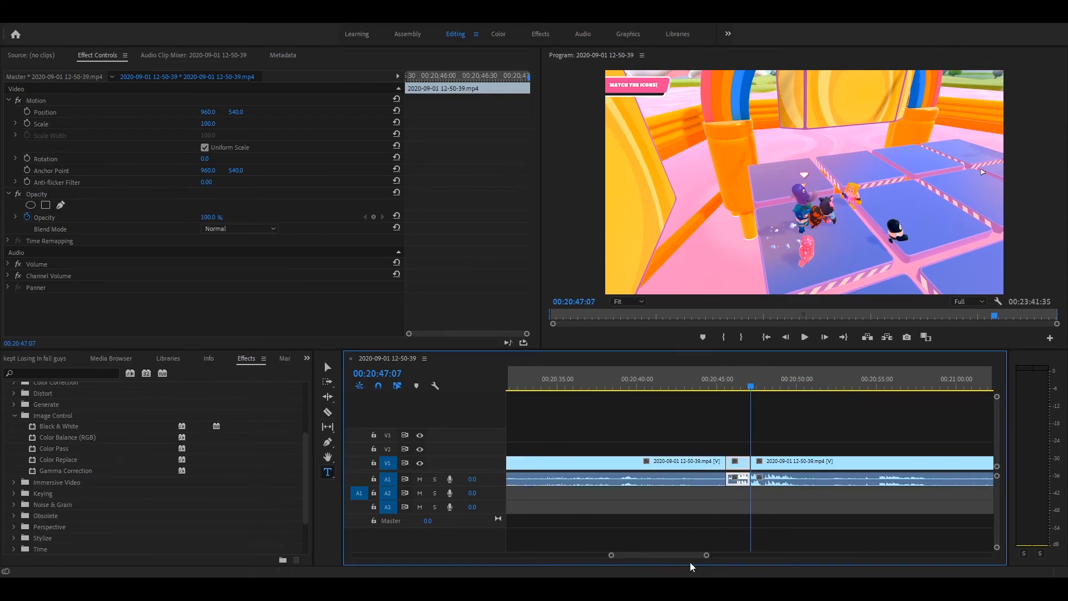
left_click_drag(53, 427, 528, 407)
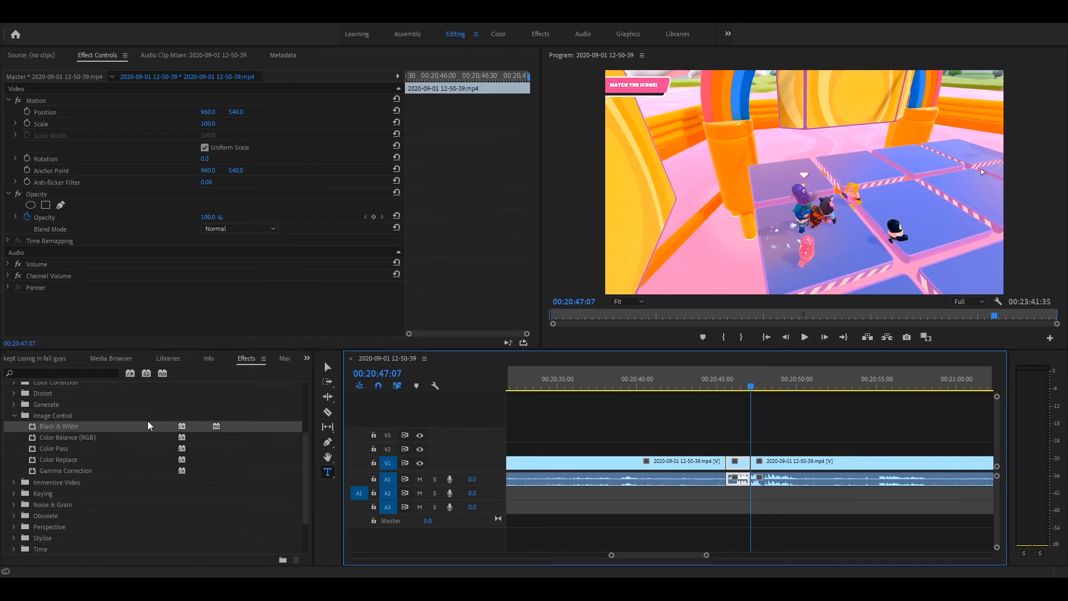
left_click_drag(149, 427, 735, 462)
left_click_drag(746, 385, 728, 385)
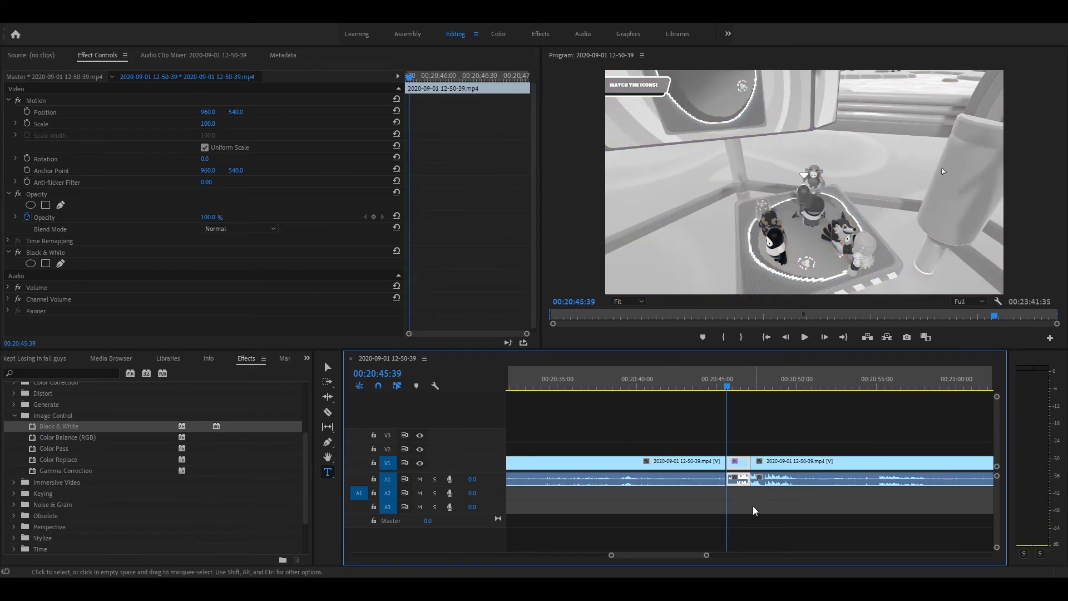
left_click(731, 463)
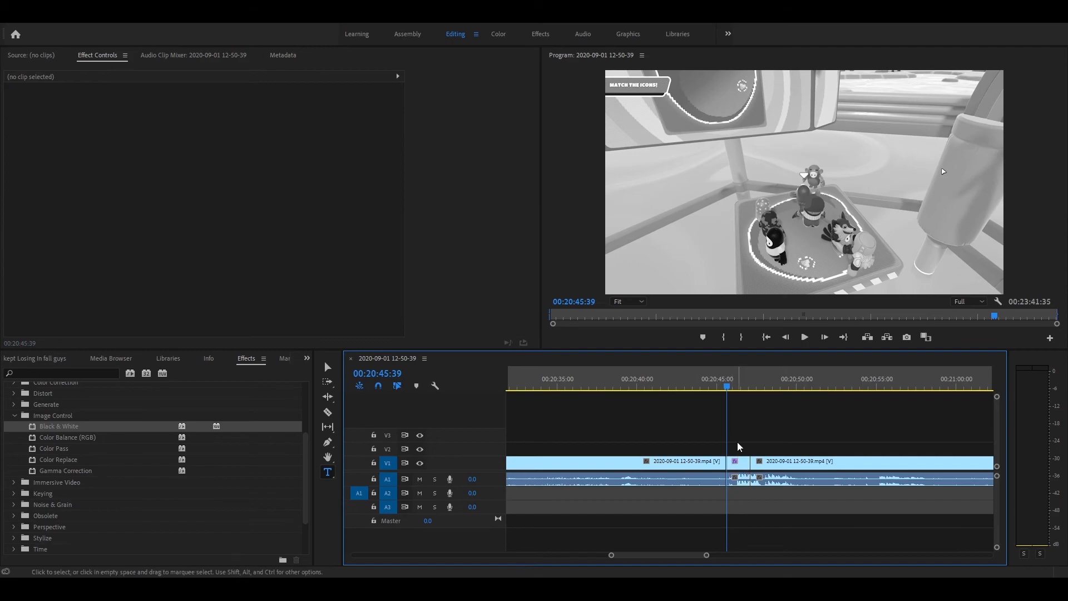
left_click(733, 463)
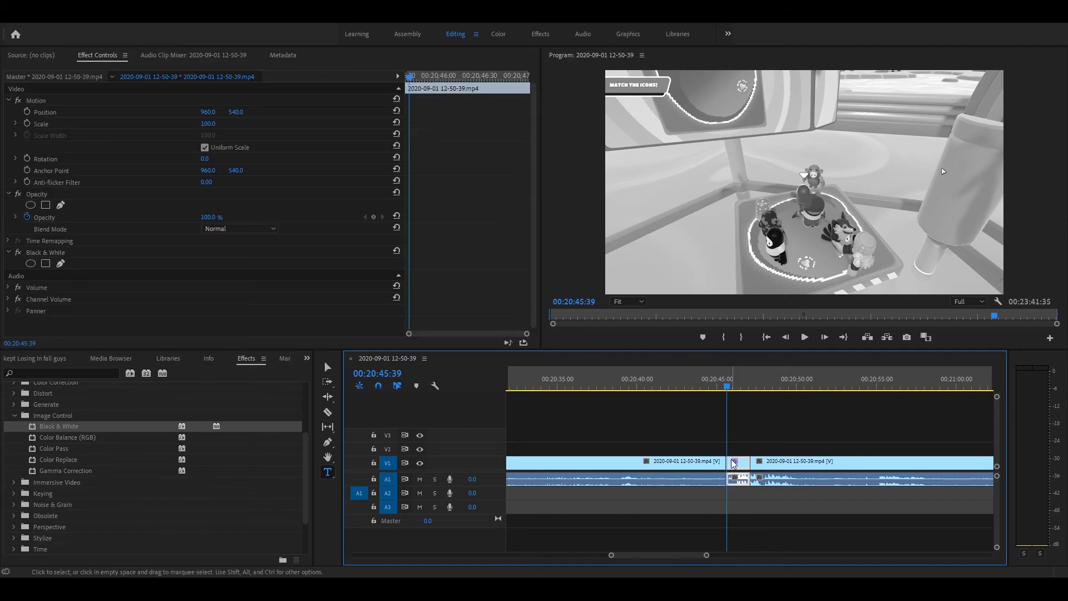
left_click(745, 442)
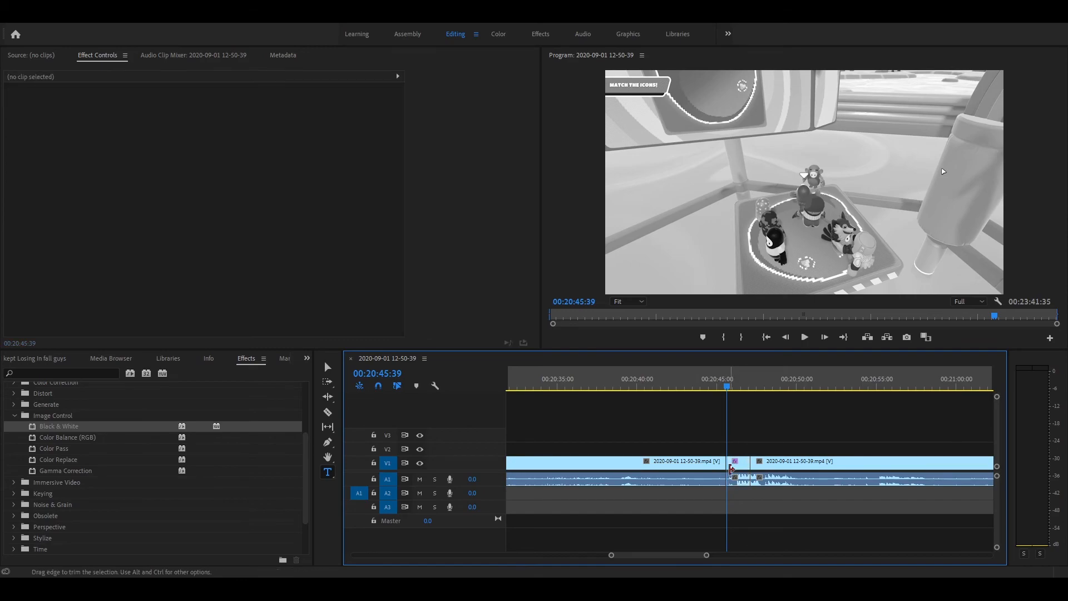
left_click(734, 463)
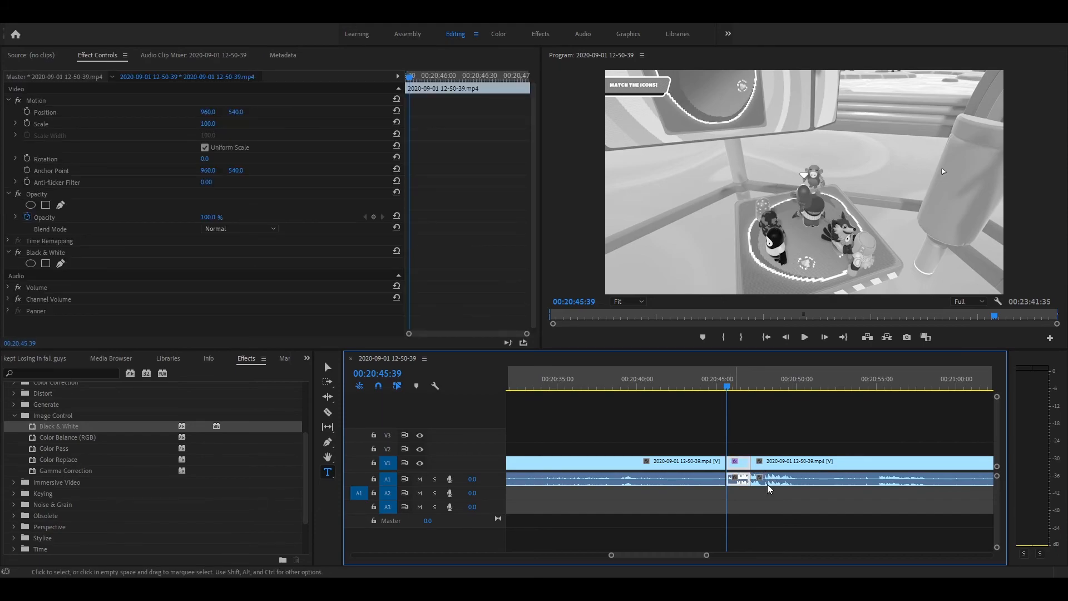
left_click(39, 56)
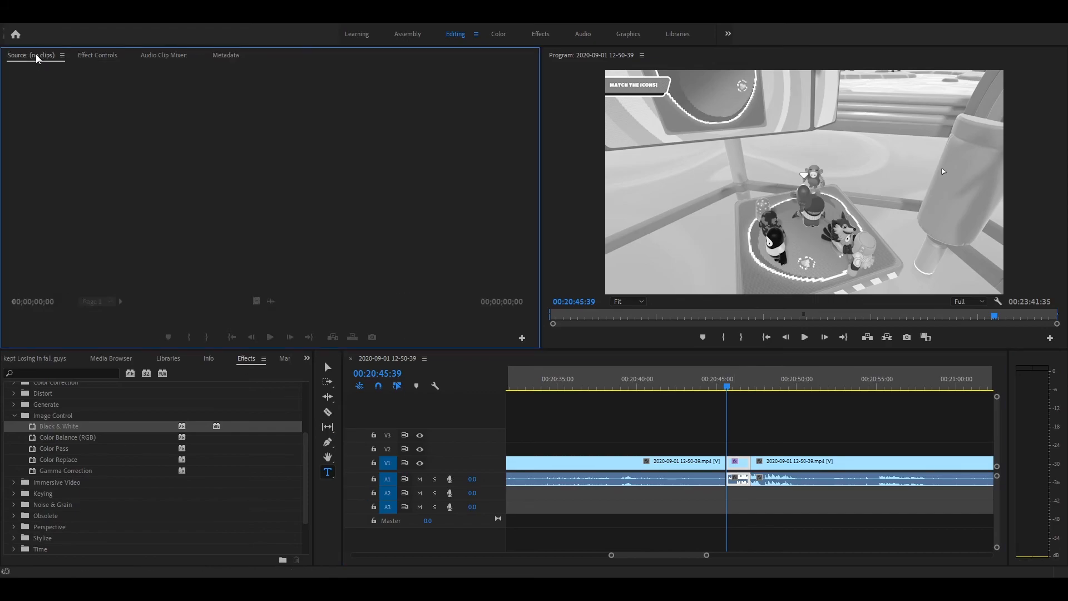
- Return to the project's media items and select the short black-and-white segment in the timeline
left_click(32, 359)
left_click(162, 437)
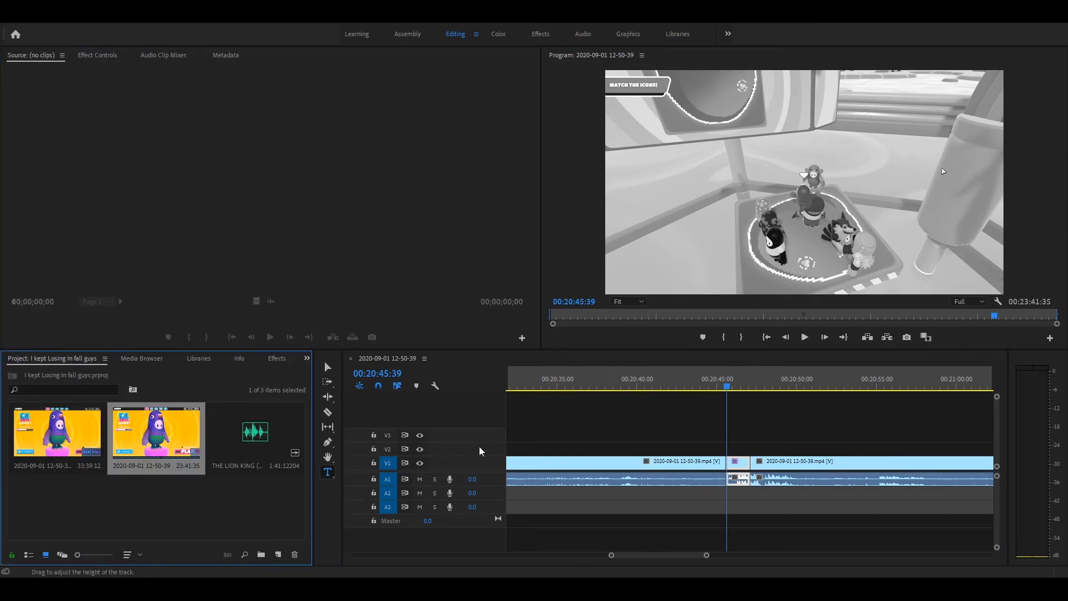
left_click(720, 467)
left_click(734, 467)
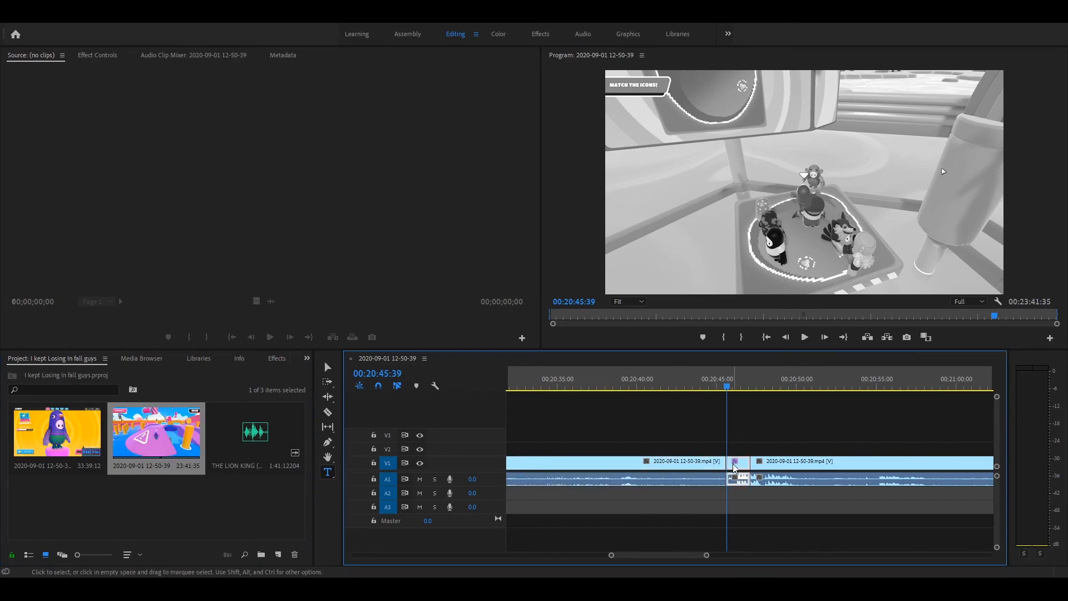
- Move the playhead to 00:20:45:43 and show the effect settings of the short black-and-white segment
left_click(705, 460)
left_click(579, 438)
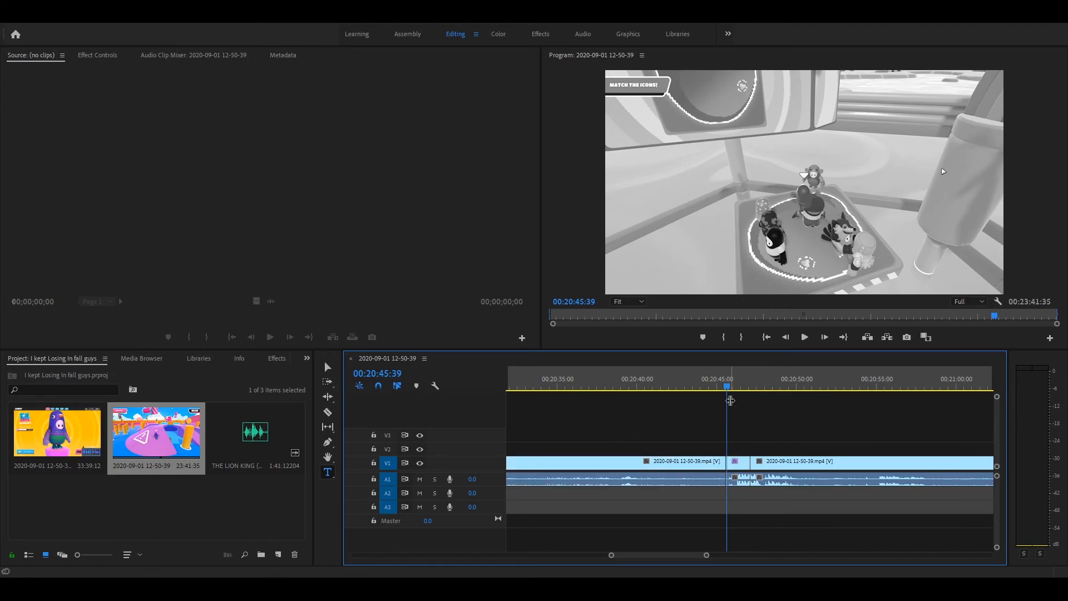
left_click_drag(726, 389, 726, 385)
left_click(739, 481)
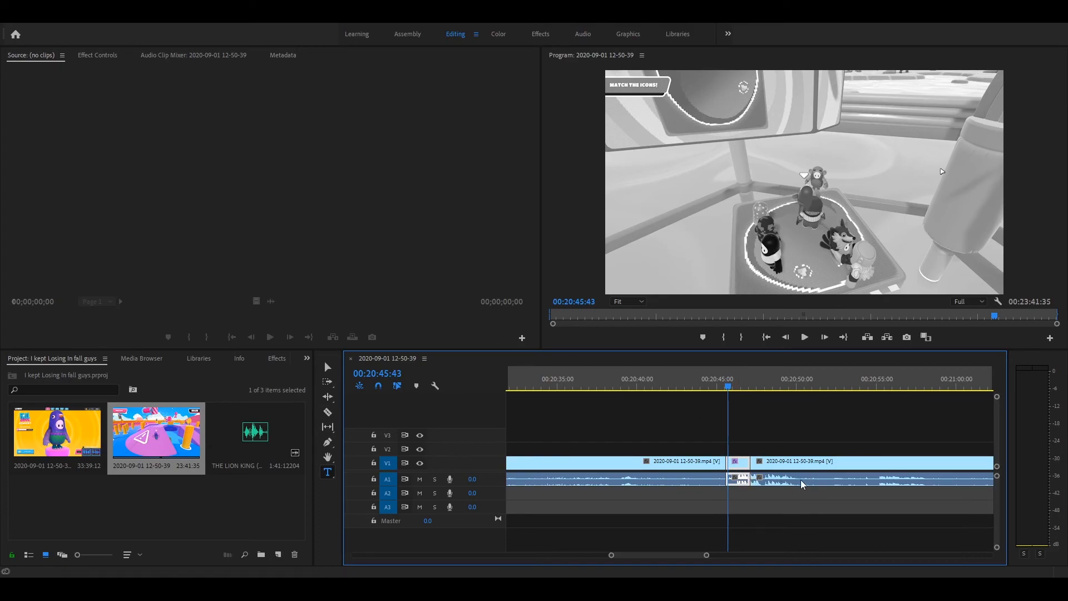
left_click(751, 425)
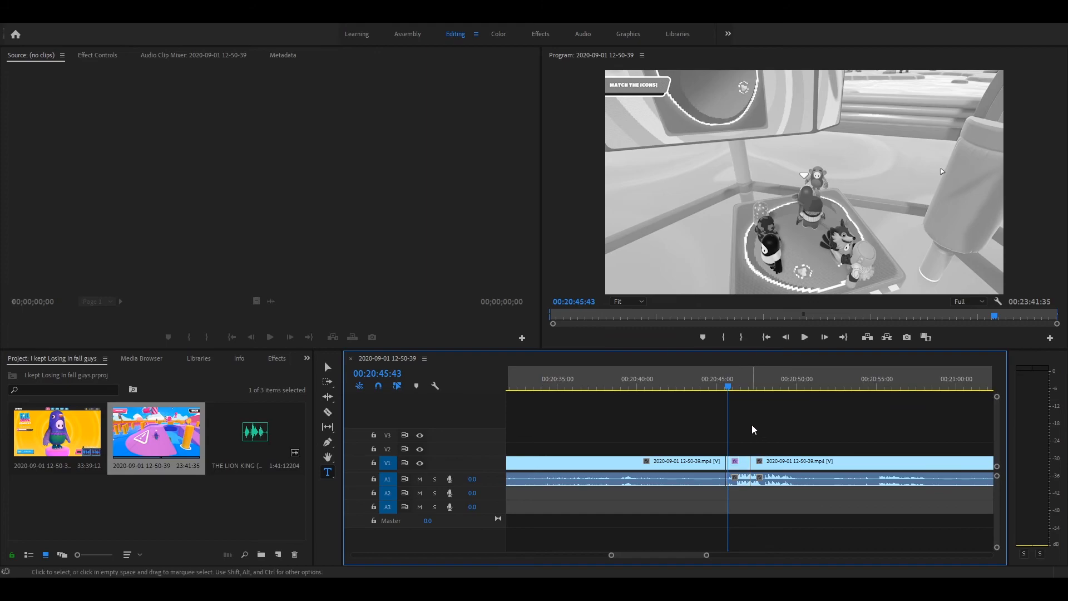
left_click(731, 465)
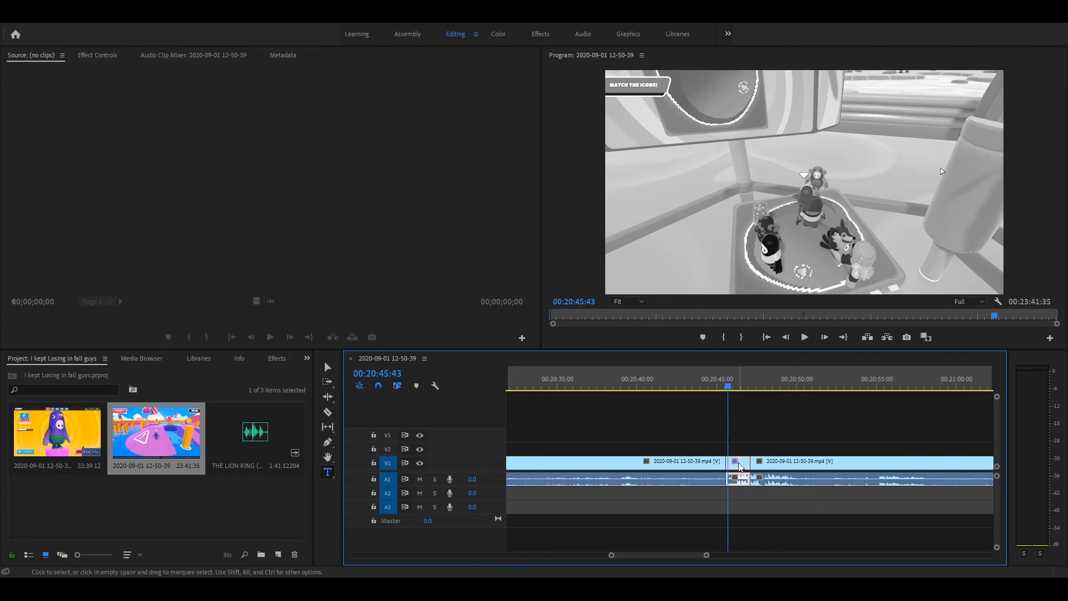
left_click(118, 58)
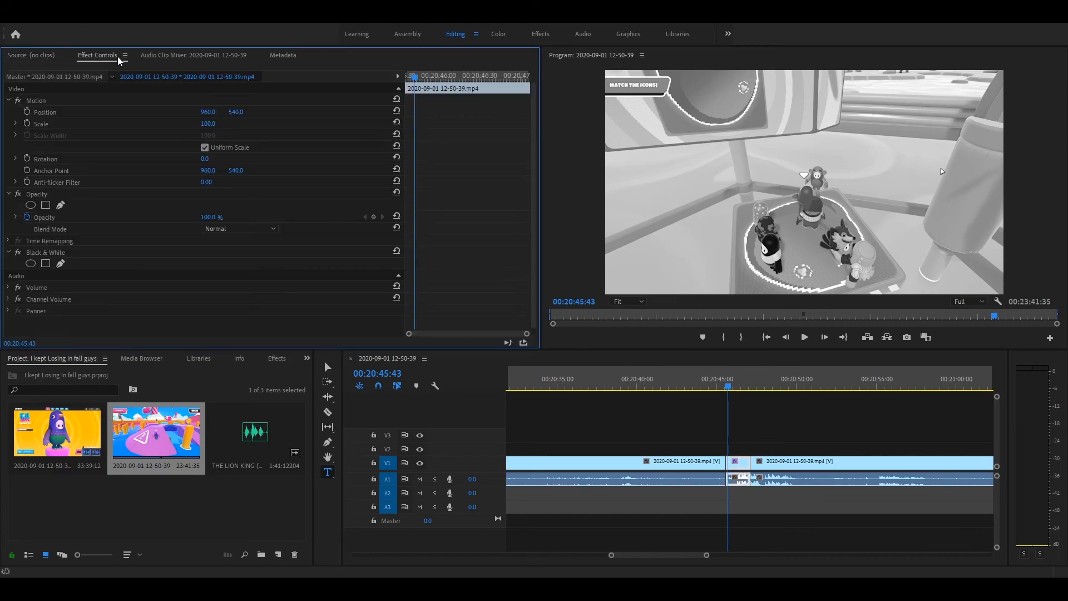
left_click(746, 466)
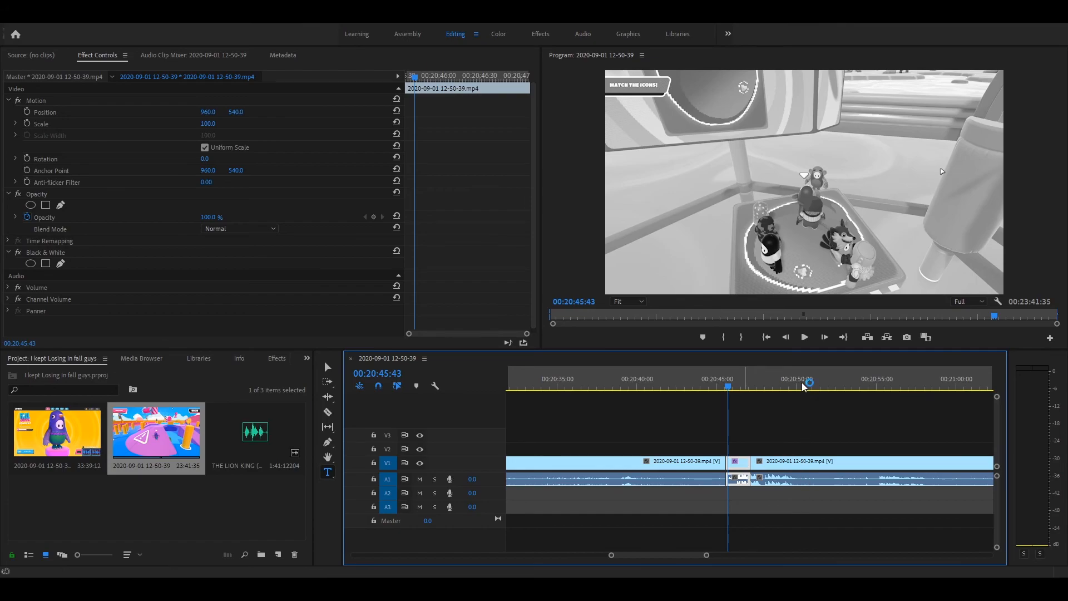
- Play through the black-and-white segment and check its frame at 00:20:46:38
left_click(804, 337)
left_click(804, 337)
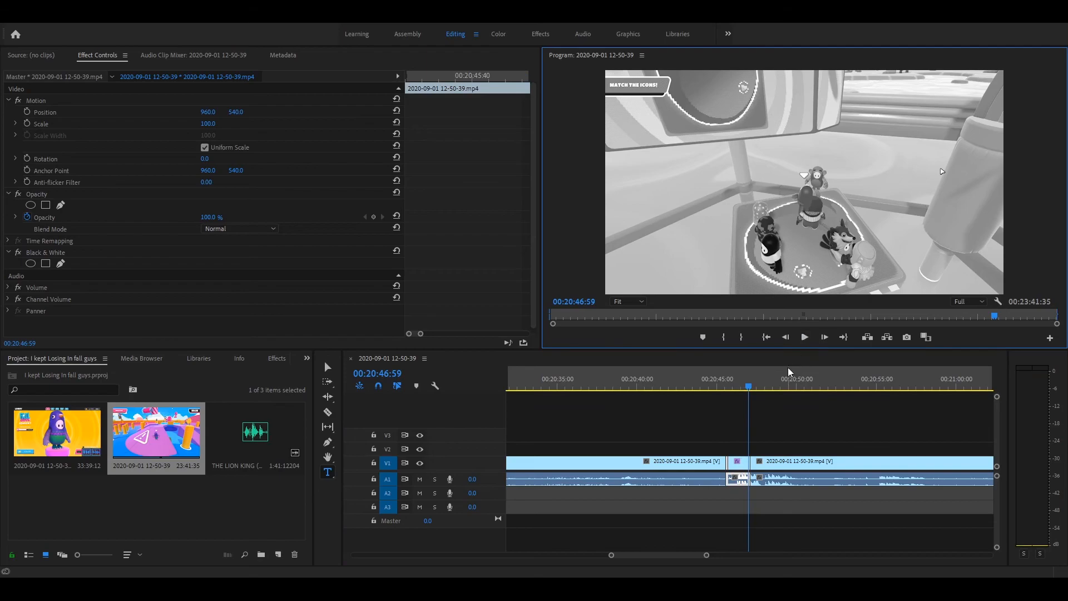
left_click_drag(749, 386, 743, 384)
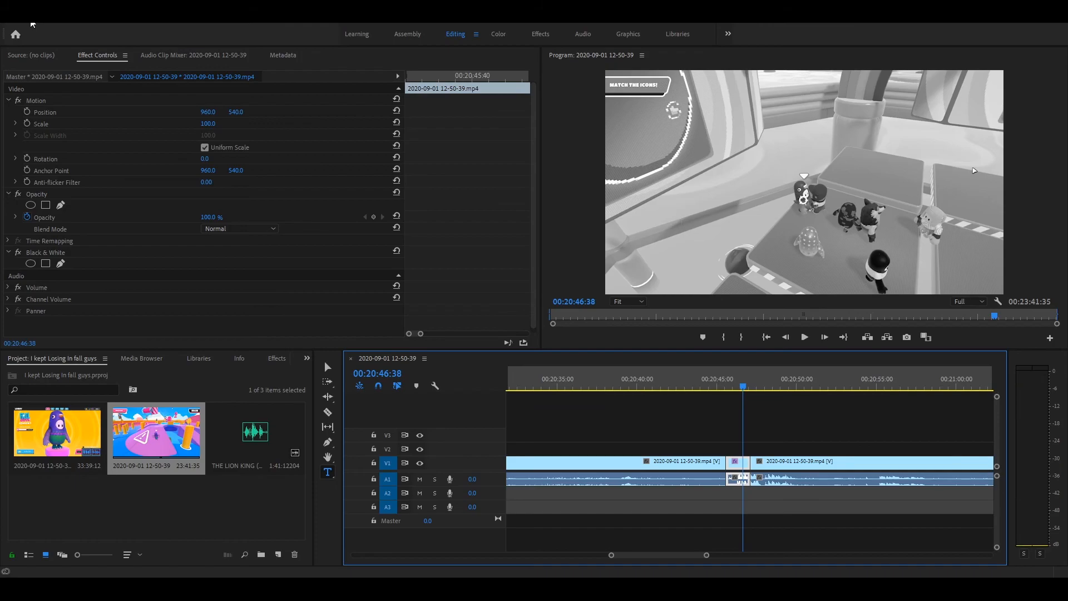
- Undo the Black & White effect and the segment's end cut, and split the clip at 00:20:45:41 with the Razor tool
key("ctrl+z")
key("ctrl+z")
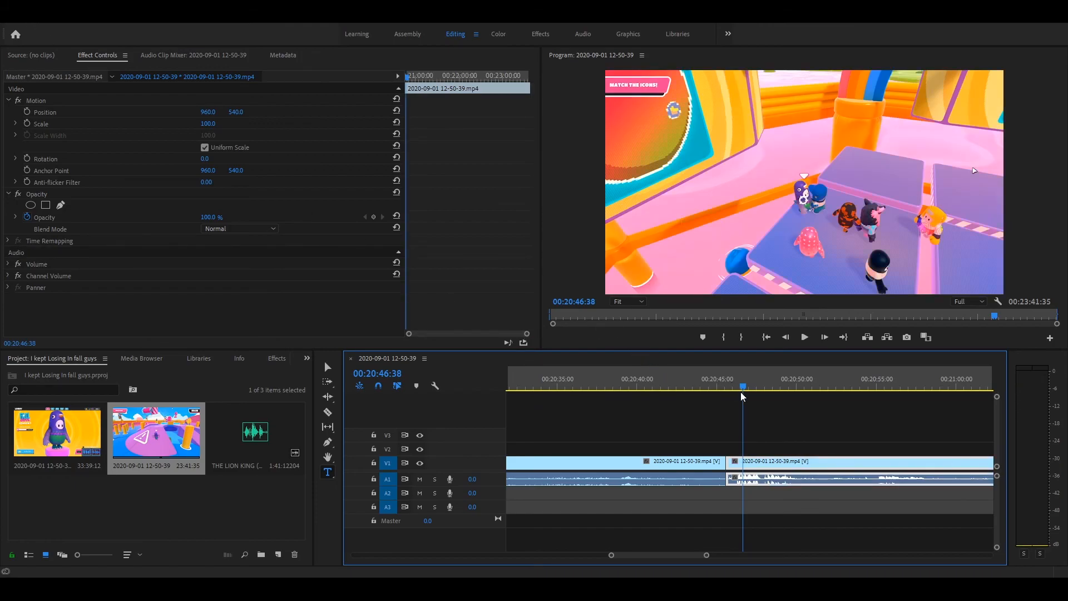
left_click_drag(742, 390, 725, 383)
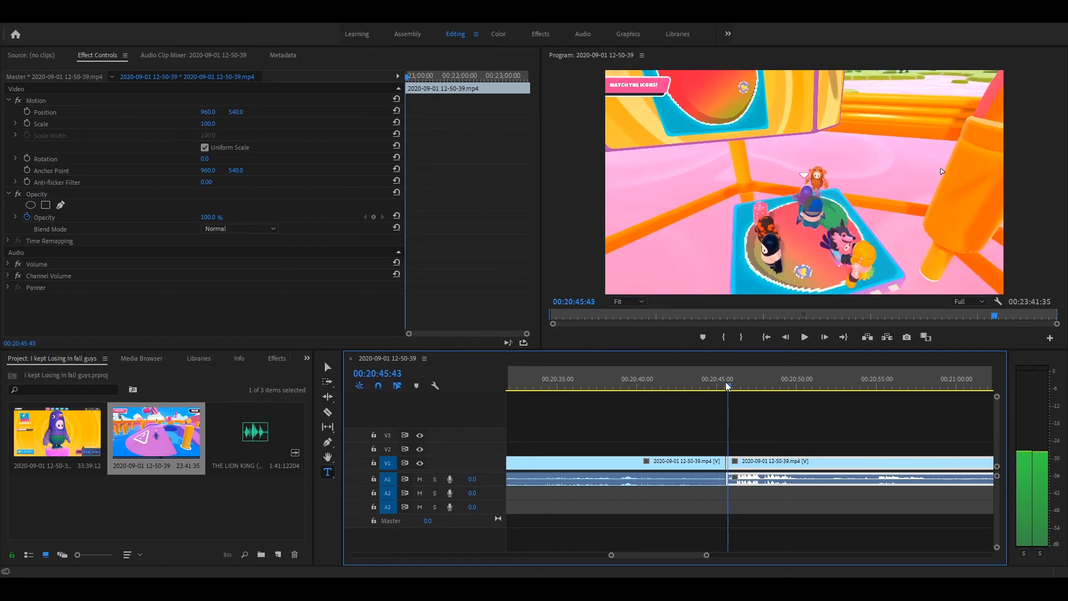
left_click_drag(707, 555, 679, 556)
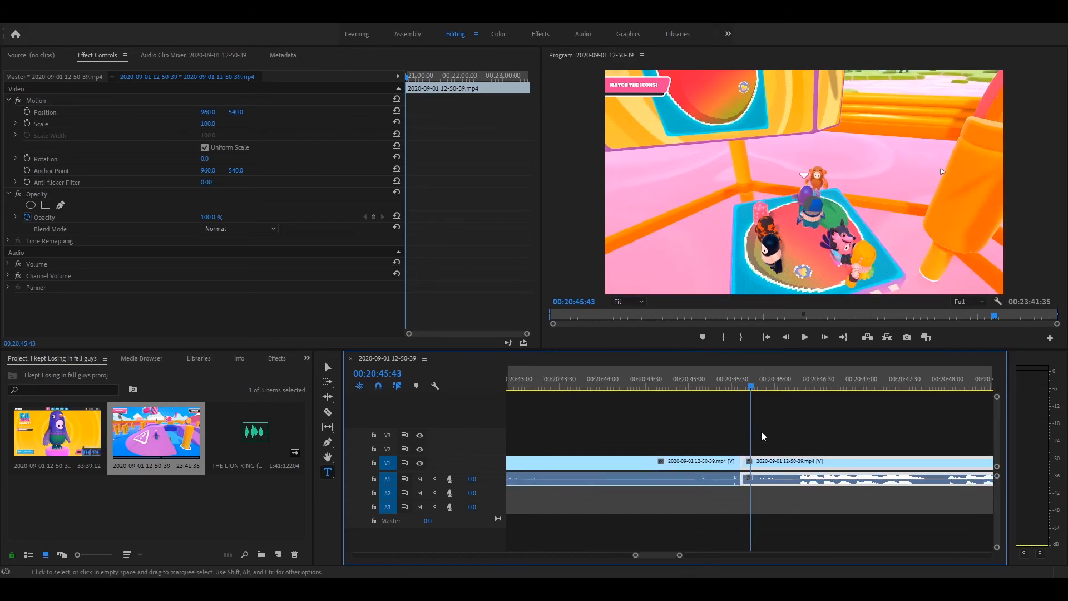
left_click(748, 388)
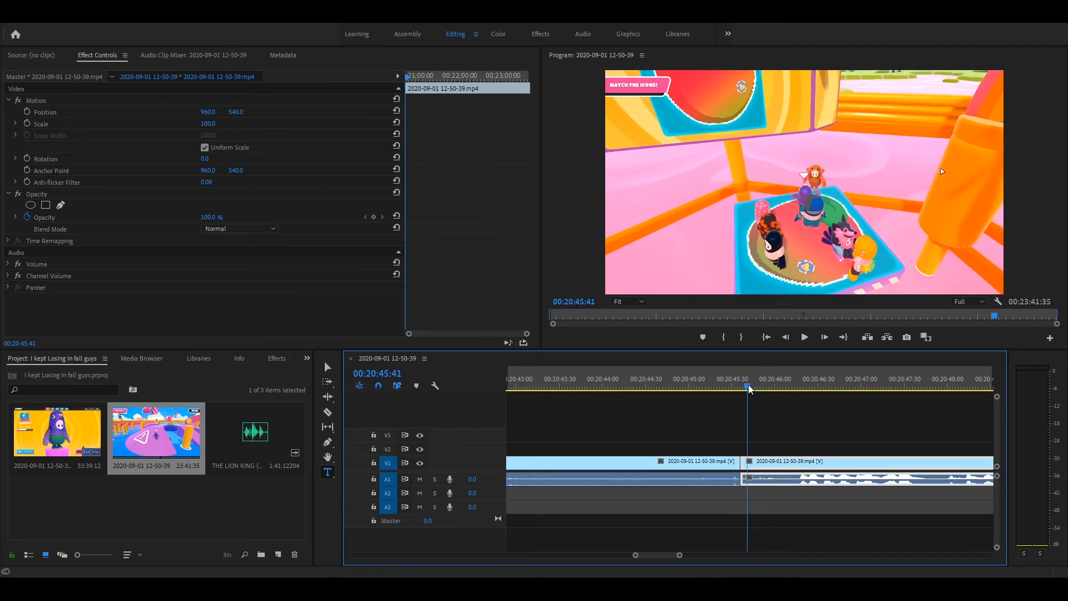
key("c")
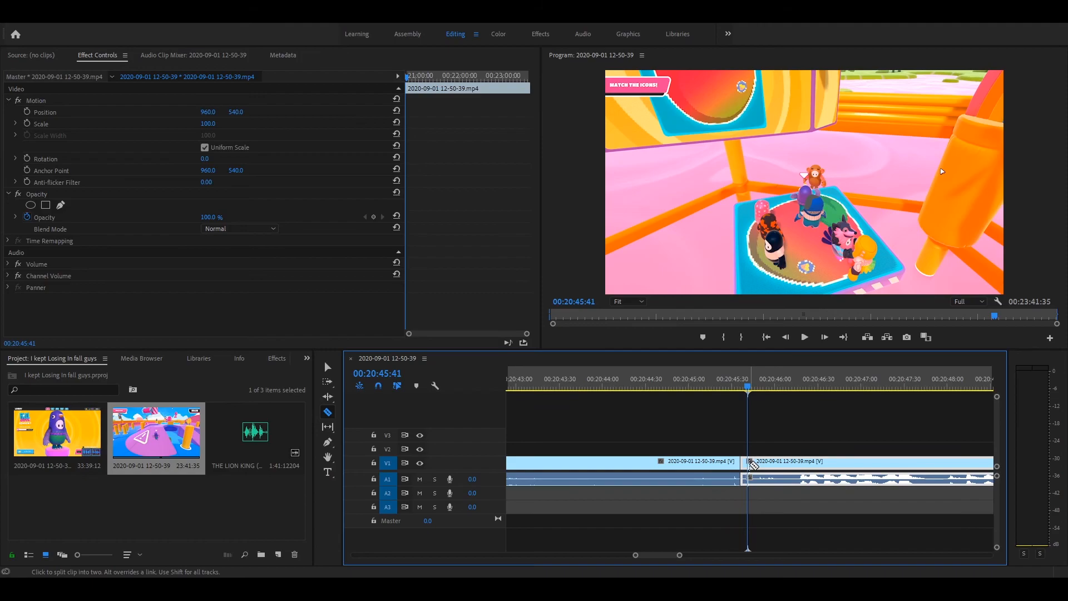
left_click(749, 462)
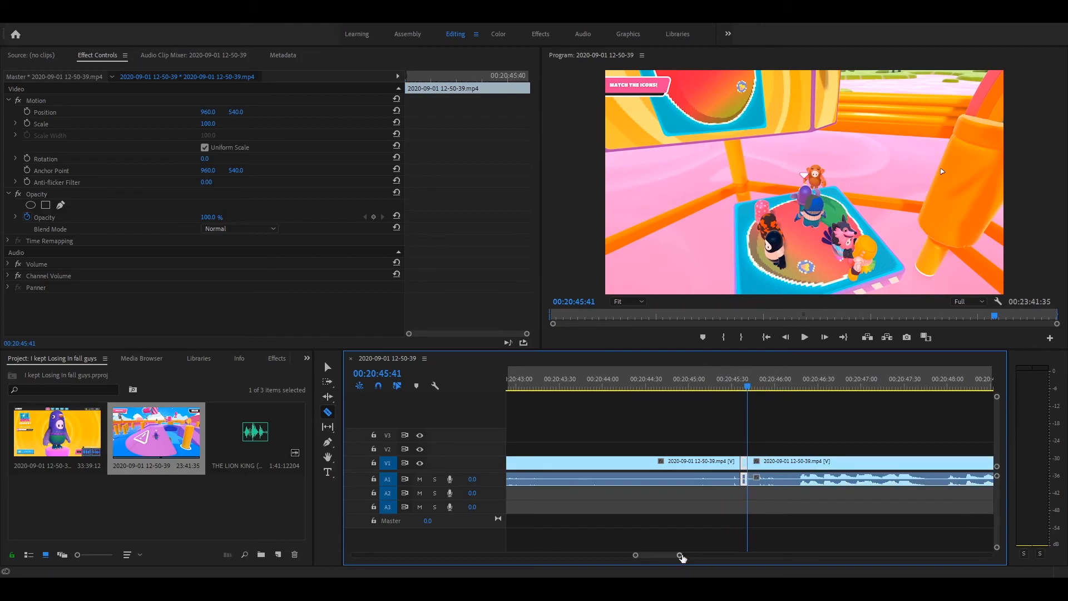
- Split the short segment's video at 00:20:45:37 and apply the Black & White effect to the piece after that cut
left_click_drag(679, 557, 662, 555)
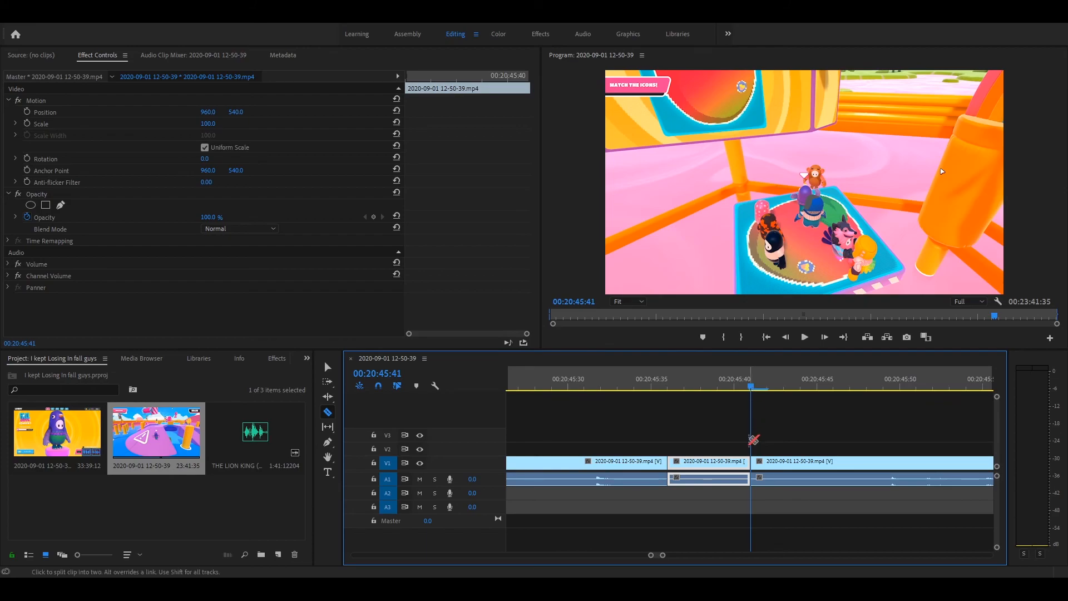
key("t")
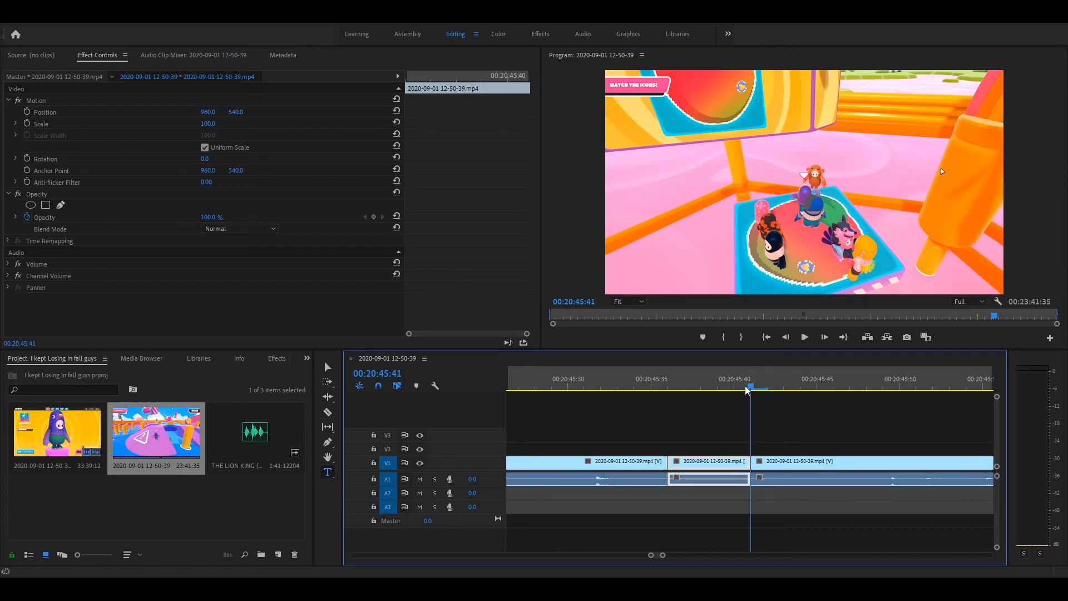
left_click(739, 389)
left_click_drag(739, 390, 692, 388)
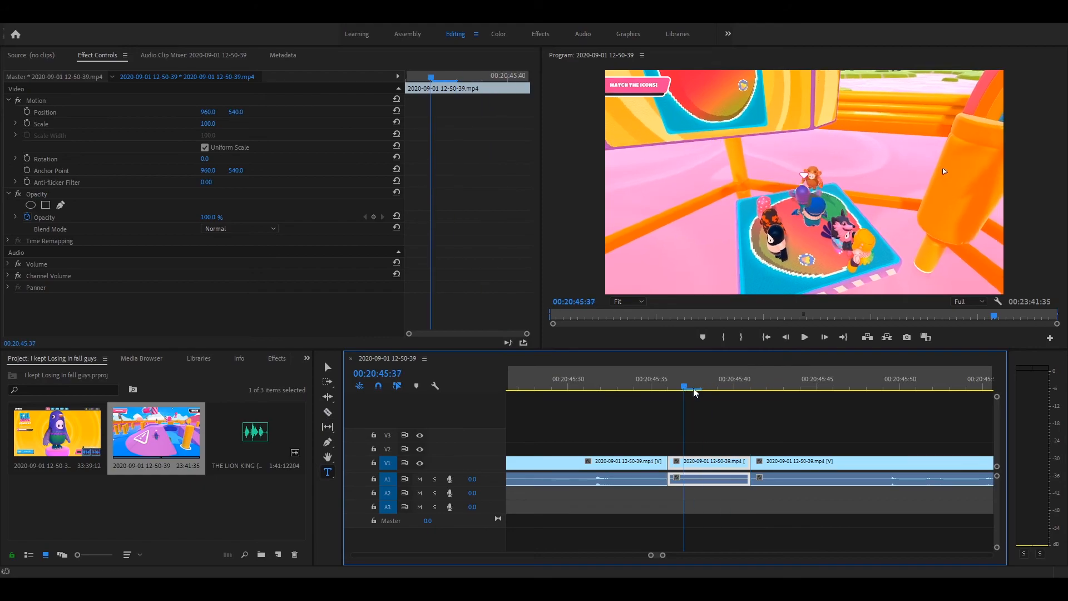
left_click(706, 448)
left_click(673, 463)
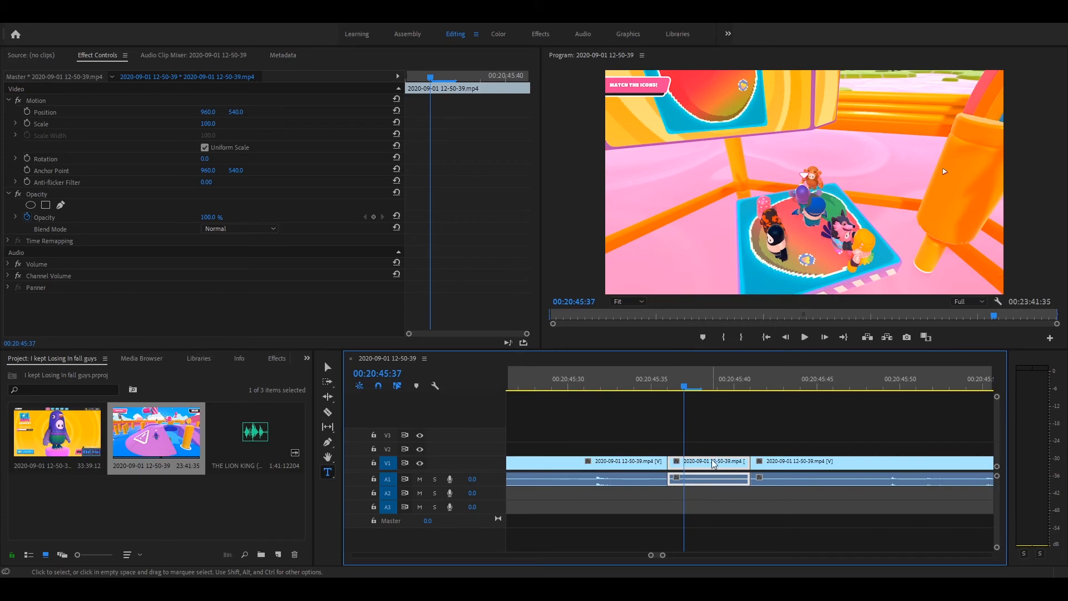
left_click(767, 371)
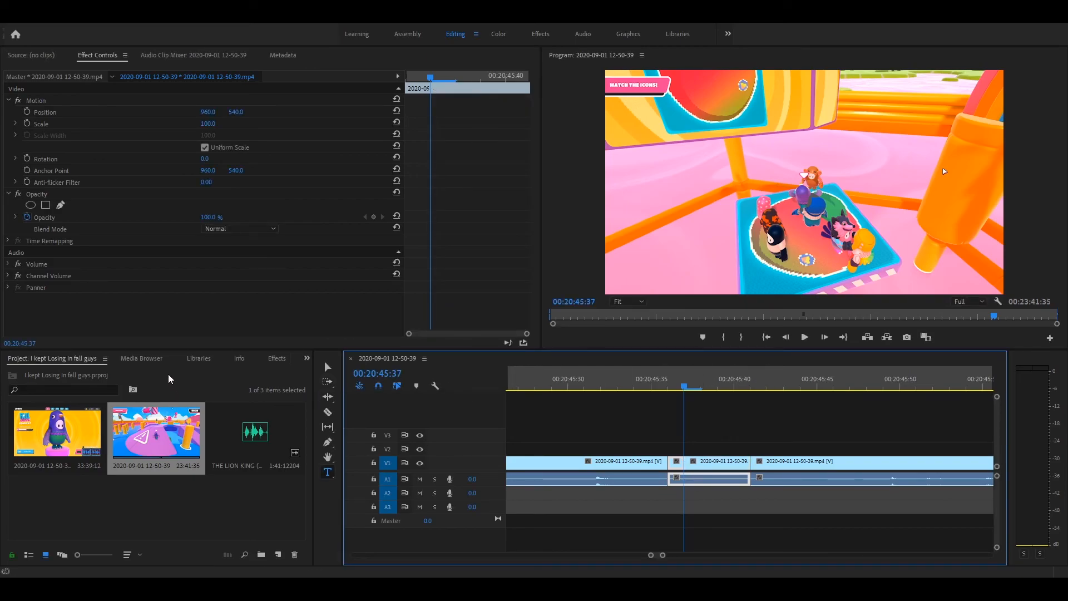
left_click(278, 358)
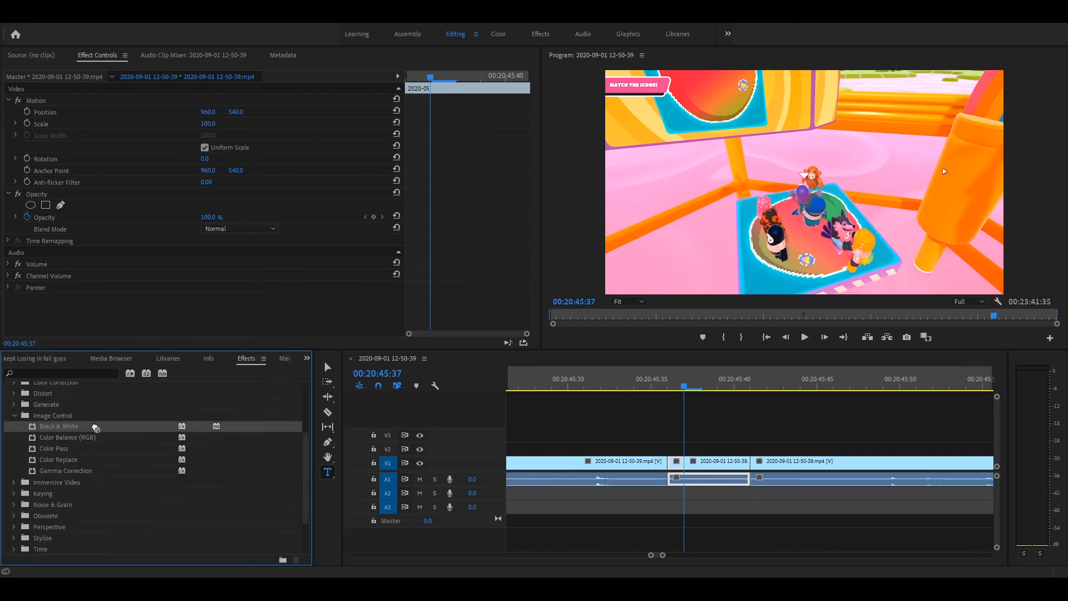
left_click_drag(685, 469, 690, 465)
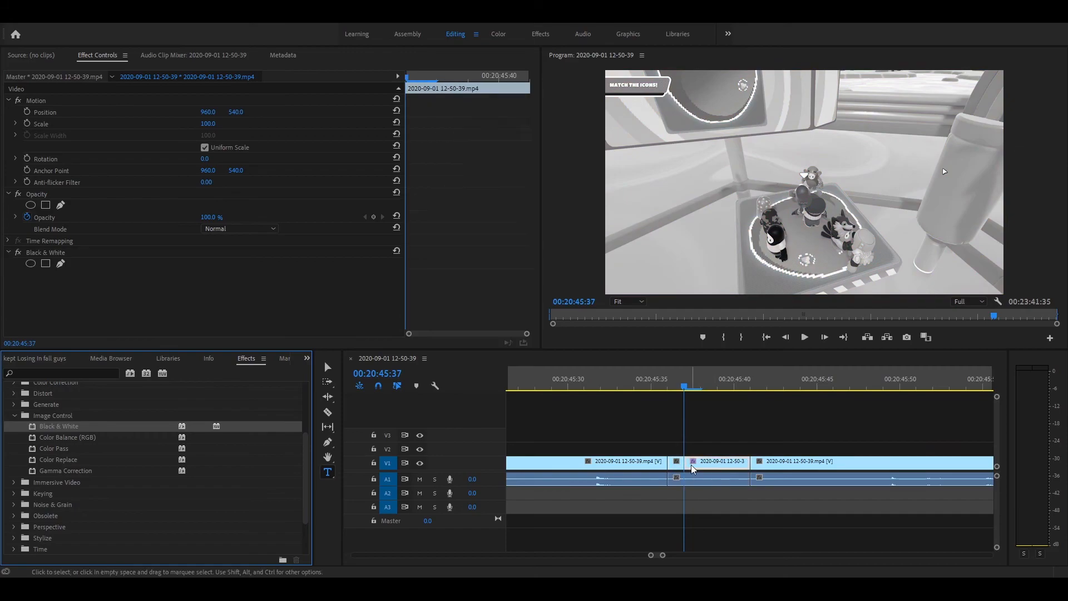
- Place the THE LION KING audio clip on audio track A2 near the black-and-white piece and play it back
left_click(39, 359)
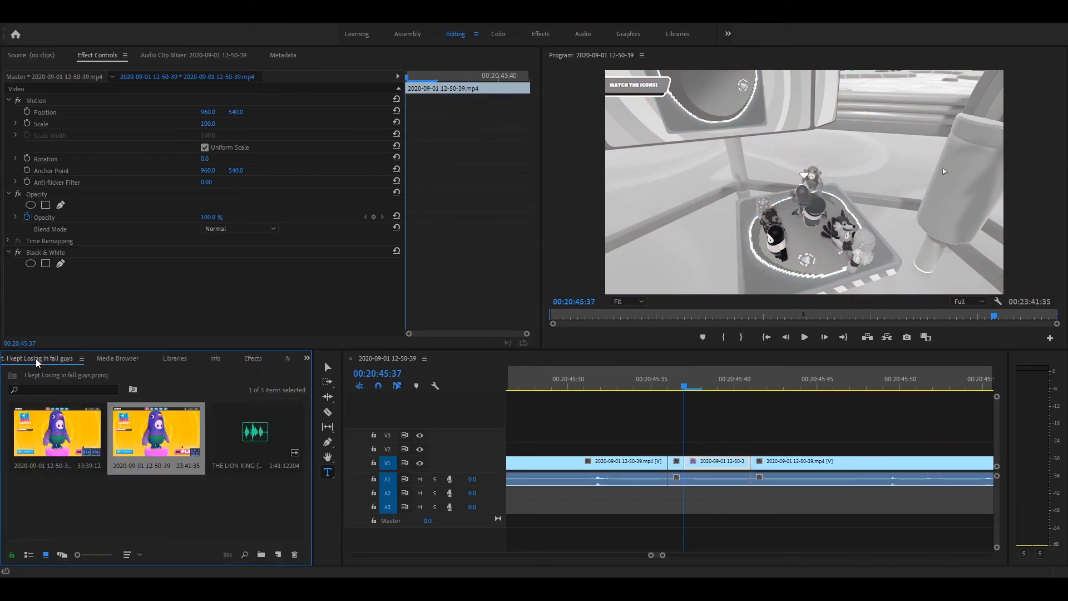
left_click_drag(262, 460, 604, 419)
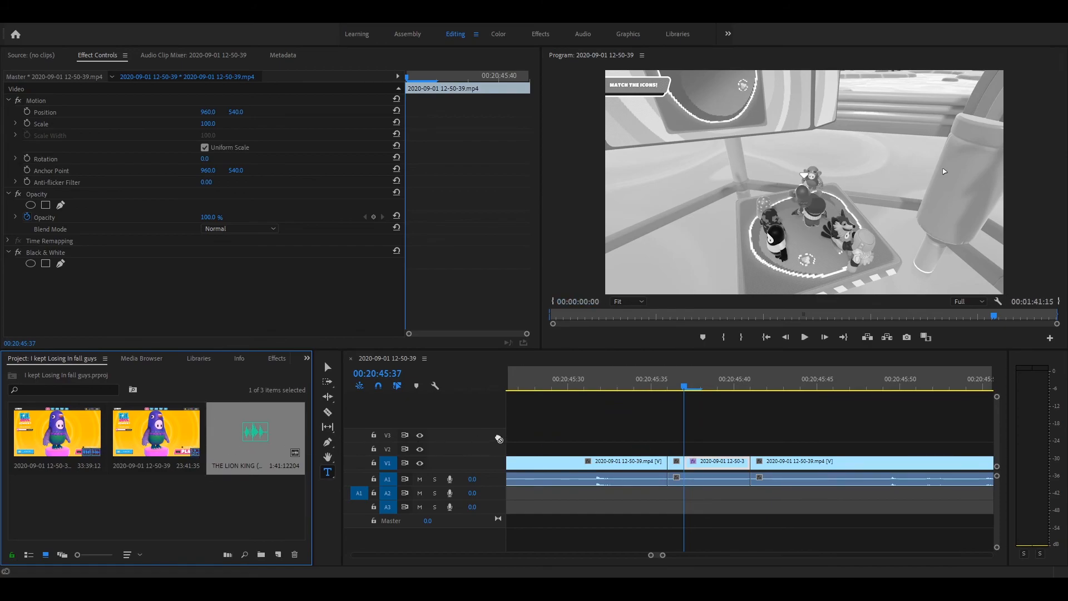
left_click_drag(658, 454, 608, 495)
left_click(806, 338)
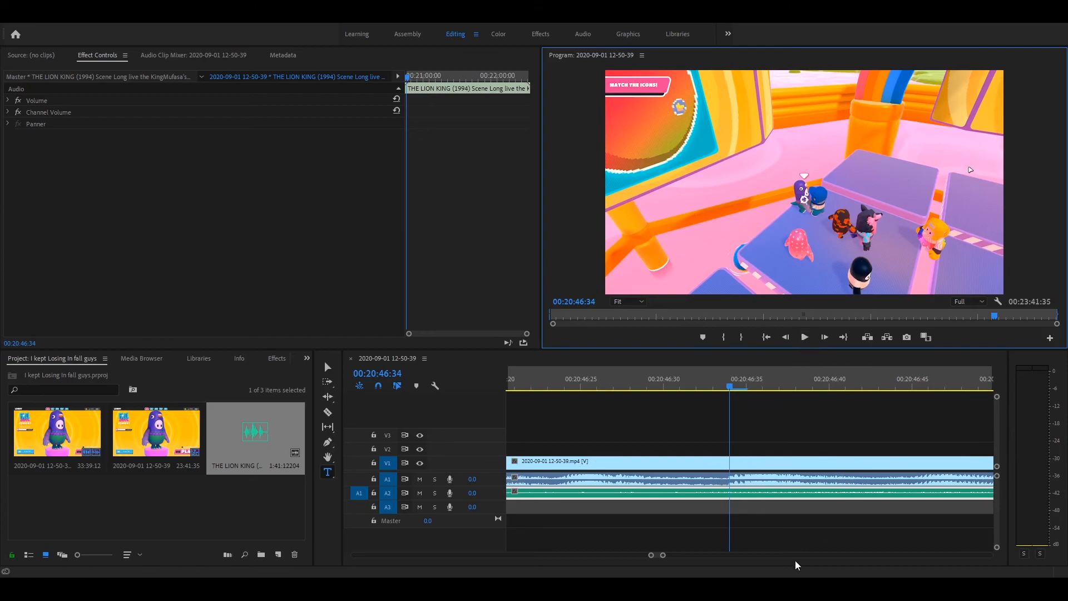
- Move the Lion King audio earlier on track A2 to start at about 00:20:00:00 and play the sequence from 00:20:46:34
left_click_drag(664, 555, 821, 555)
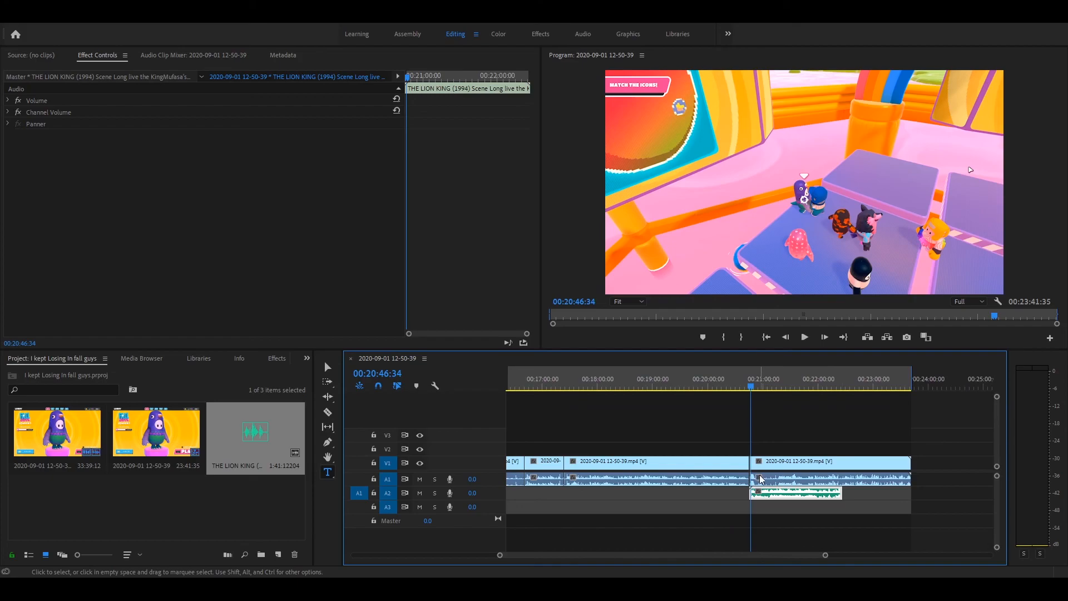
left_click_drag(776, 494, 766, 497)
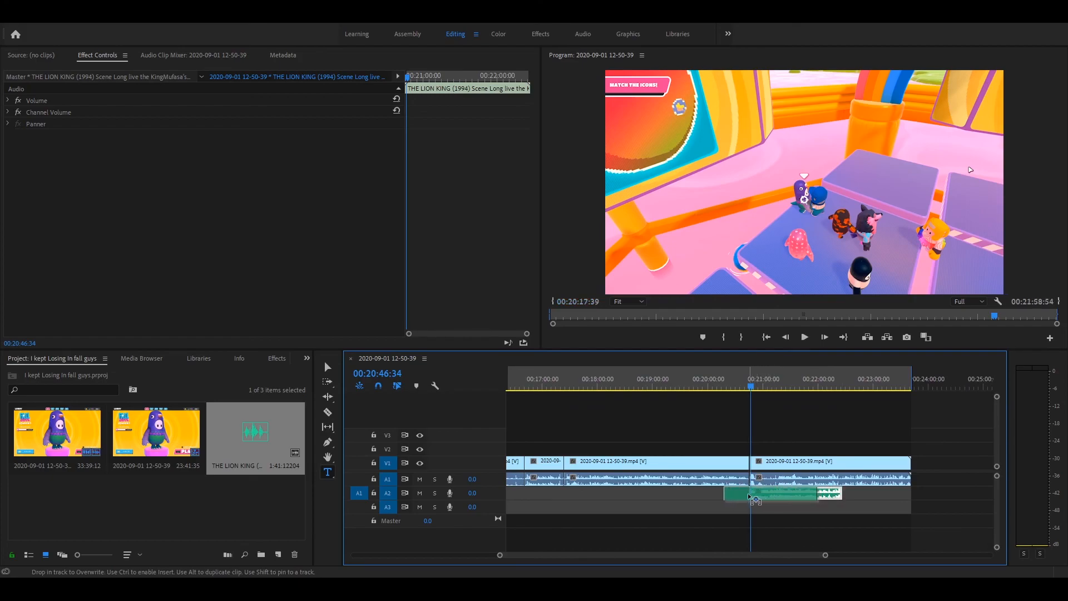
left_click_drag(733, 494, 732, 494)
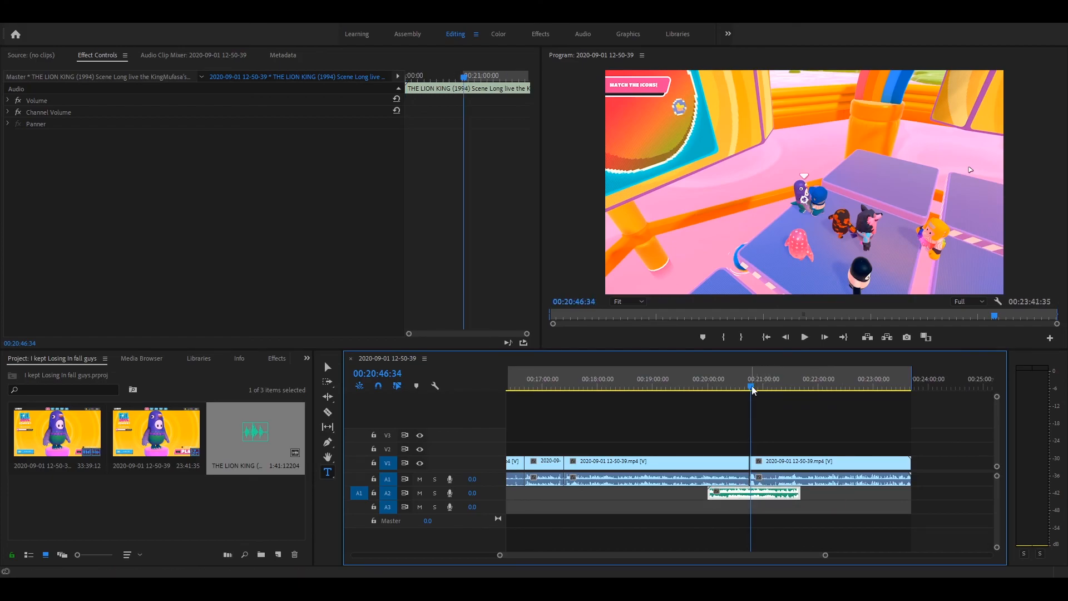
left_click(804, 337)
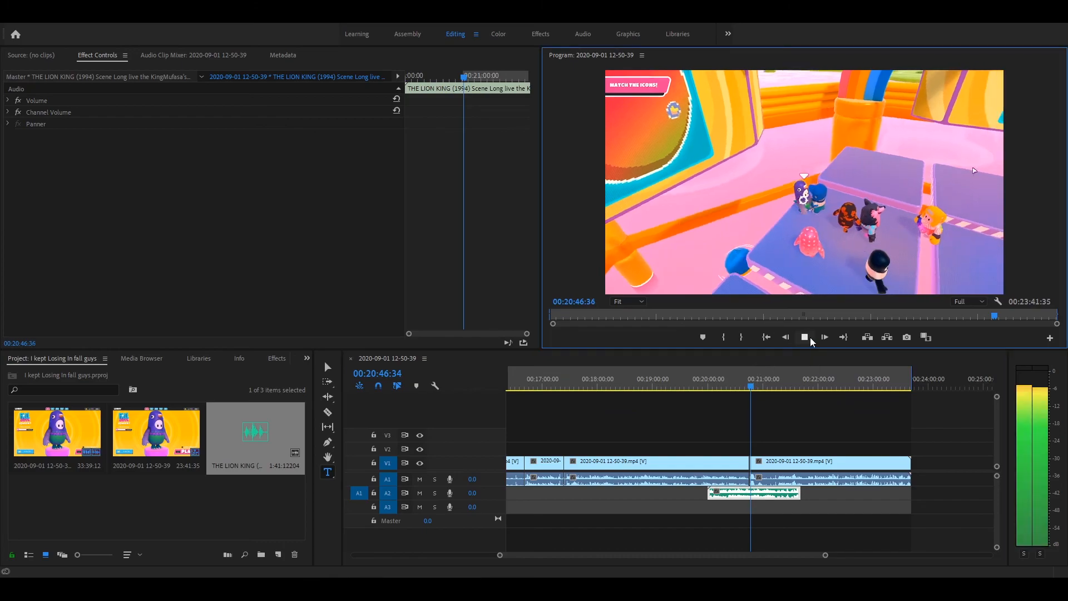
left_click(809, 337)
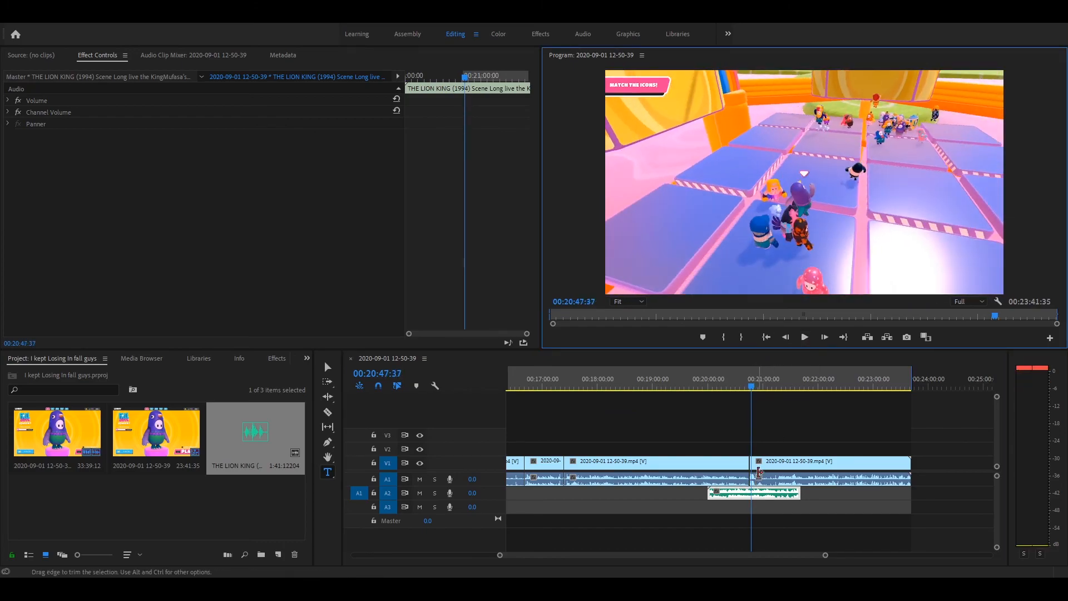
- Delete the short segment's original audio from track A1 and select the black-and-white video piece
left_click_drag(823, 558, 683, 554)
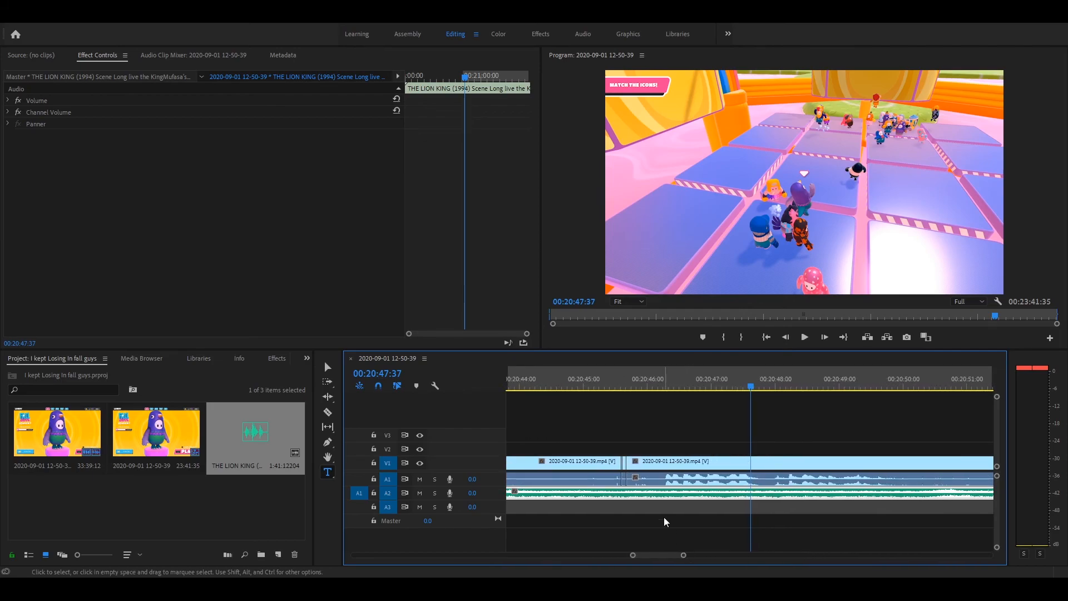
left_click(626, 482)
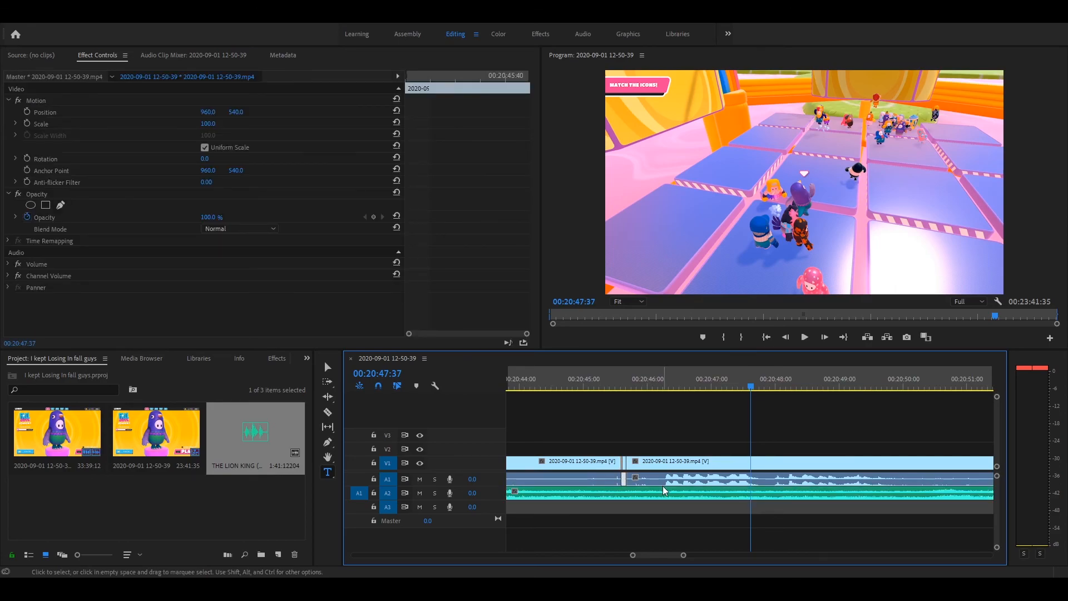
left_click(697, 519)
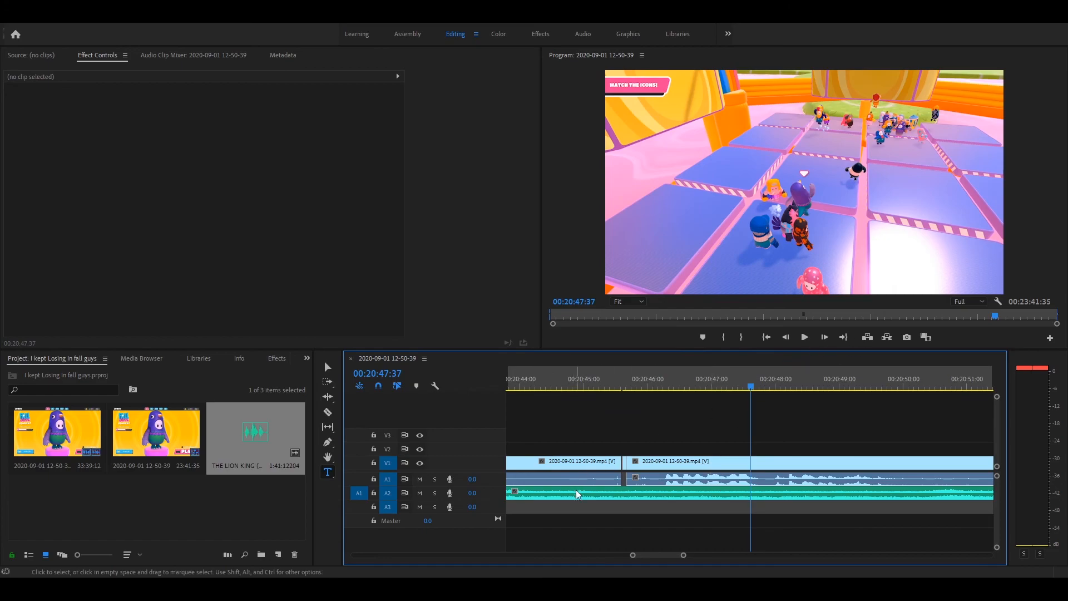
left_click(623, 467)
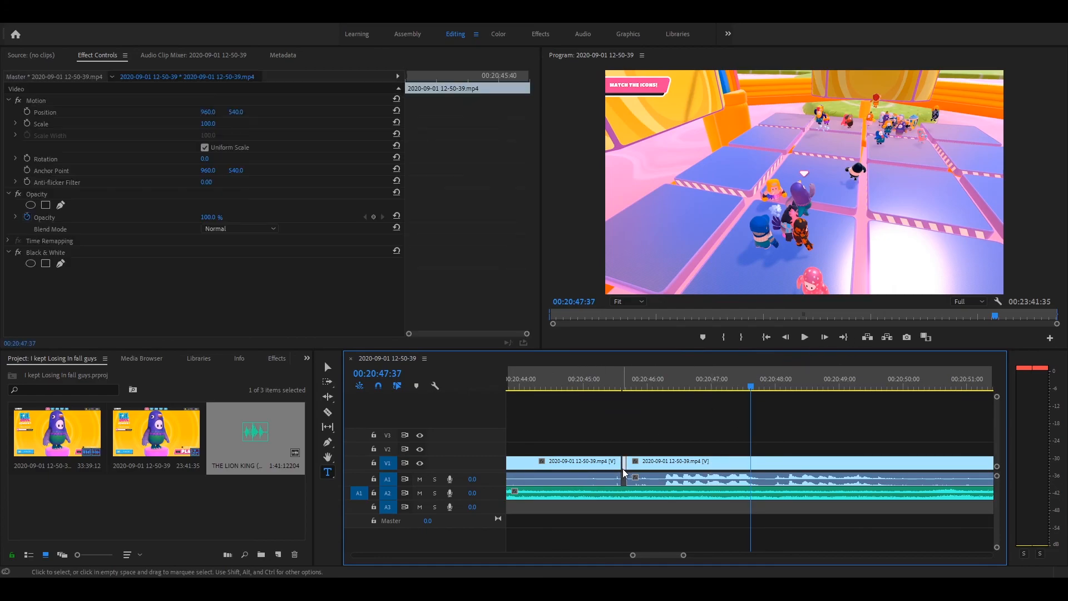
- Select the Lion King audio on track A2 and play the sequence from the clip's start at about 00:20:00:00
left_click(682, 497)
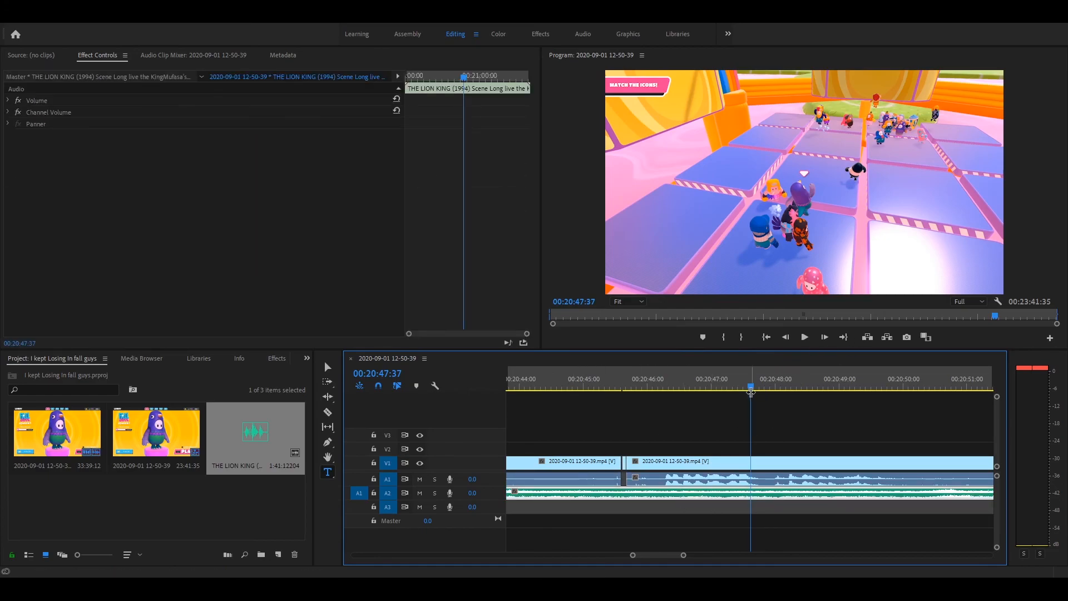
left_click(734, 383)
left_click(562, 389)
mouse_move(561, 389)
left_mouse_down()
mouse_move(485, 389)
mouse_move(563, 405)
left_mouse_up()
left_click_drag(682, 555, 801, 555)
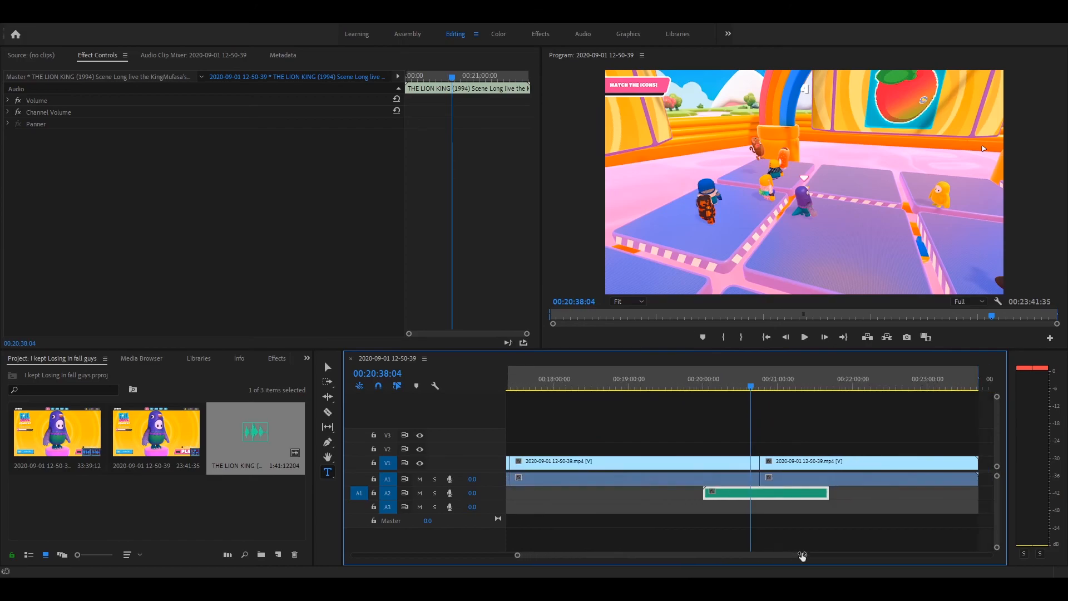
left_click(703, 388)
left_click(805, 337)
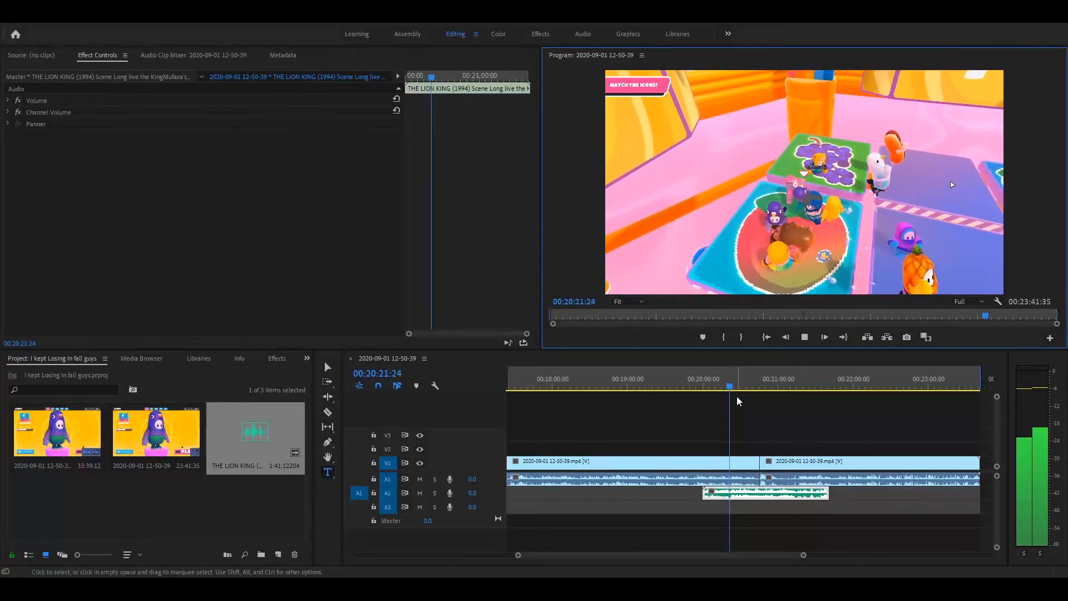
- Skim through the rest of the Lion King audio by skipping ahead between playbacks, stopping at 00:21:29:28
left_click_drag(733, 387, 748, 389)
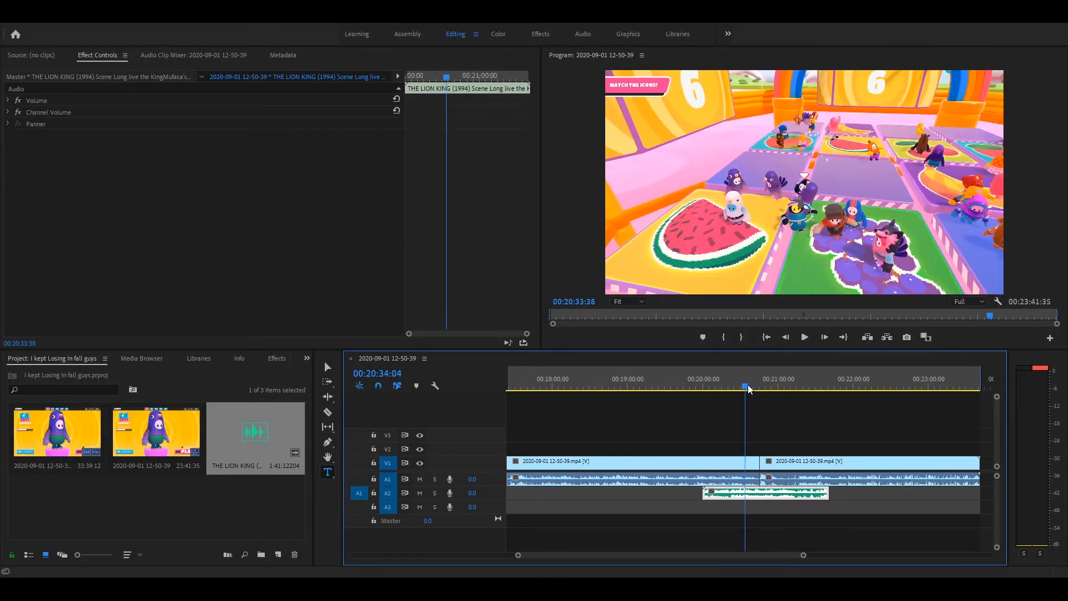
left_click(804, 337)
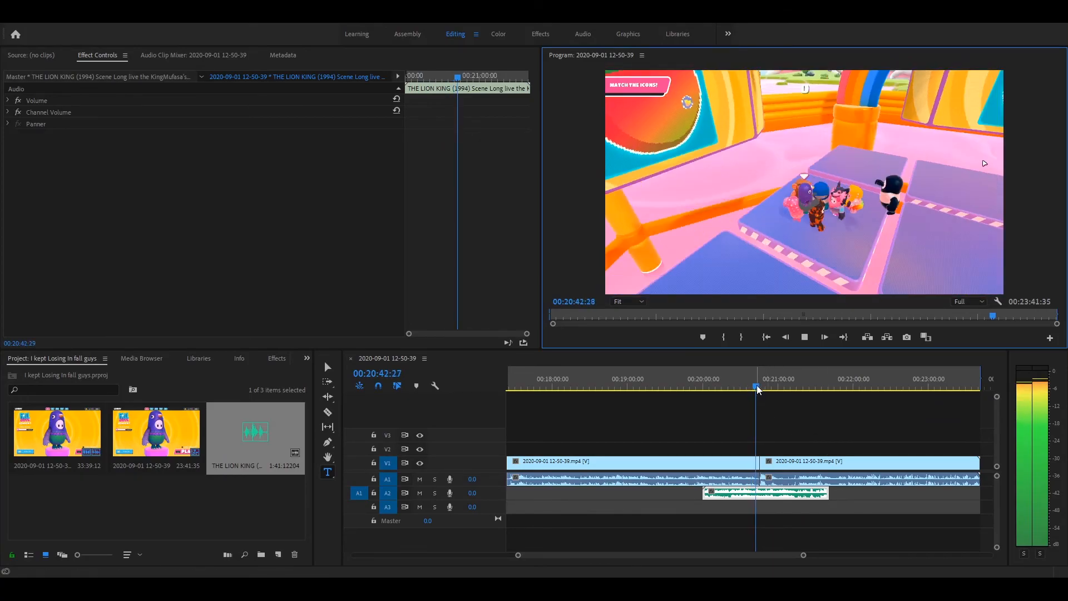
left_click_drag(756, 384, 759, 384)
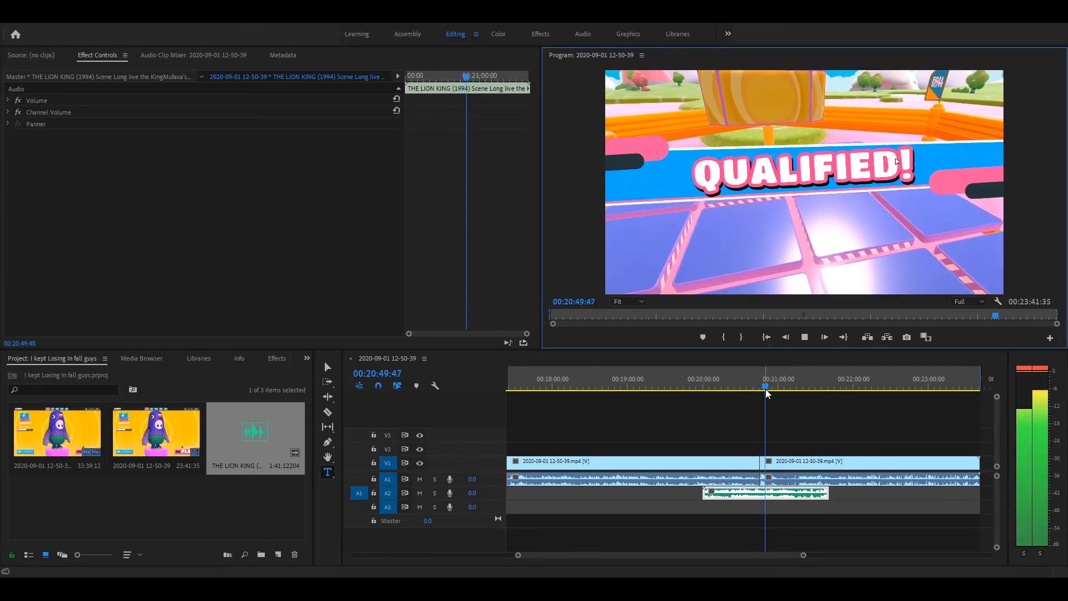
left_click_drag(765, 389, 796, 399)
left_click(806, 336)
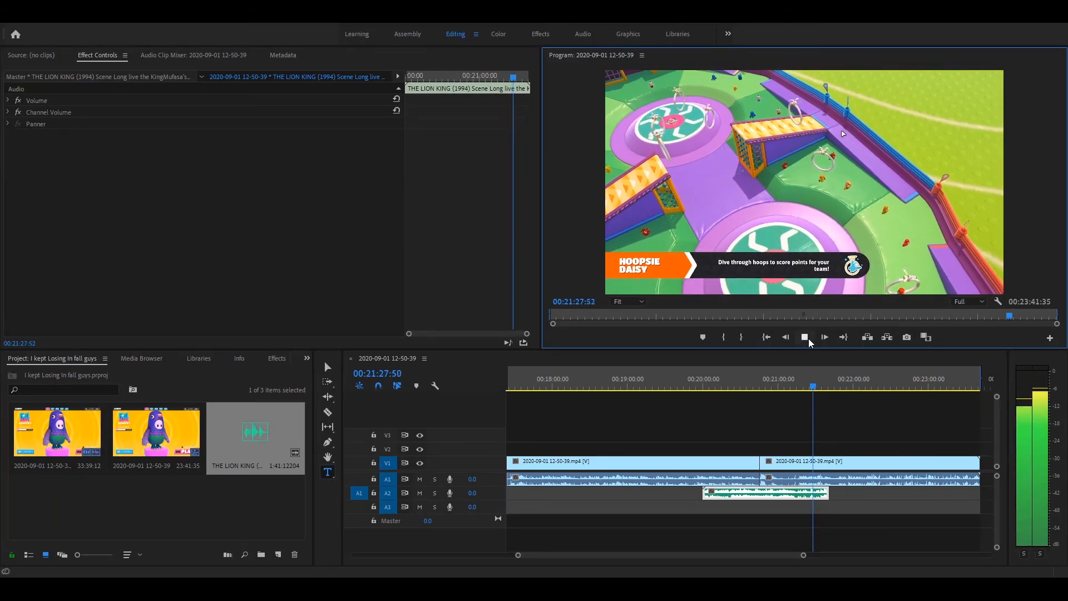
left_click(806, 337)
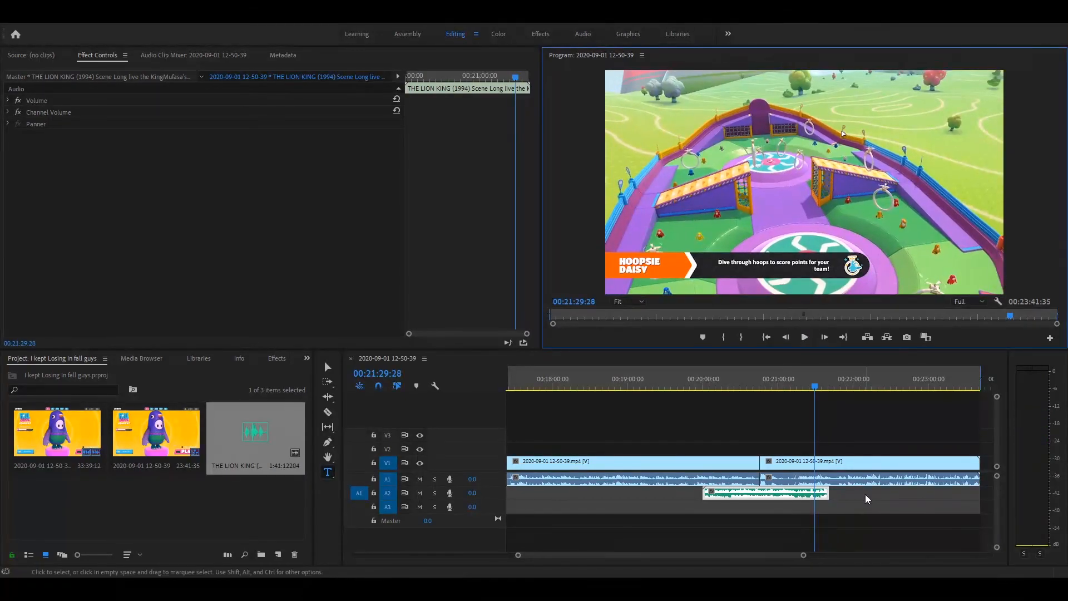
- Split the Lion King audio on track A2 at 00:21:29:28 and delete the part before the cut
key("c")
left_click(819, 492)
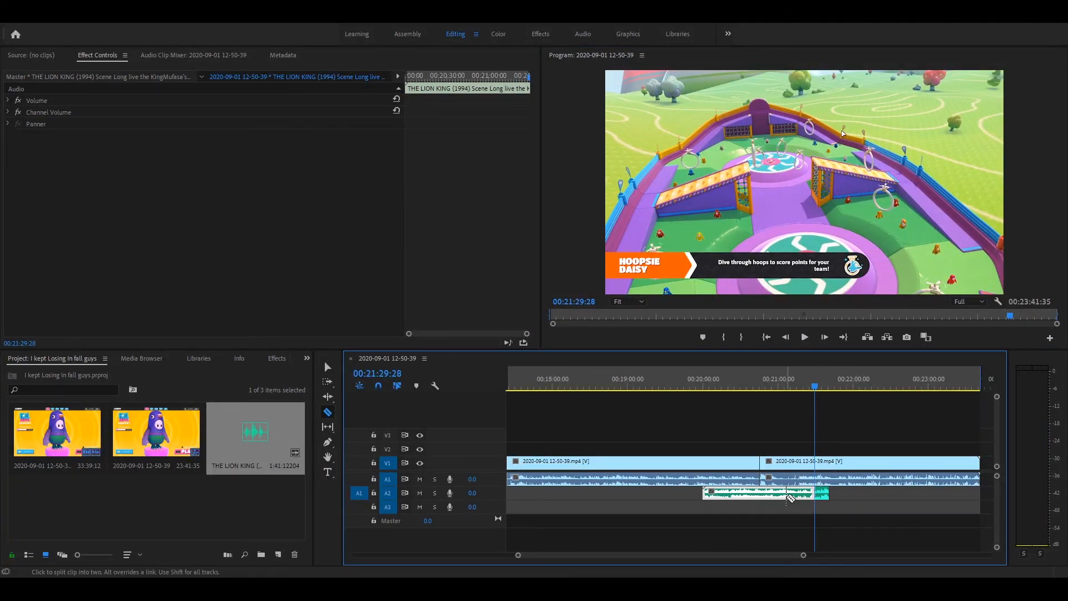
key("v")
key("Delete")
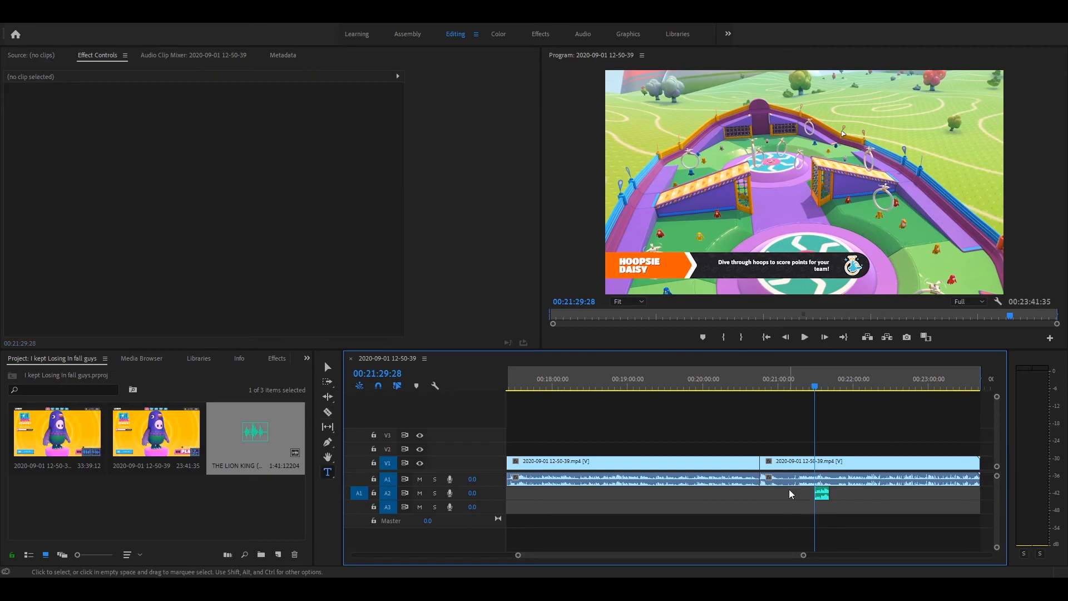
- Play the remaining Lion King piece, then move it on track A2 to start at 00:20:39:21 and play it there
left_click(804, 337)
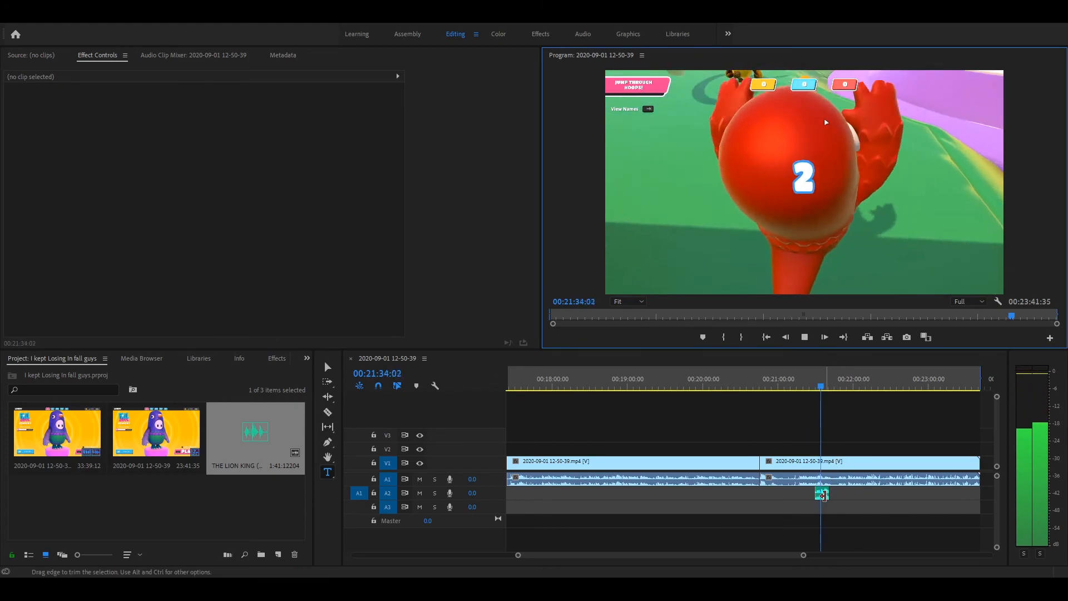
left_click(822, 495)
double_click(819, 495)
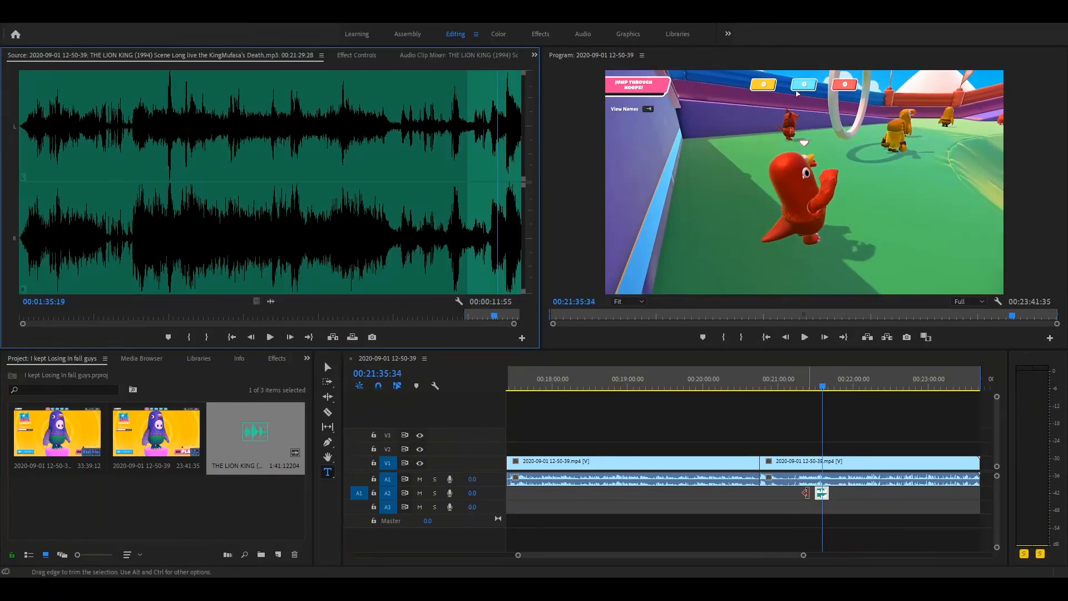
left_click_drag(818, 497, 758, 492)
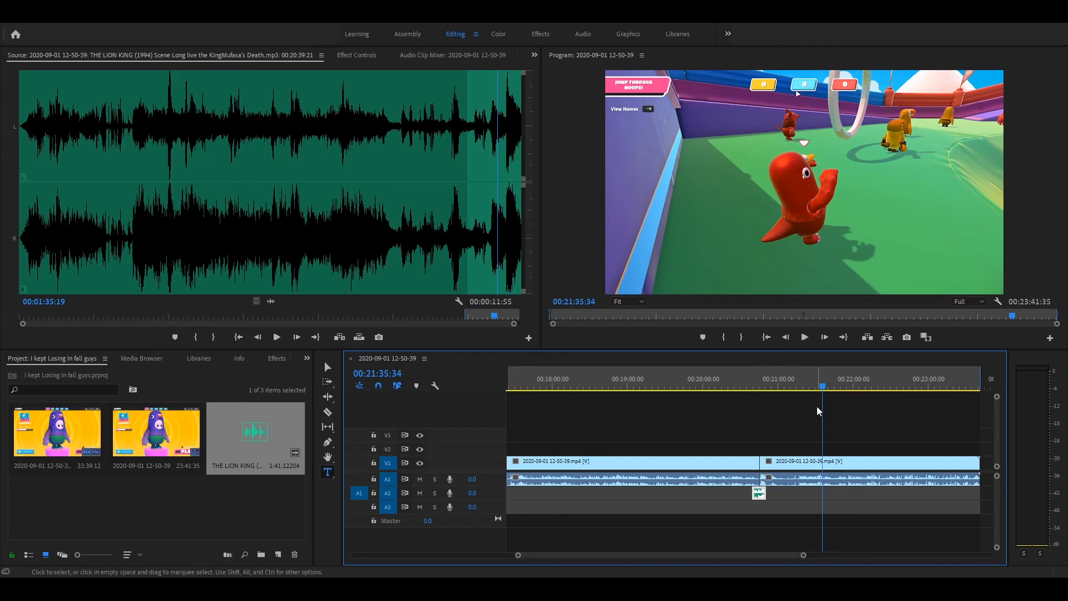
left_click_drag(823, 386, 750, 394)
left_click(804, 337)
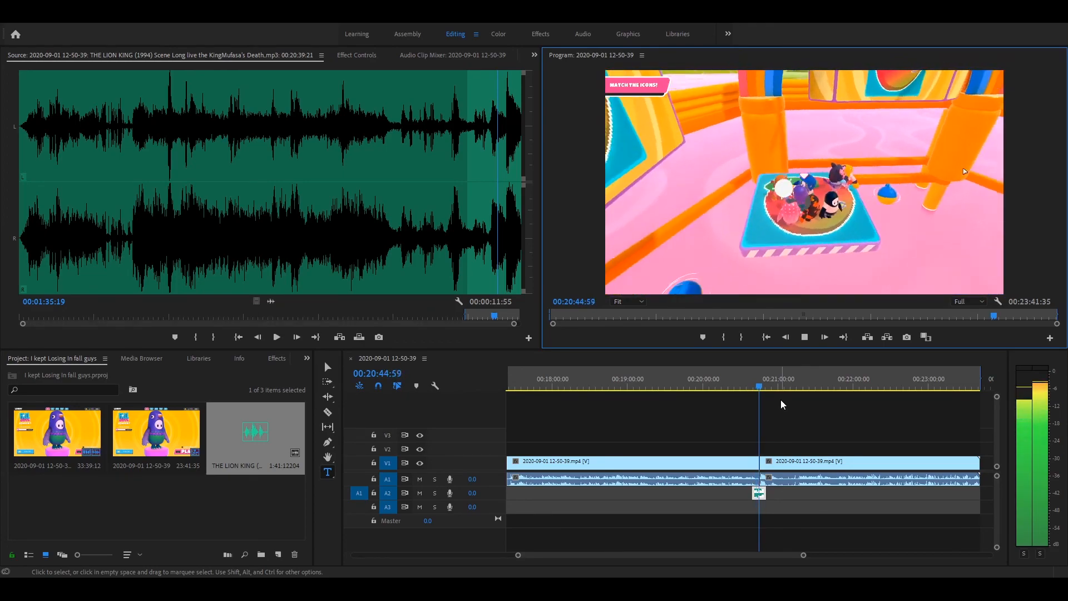
- Move the Lion King piece on track A2 to start at 00:20:43:23 and play the sequence from there
left_click_drag(759, 497, 773, 494)
left_click_drag(771, 391, 757, 388)
left_click_drag(767, 493, 767, 495)
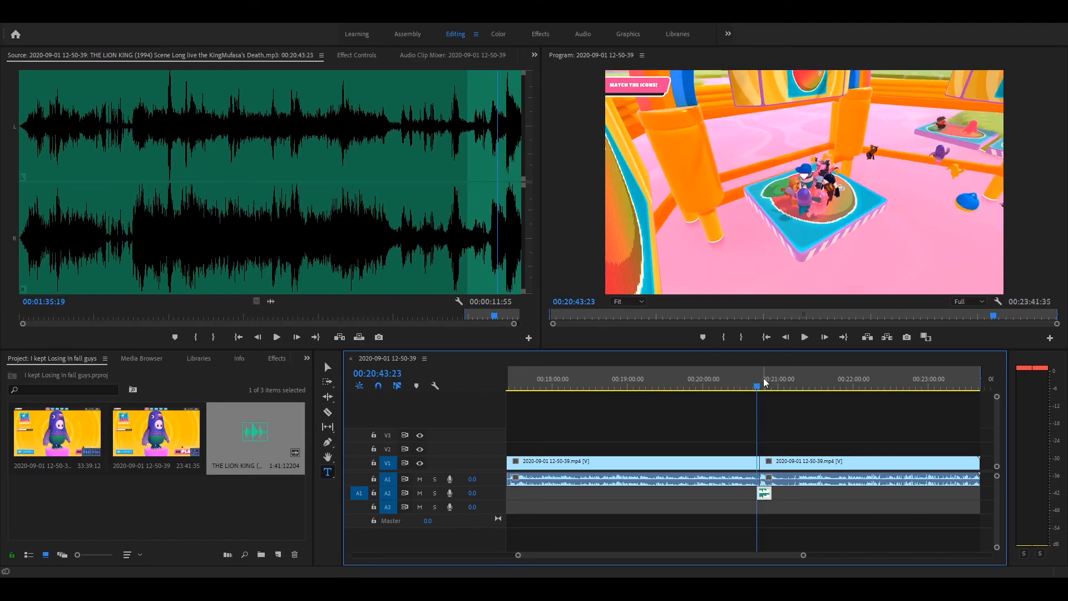
left_click(799, 339)
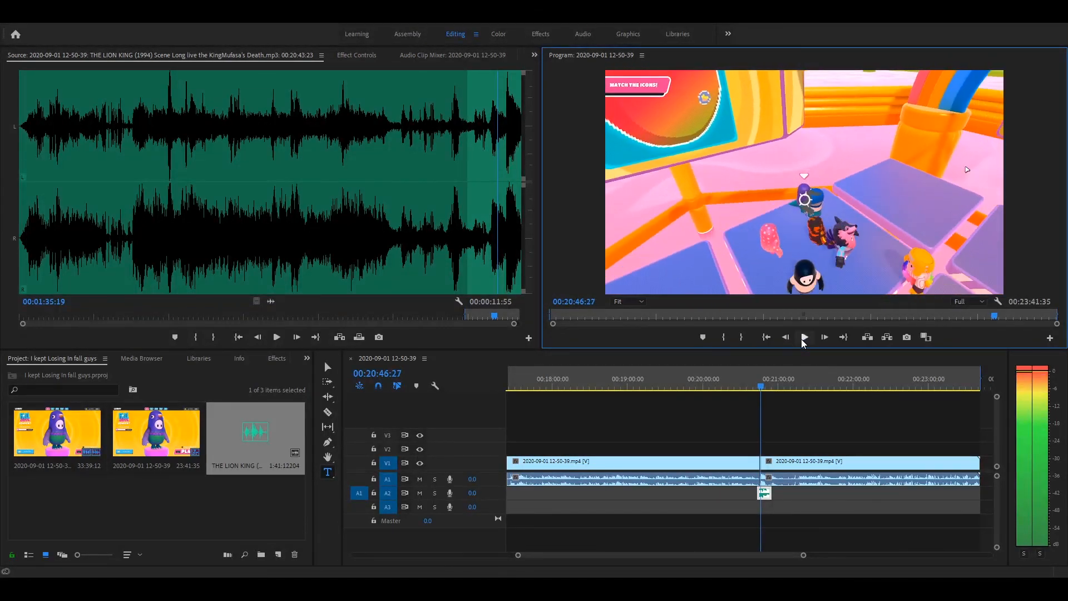
key("space")
- Shift the Lion King piece on track A2 to start at 00:20:41:37, check it in playback and save the project
left_click_drag(757, 387, 753, 388)
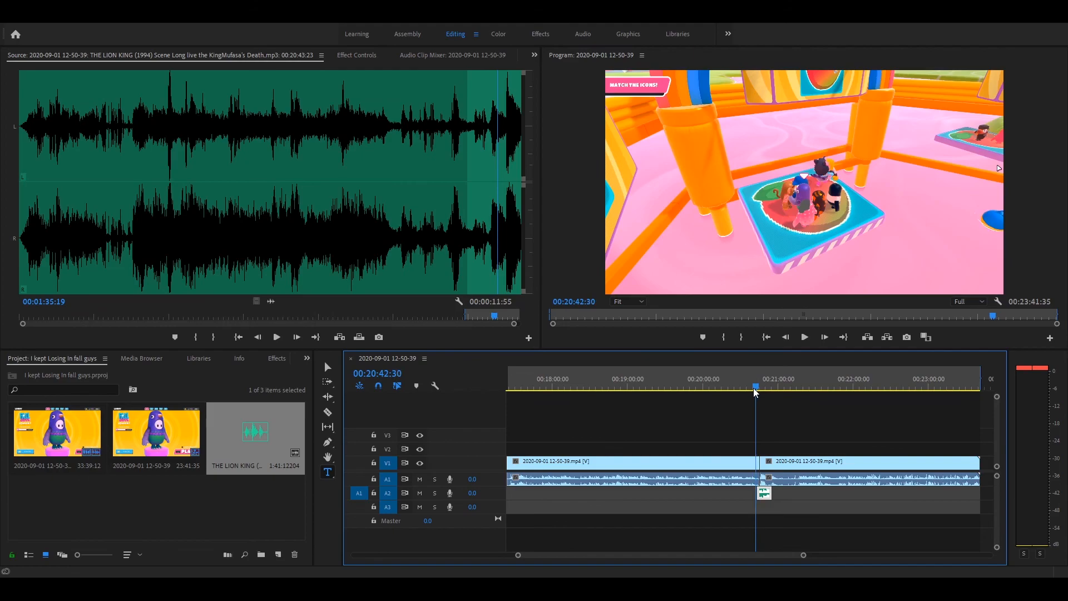
left_click_drag(766, 493, 765, 496)
left_click(803, 339)
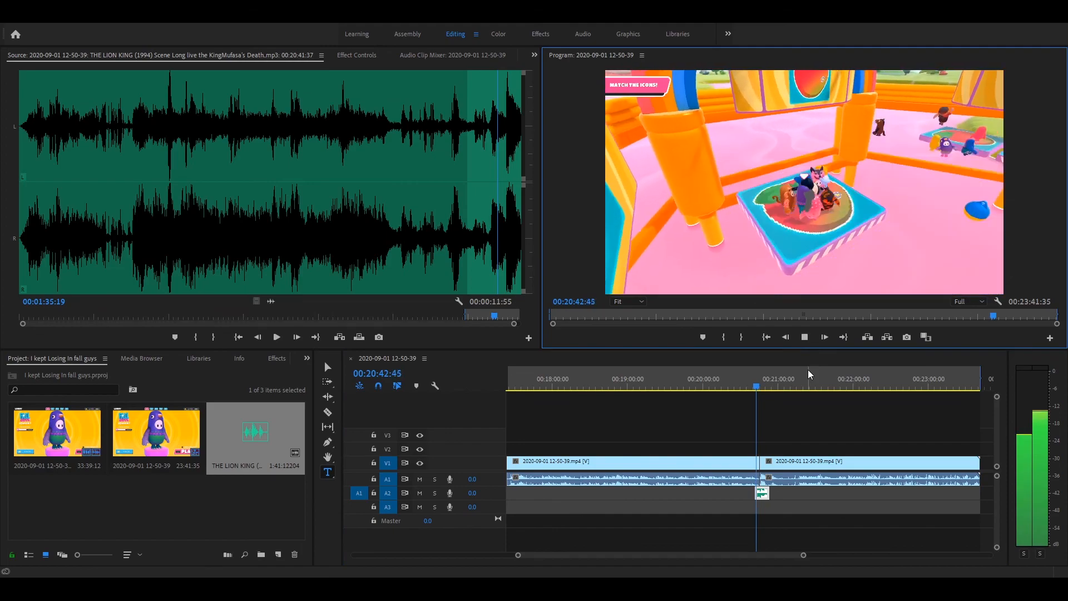
left_click(804, 337)
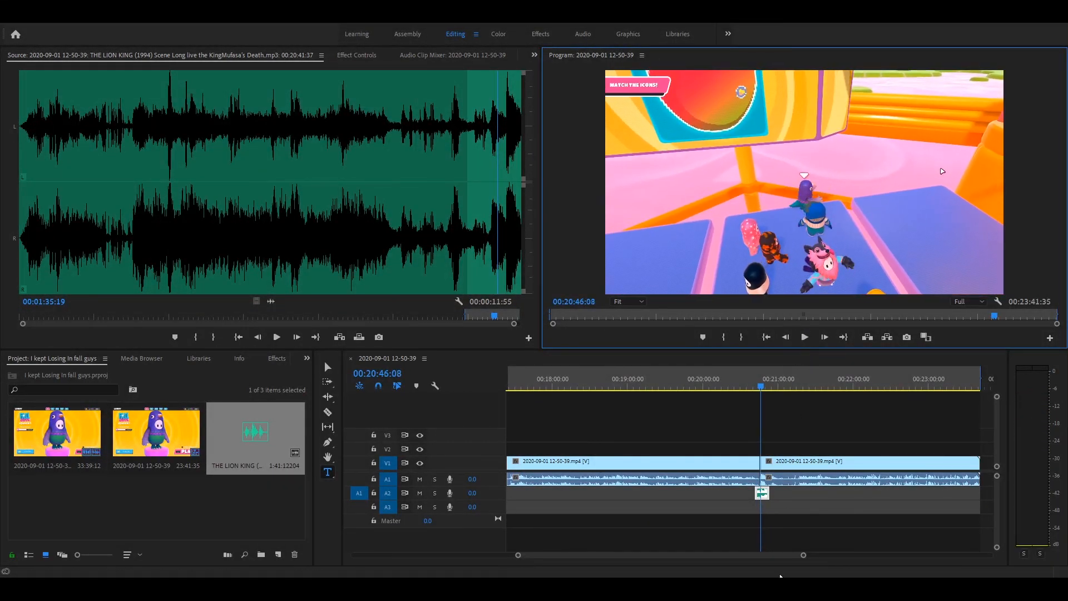
left_click_drag(804, 554, 724, 555)
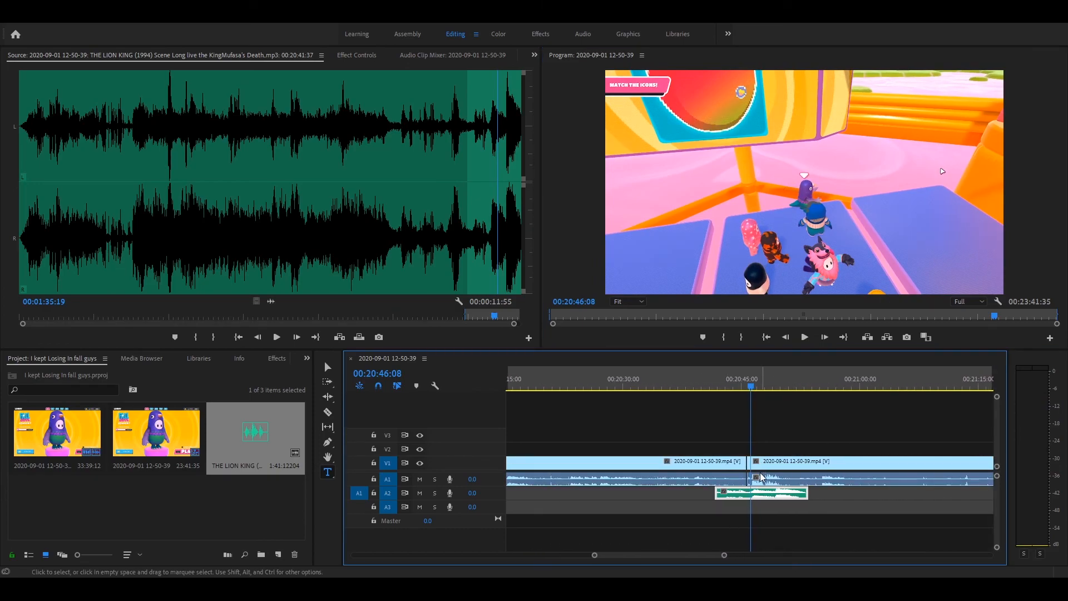
key("ctrl+s")
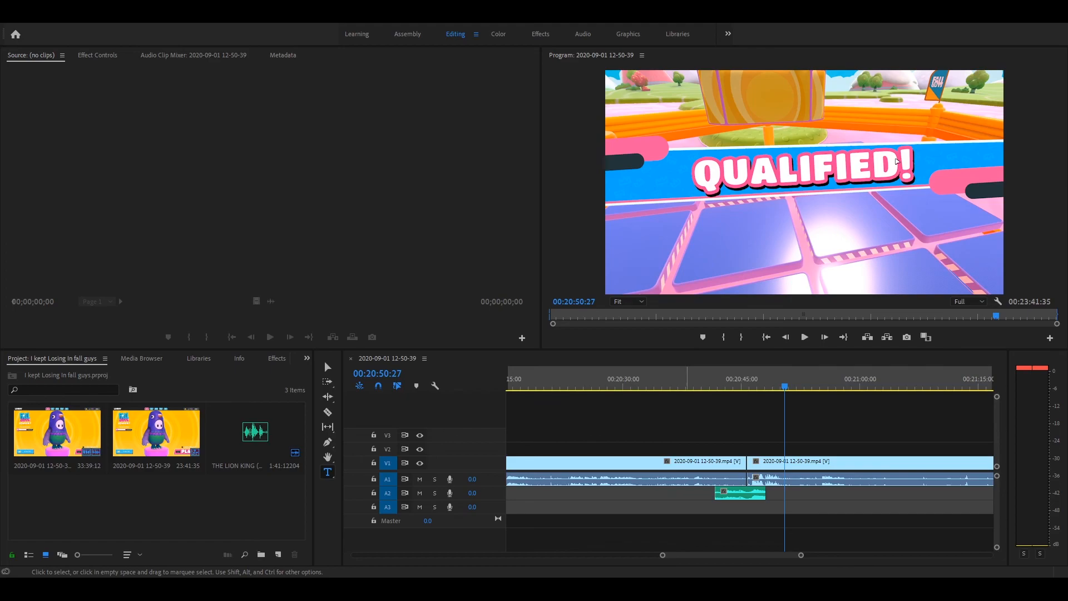
- Split the gameplay clip on V1 and A1 where the Lion King audio on track A2 ends
left_click(744, 503)
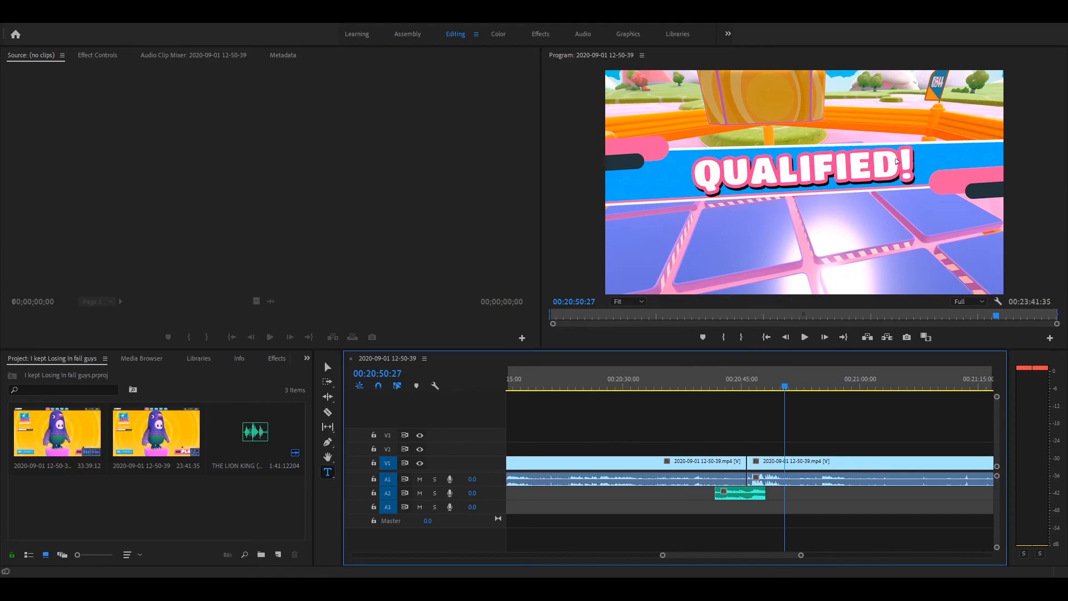
left_click_drag(784, 392, 703, 389)
key("c")
left_click(769, 478)
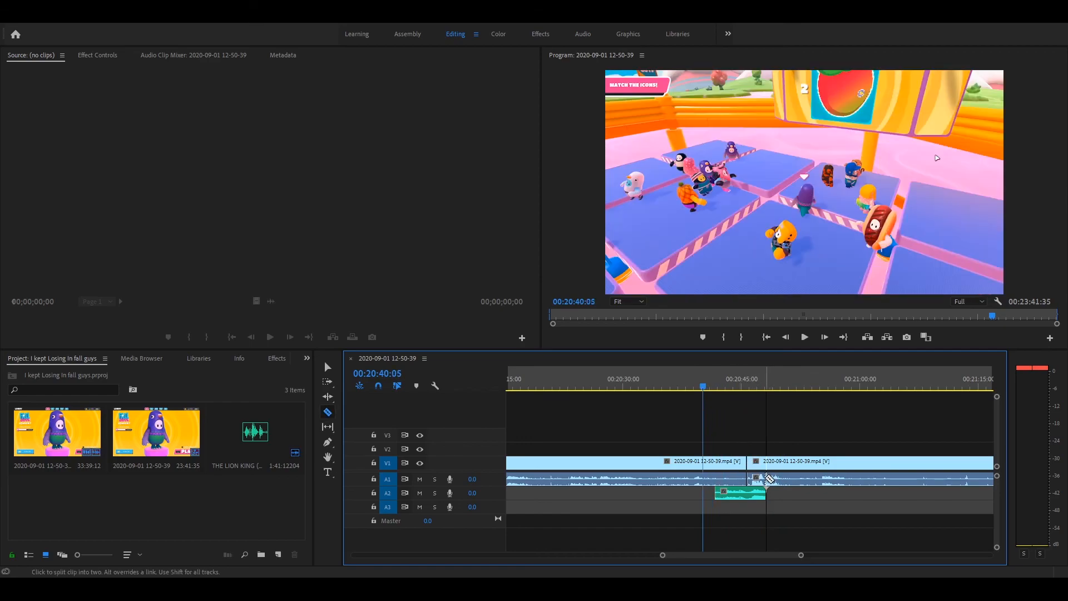
key("t")
- Apply the Black & White effect from Image Control to the short gameplay piece that ends with the Lion King audio
left_click(277, 358)
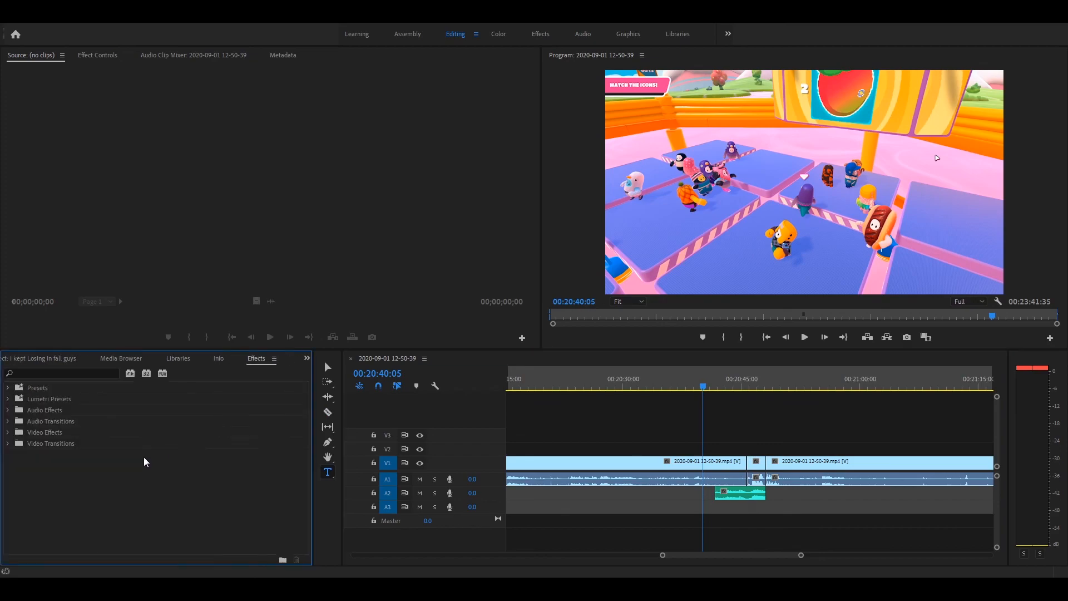
left_click(8, 433)
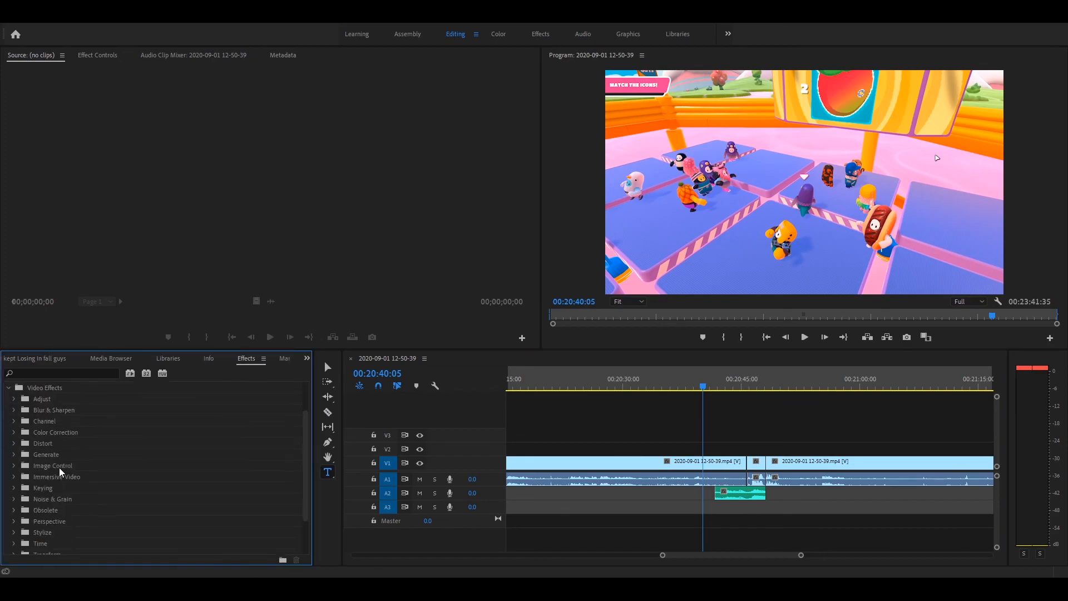
left_click(14, 466)
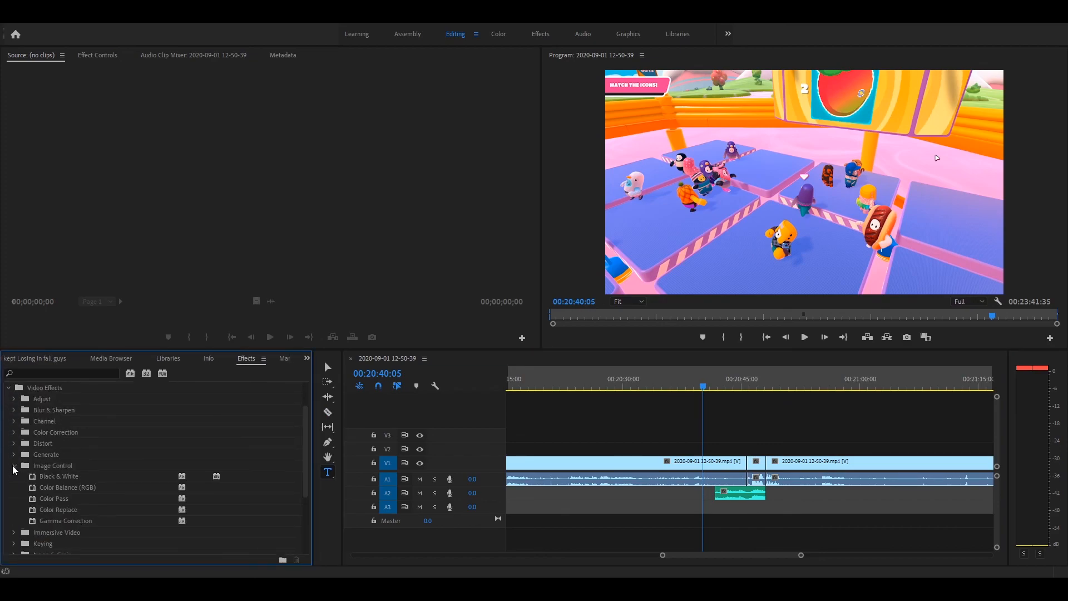
left_click_drag(124, 479, 586, 439)
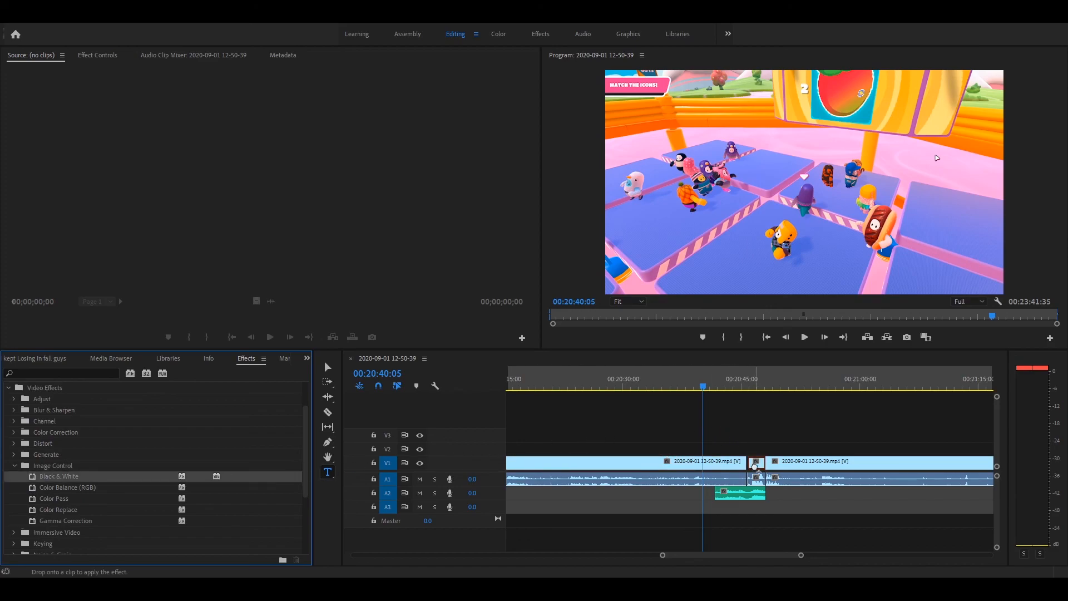
left_click_drag(759, 467, 760, 467)
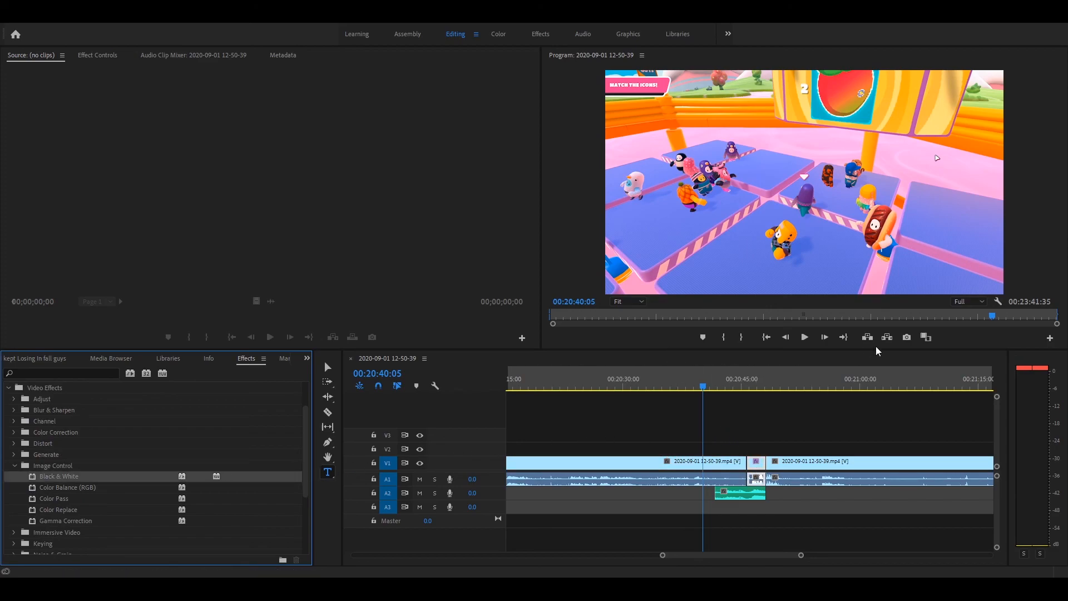
- Play the sequence from 00:20:40:05 and split the gameplay clip at 00:20:51:25, on the QUALIFIED! screen
left_click(804, 337)
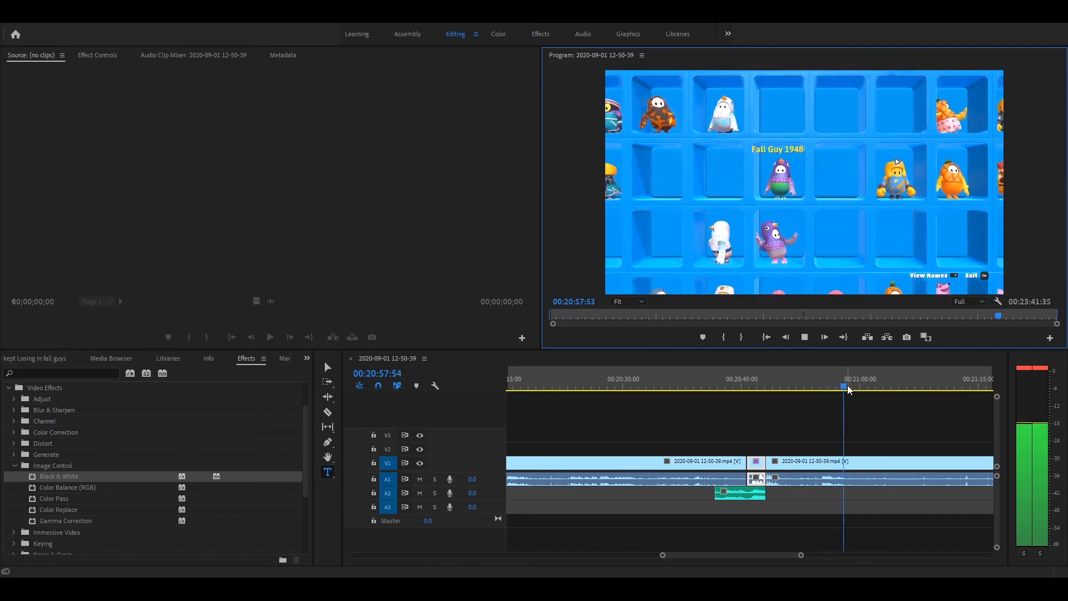
left_click_drag(848, 389, 791, 390)
key("c")
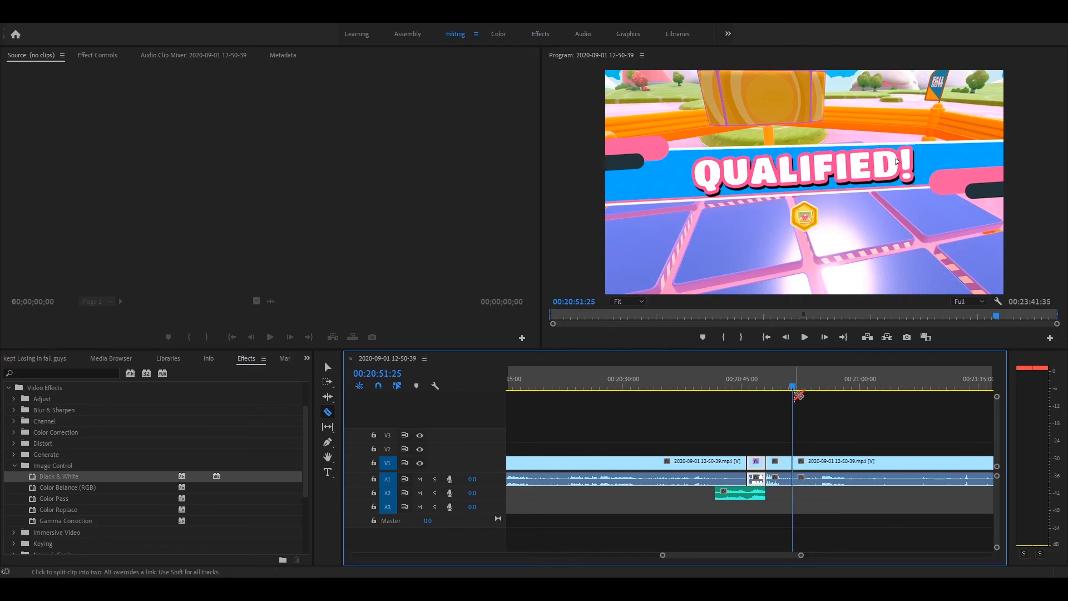
- Find the start of the Hoopsie Daisy round and split the gameplay clip there at 00:21:21:40
left_click_drag(795, 393, 924, 389)
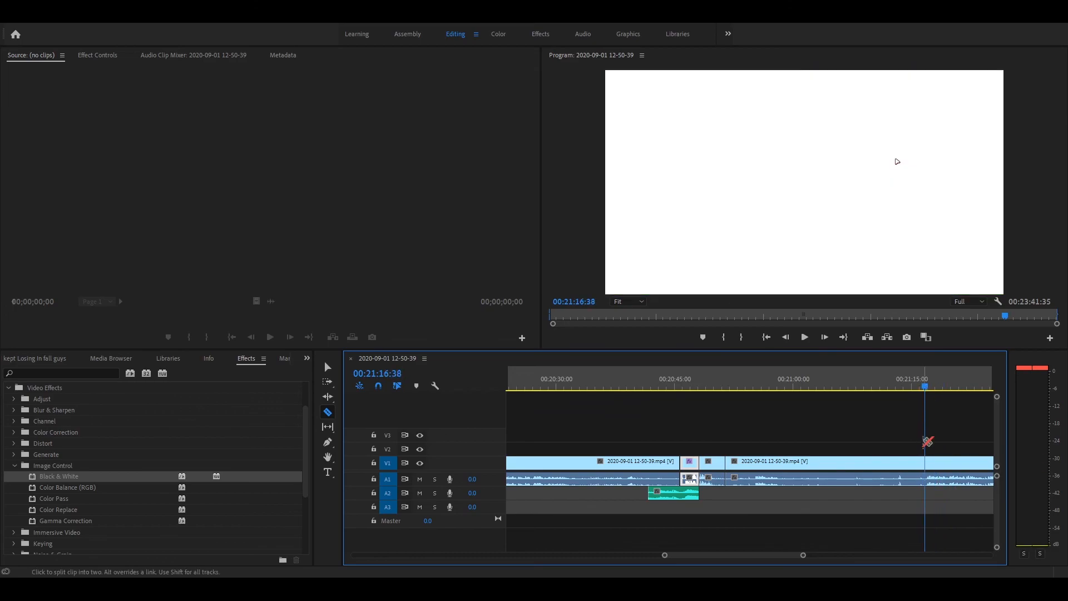
left_click_drag(926, 387, 947, 388)
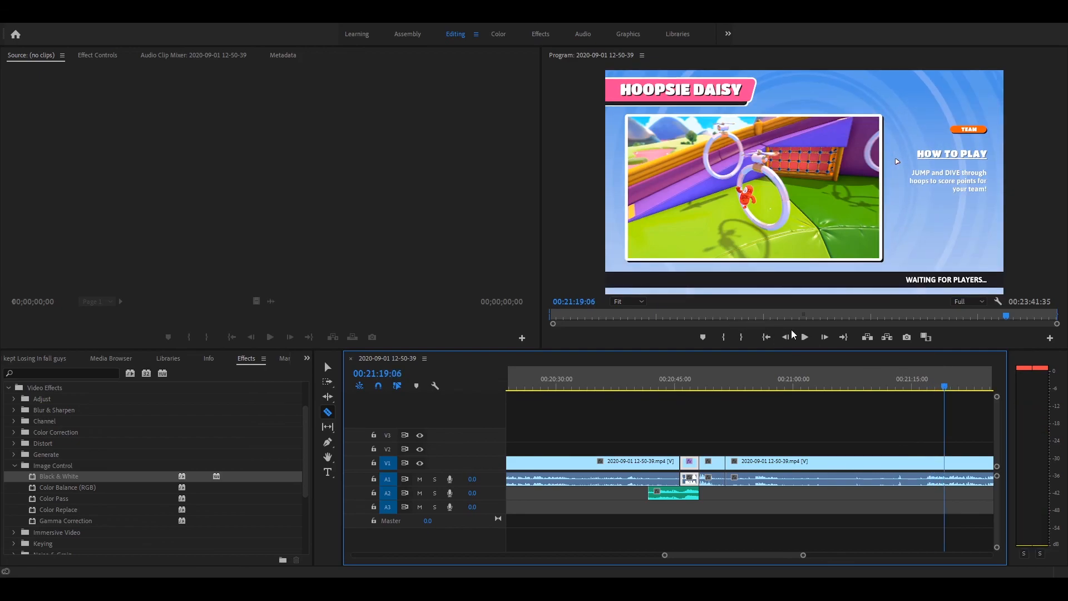
left_click(809, 339)
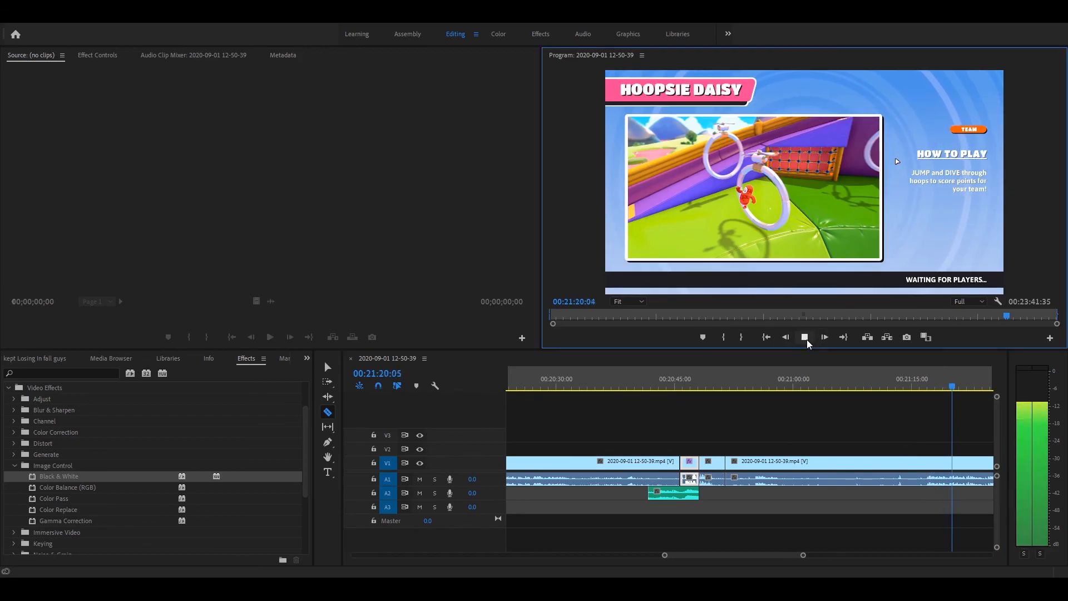
left_click(805, 338)
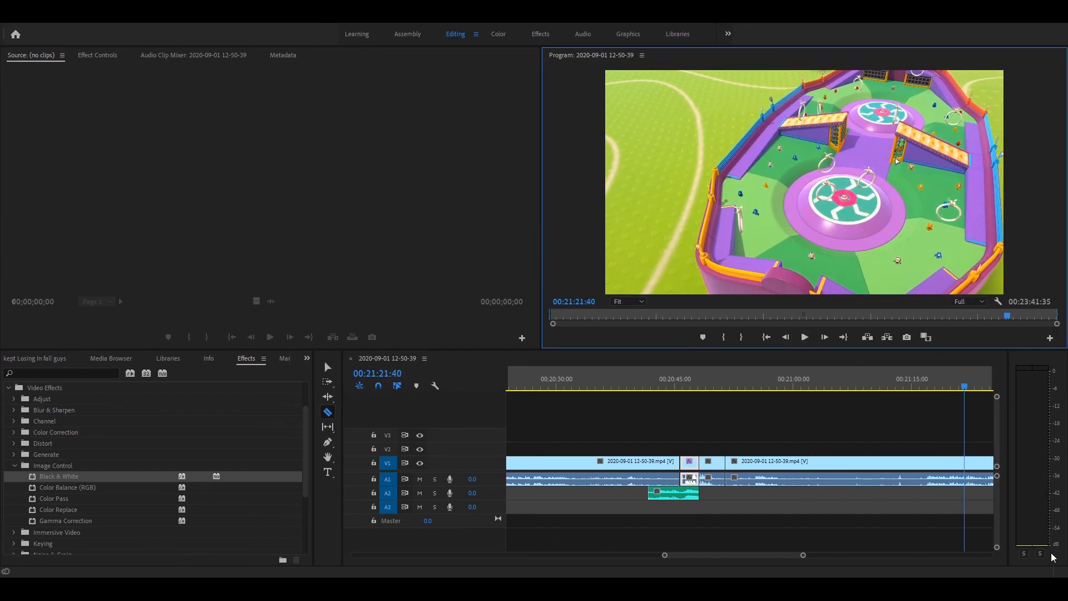
left_click(966, 469)
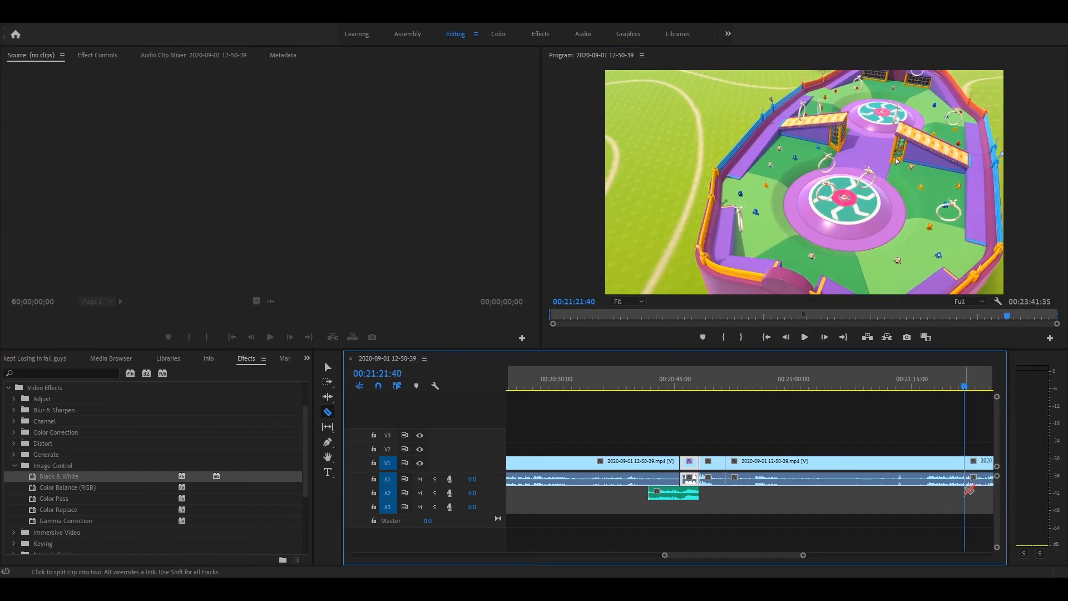
- Delete the gameplay piece between the splits at 00:20:51:25 and 00:21:21:40 and move the following clip earlier to close the gap
scroll(753, 549, "down", 5)
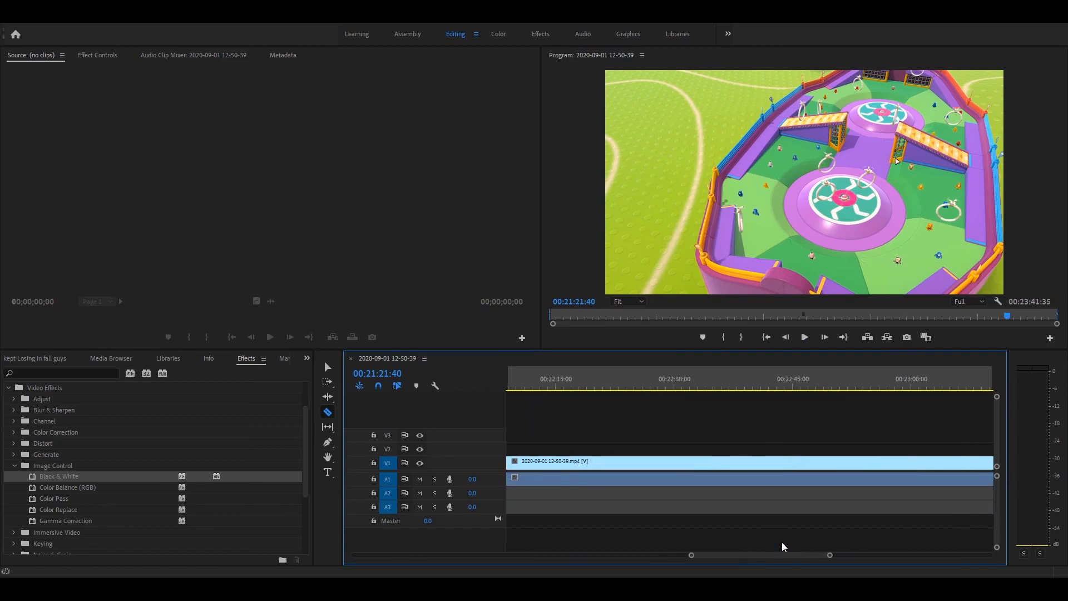
scroll(768, 533, "up", 5)
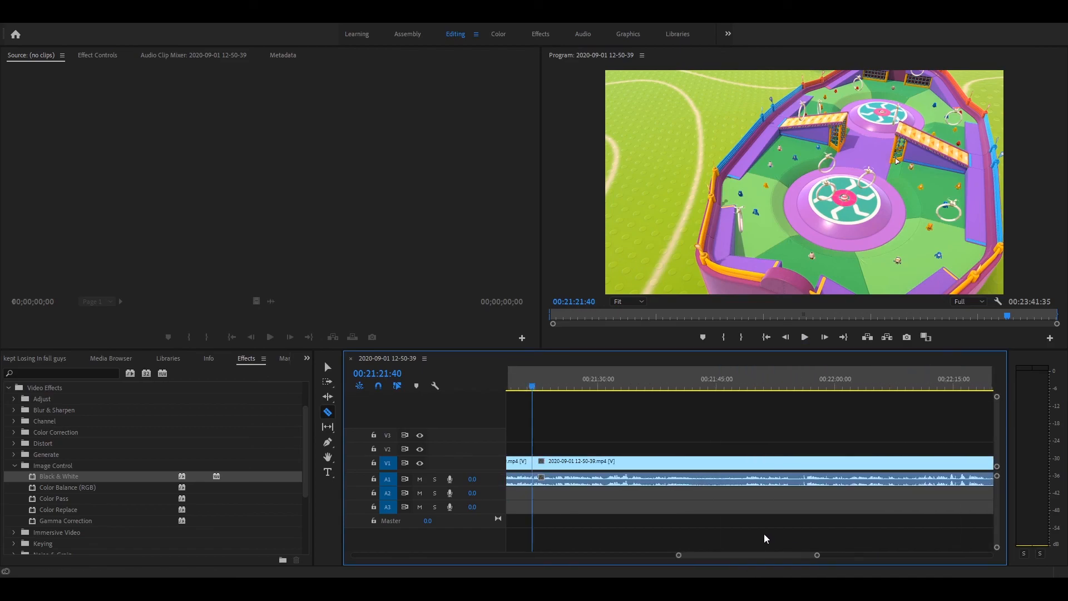
key("v")
left_click(812, 457)
mouse_move(841, 473)
left_mouse_down()
mouse_move(972, 471)
mouse_move(823, 481)
left_mouse_up()
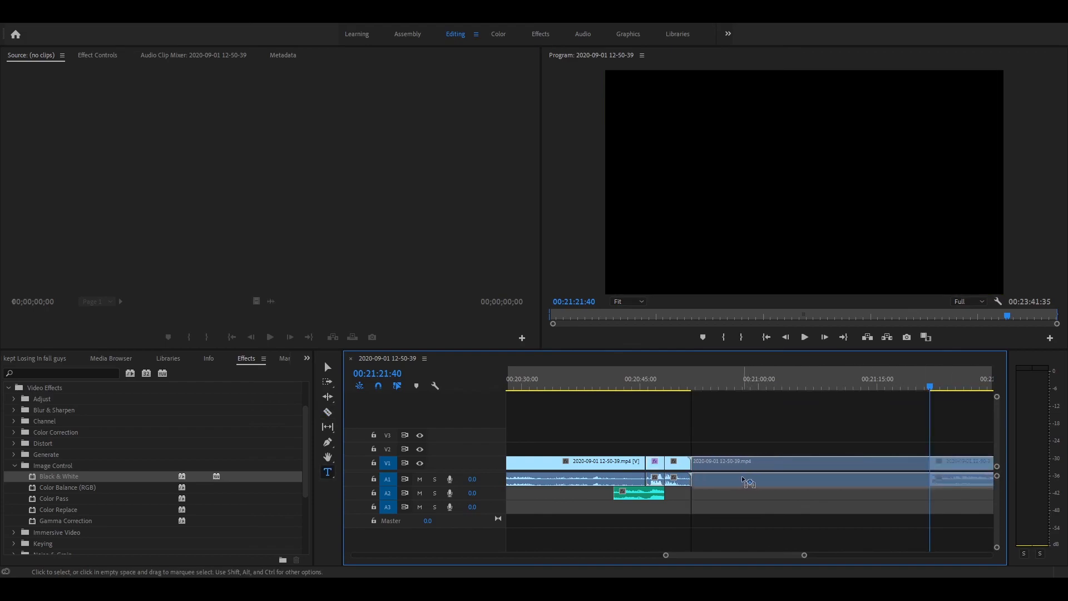
left_click_drag(742, 478, 733, 478)
- Find the end of the tail-grabbing round and play up to the ELIMINATED! screen, stopping at 00:05:20:48
left_click_drag(804, 555, 913, 555)
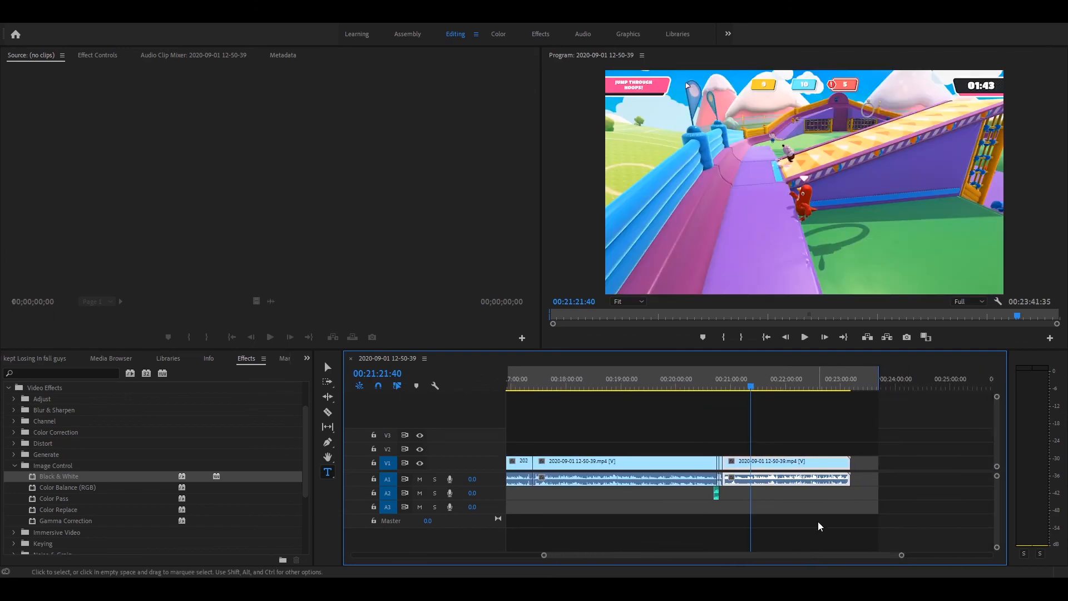
left_click_drag(750, 389, 793, 416)
left_click(806, 340)
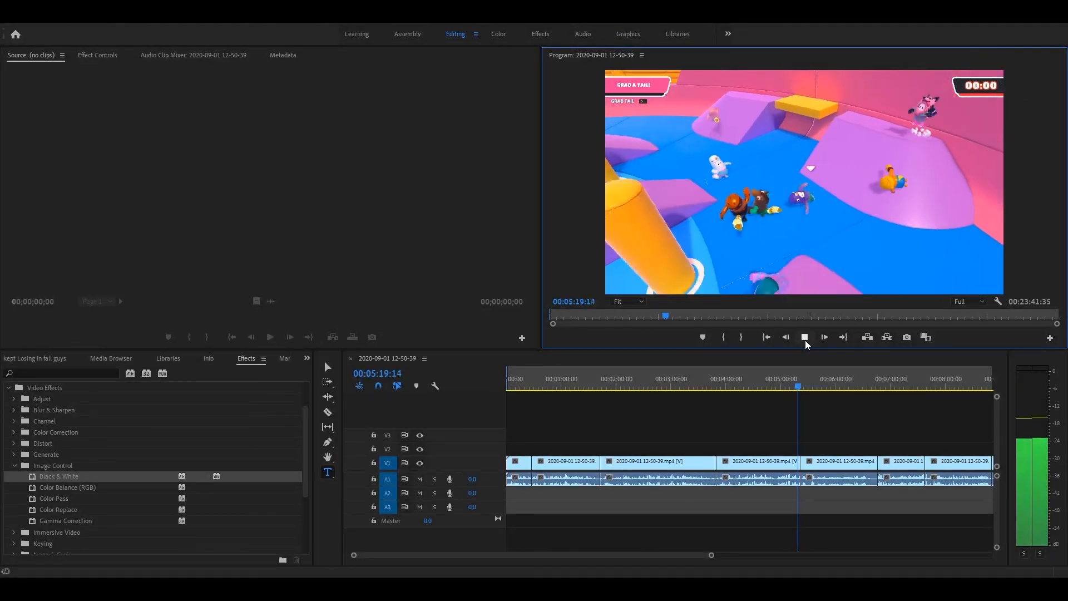
left_click(806, 339)
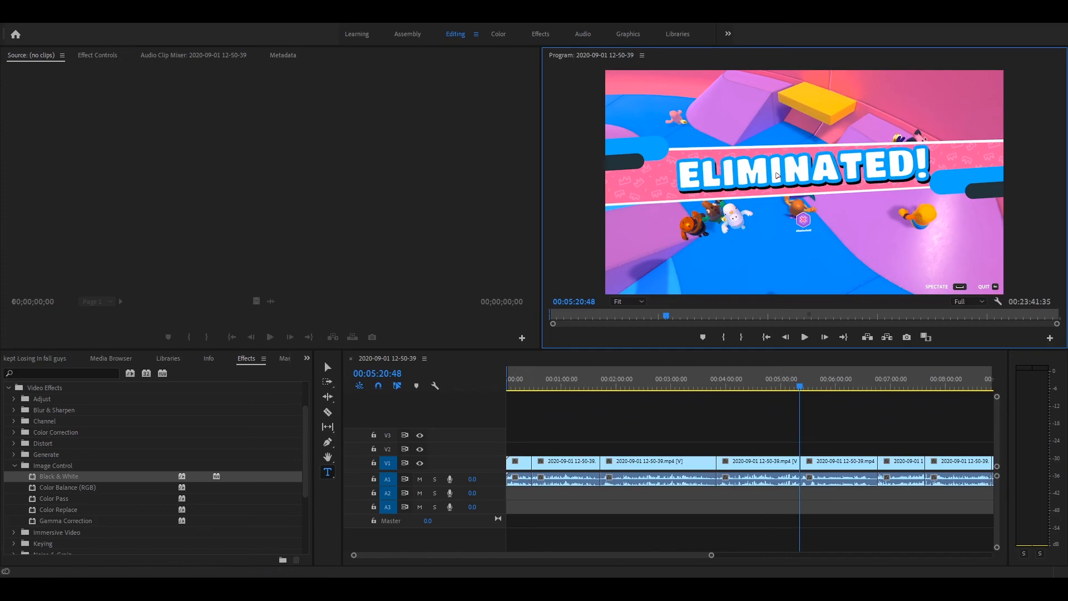
left_click(776, 175)
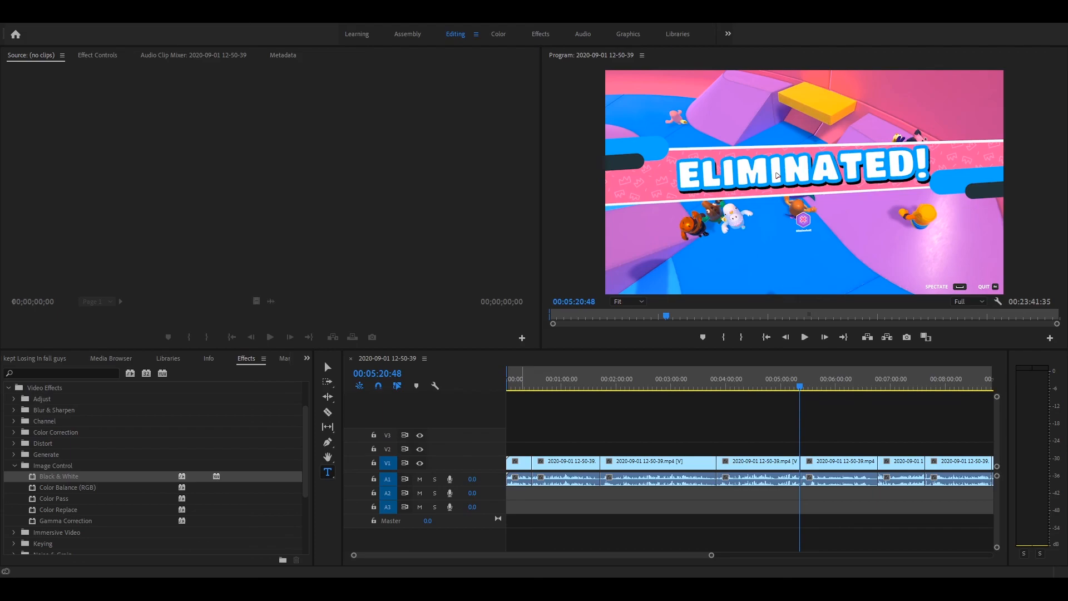
- Import Rotoscope_hd.mp4 into the project and place it on tracks V2 and A3 around the ELIMINATED! moment
left_click(34, 358)
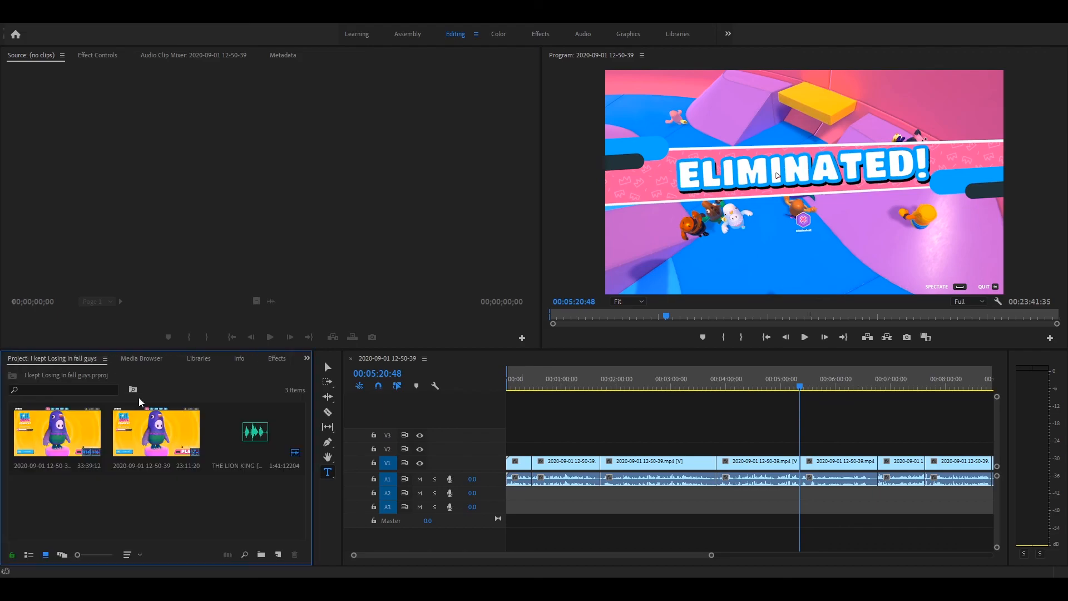
left_click_drag(209, 412, 189, 504)
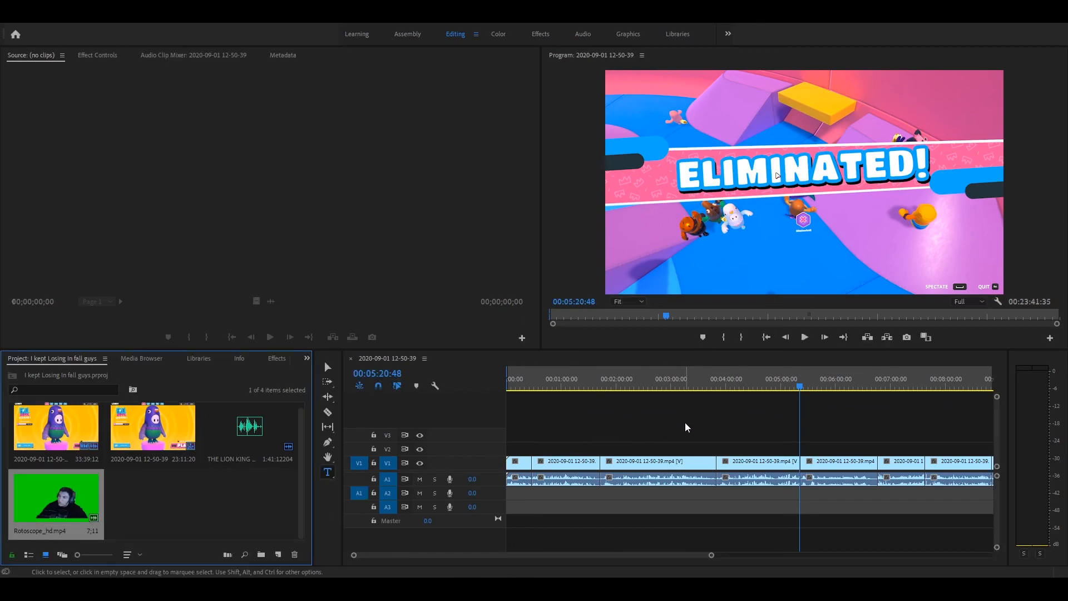
left_click_drag(20, 535, 798, 456)
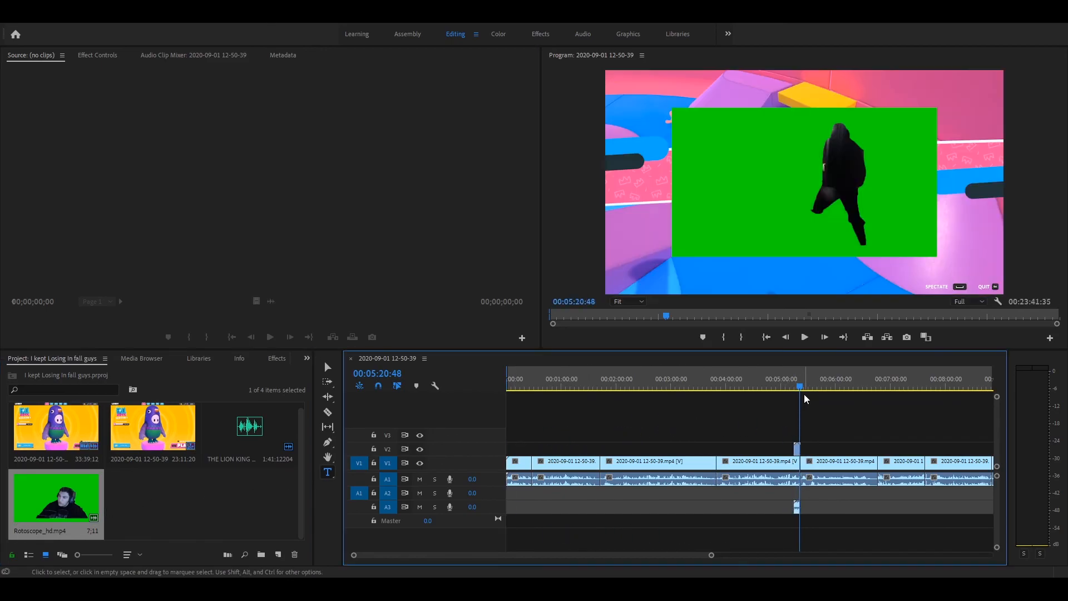
left_click_drag(804, 393, 795, 392)
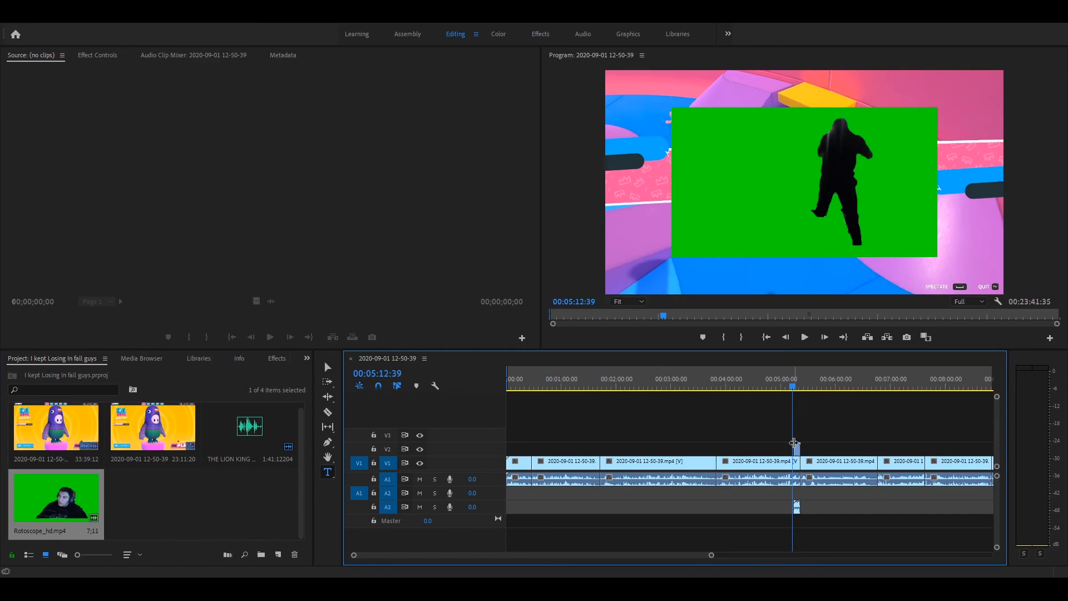
left_click(799, 453)
left_click_drag(801, 452, 804, 453)
- Preview the green-screen overlay up to 00:05:15:05 and enlarge the Rotoscope_hd.mp4 clip on V2 to fill the frame
left_click(794, 392)
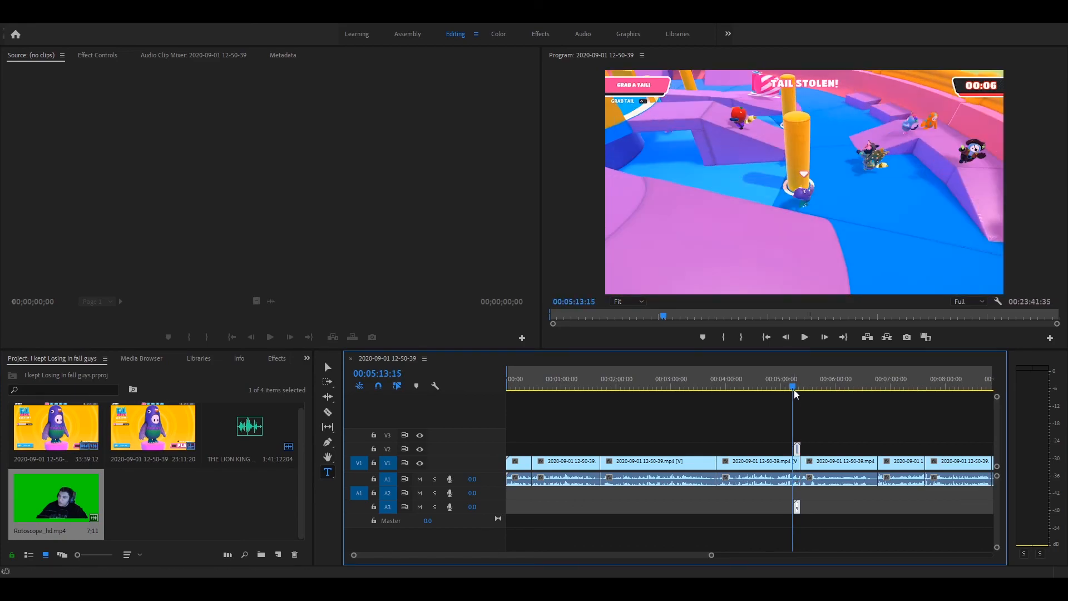
left_click(805, 337)
left_click(804, 338)
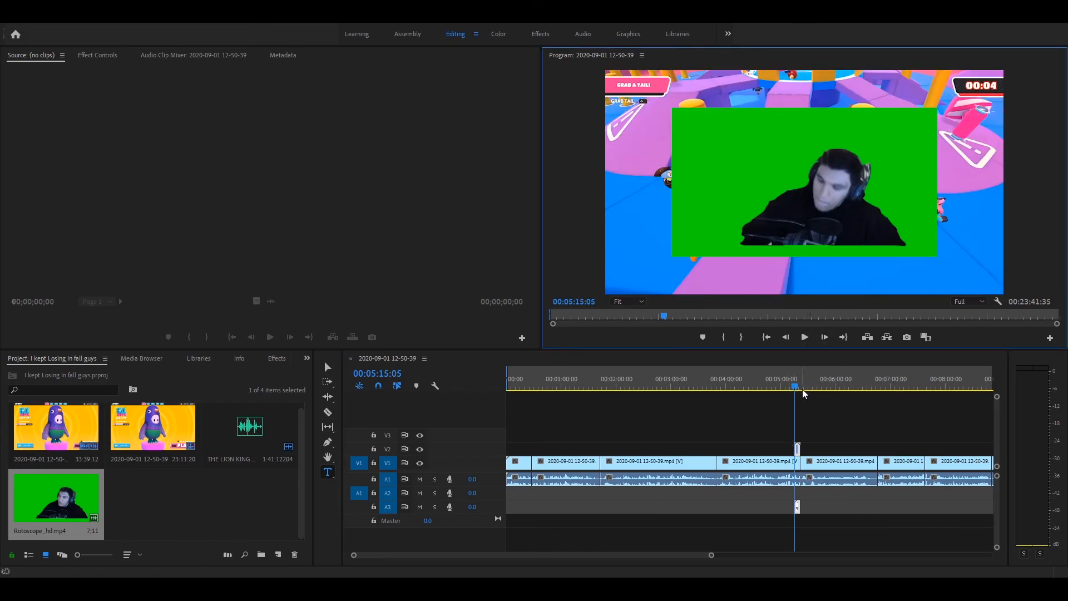
left_click(801, 451)
left_click(826, 449)
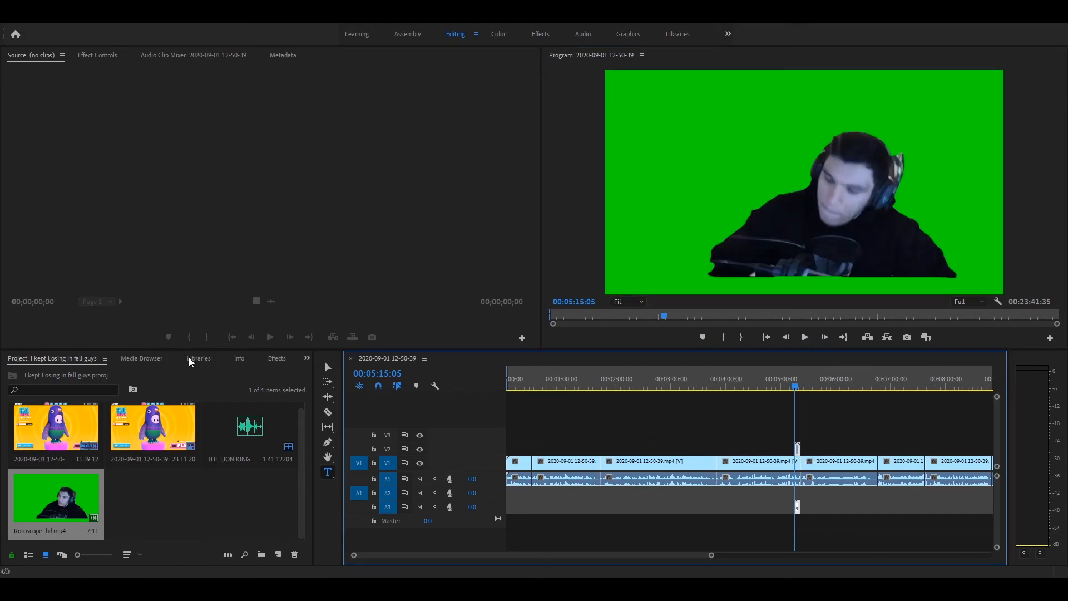
- Apply the Ultra Key effect from the Keying group to the Rotoscope_hd.mp4 clip on V2
left_click(274, 359)
scroll(25, 488, "down", 2)
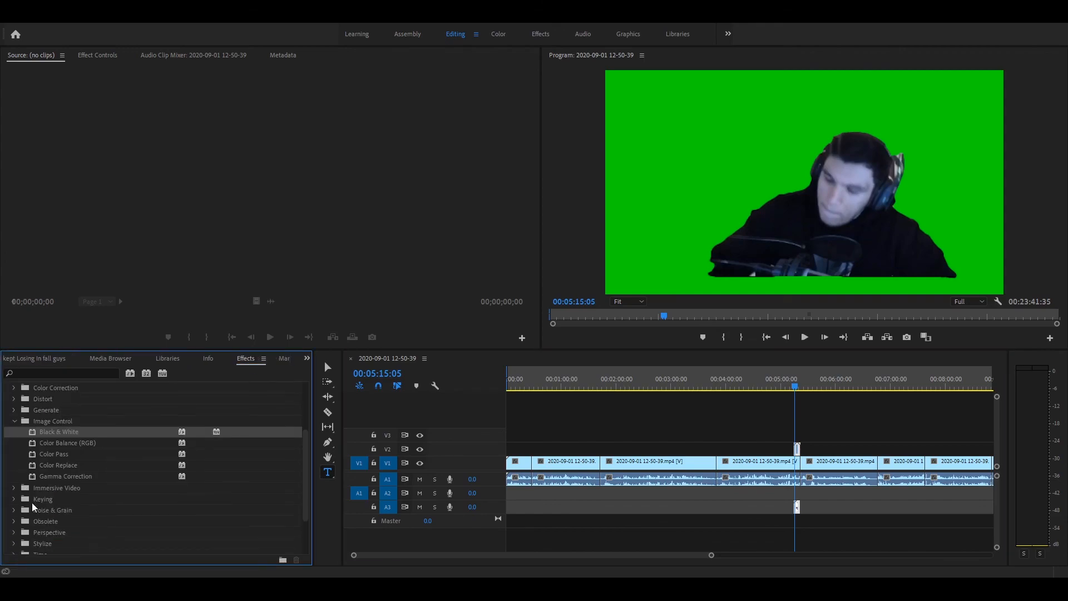
left_click(14, 499)
scroll(25, 500, "down", 3)
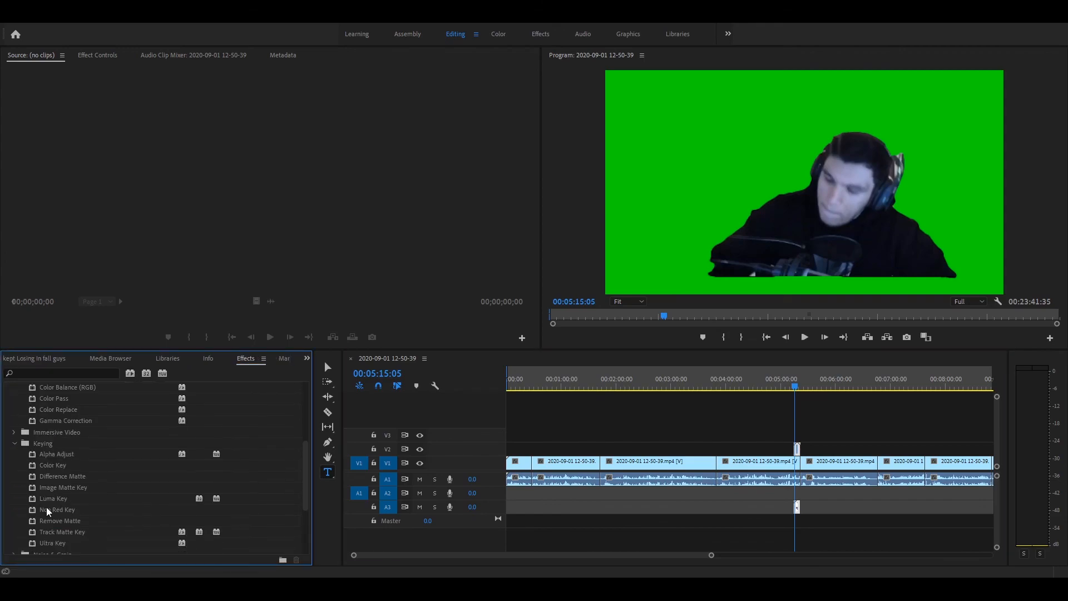
left_click(69, 533)
left_click_drag(70, 535, 783, 465)
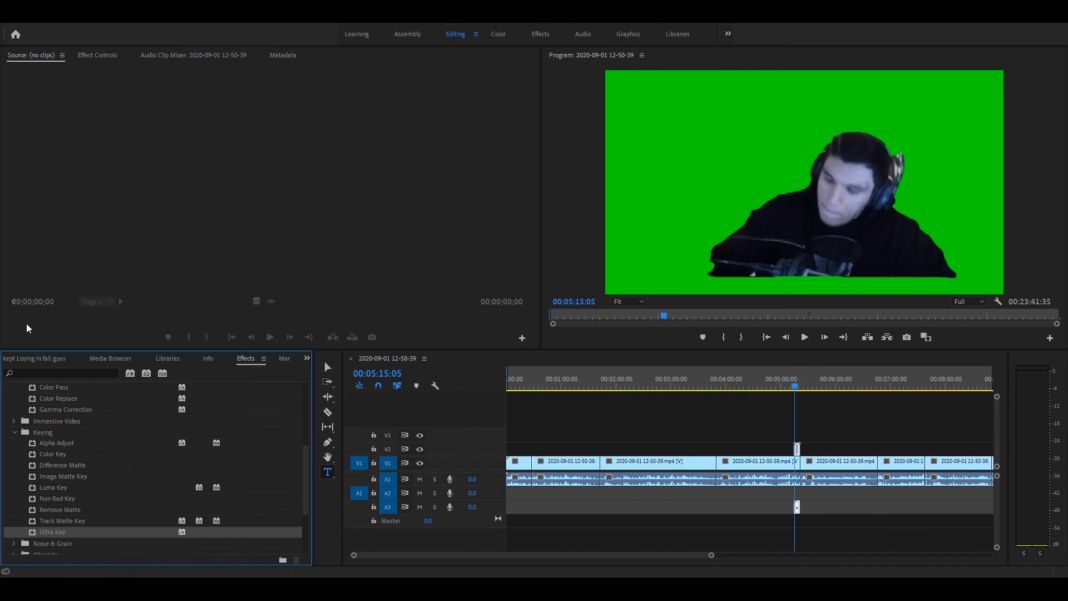
- Set the Ultra Key colour of the Rotoscope_hd.mp4 clip by sampling its green background
left_click(46, 357)
left_click(797, 446)
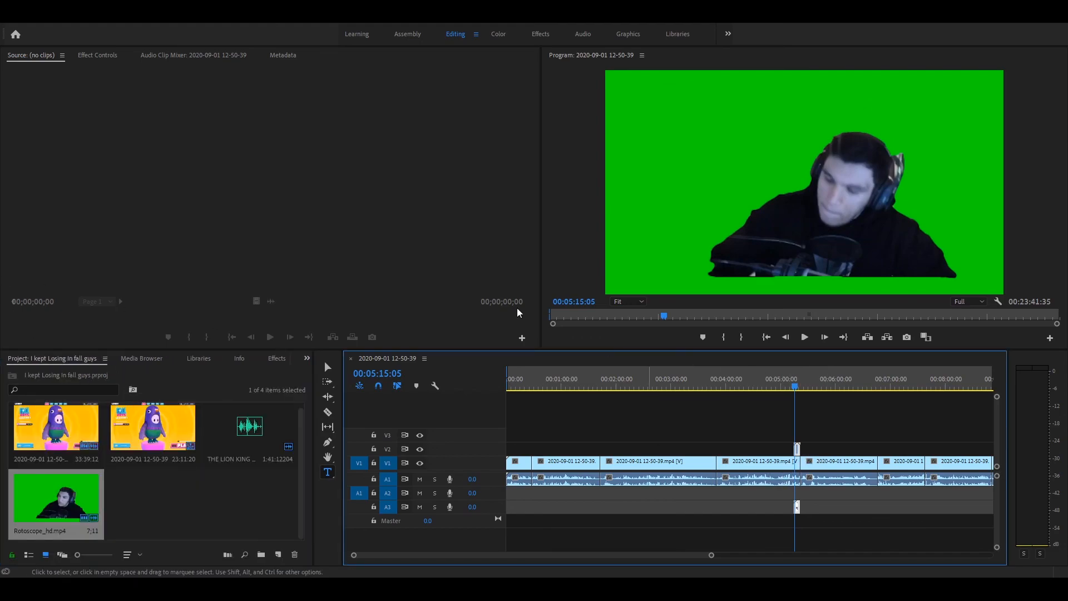
left_click(94, 55)
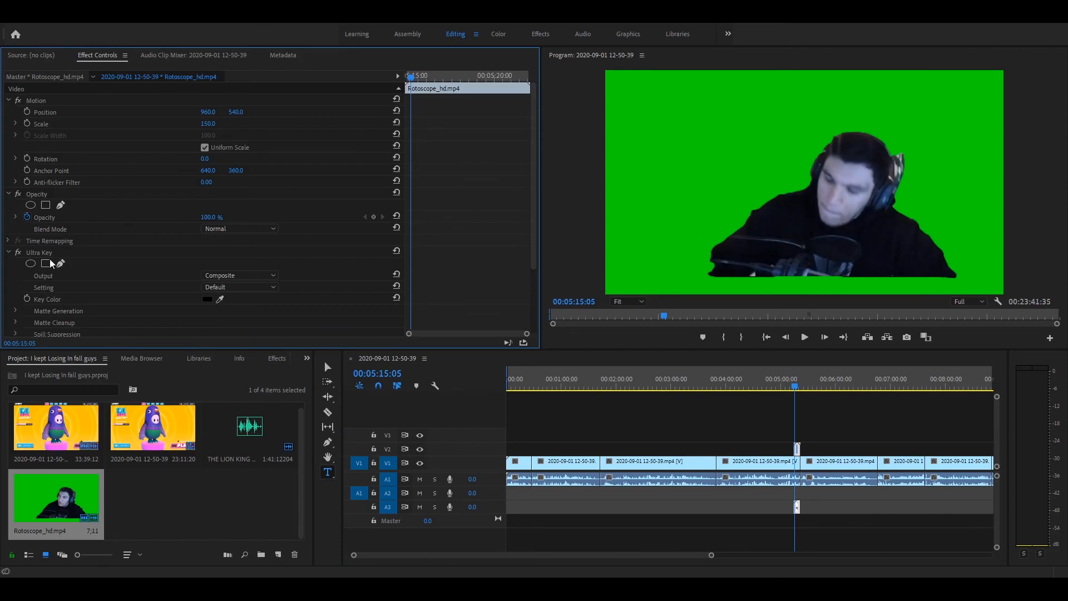
left_click(223, 297)
left_click(674, 122)
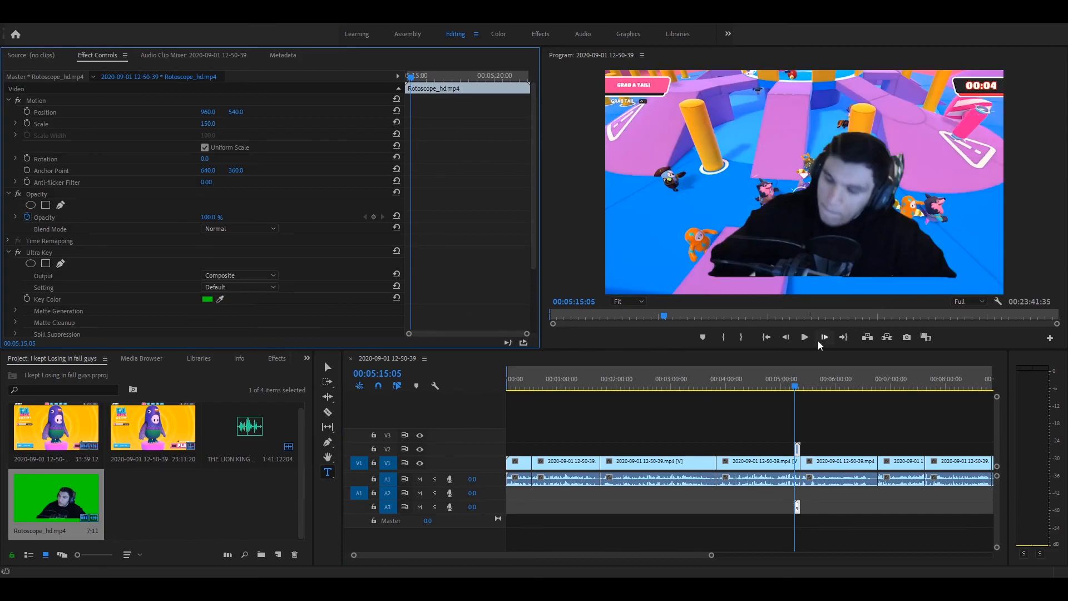
- Preview the keyed overlay and move the Rotoscope_hd.mp4 clip later so it starts at 00:05:18:07
left_click(803, 338)
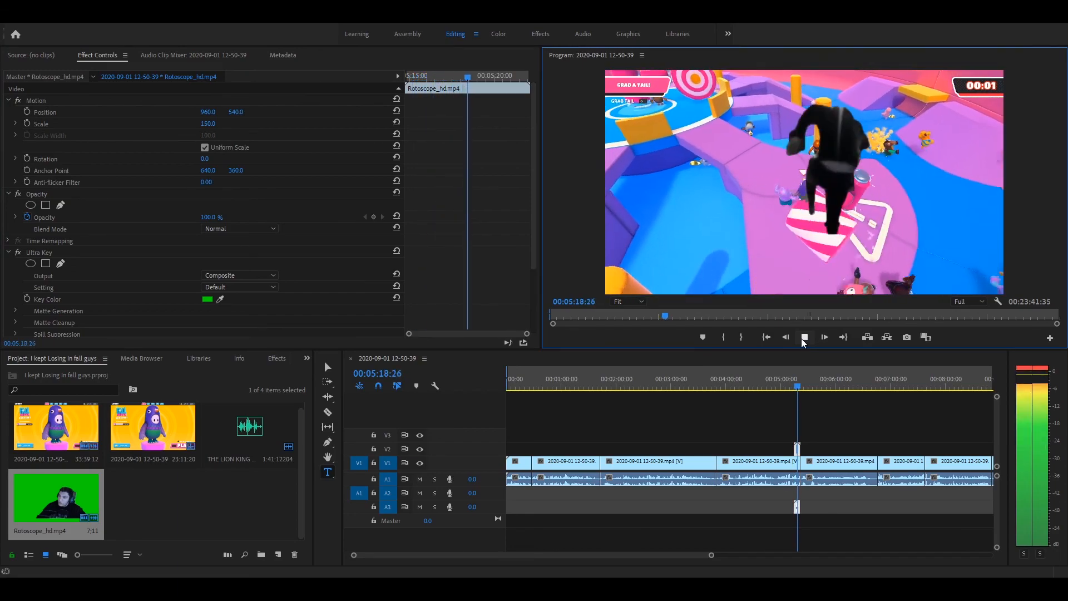
left_click(796, 385)
left_click_drag(796, 385, 795, 384)
left_click_drag(796, 448, 799, 448)
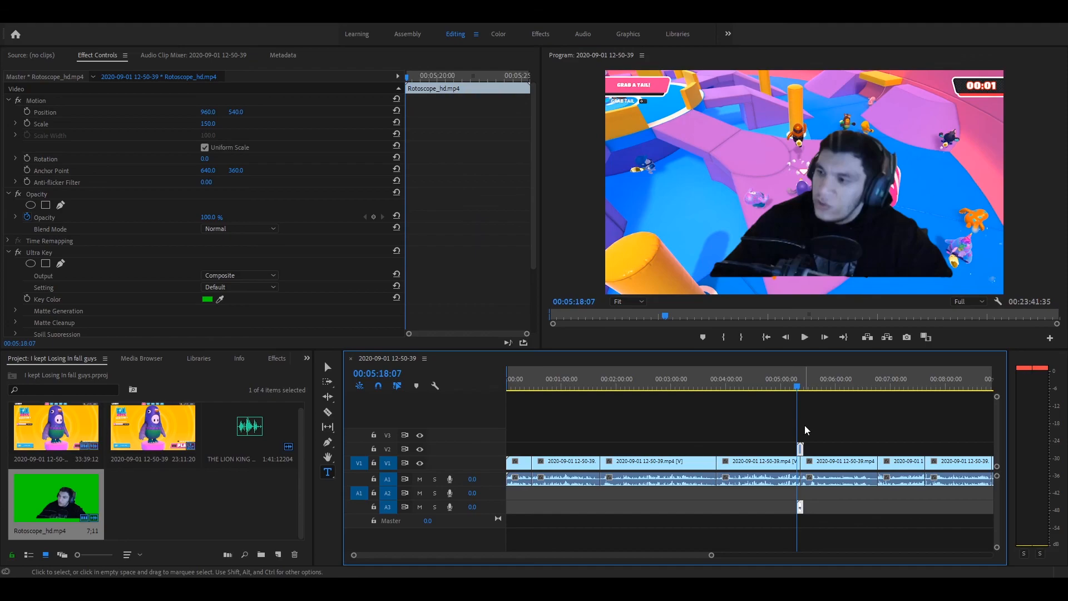
- Play the sequence from 00:05:18:07 through the keyed overlay and stop at 00:05:28:15
left_click(808, 338)
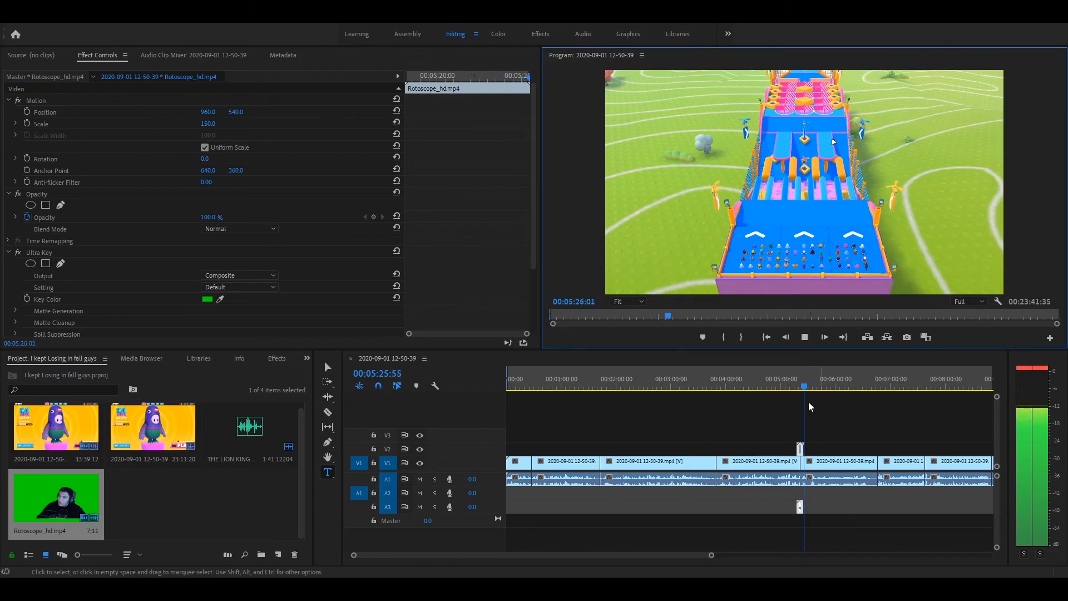
left_click(803, 338)
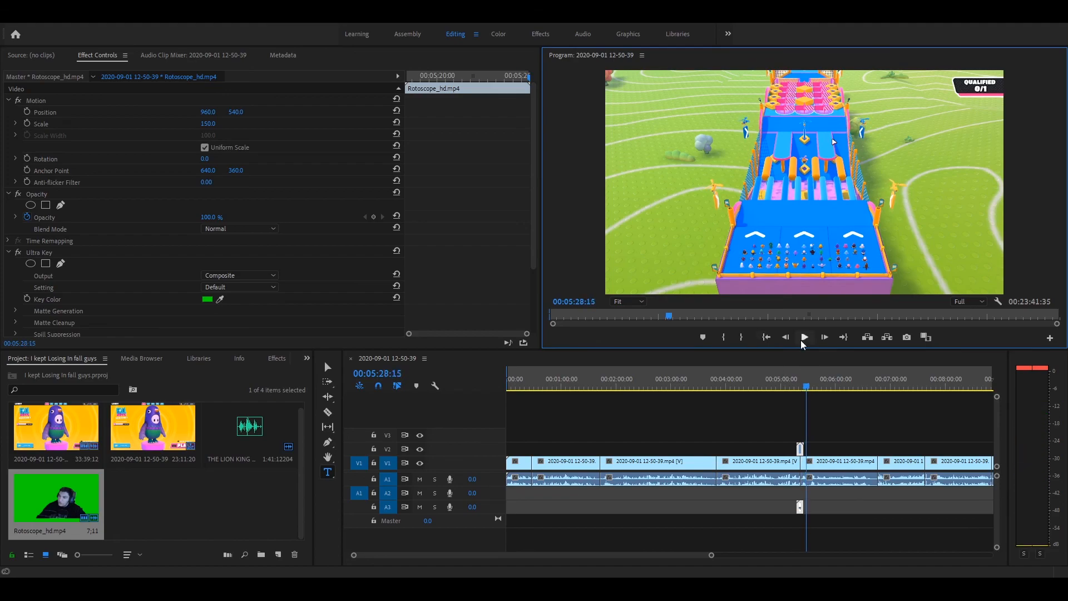
left_click(526, 589)
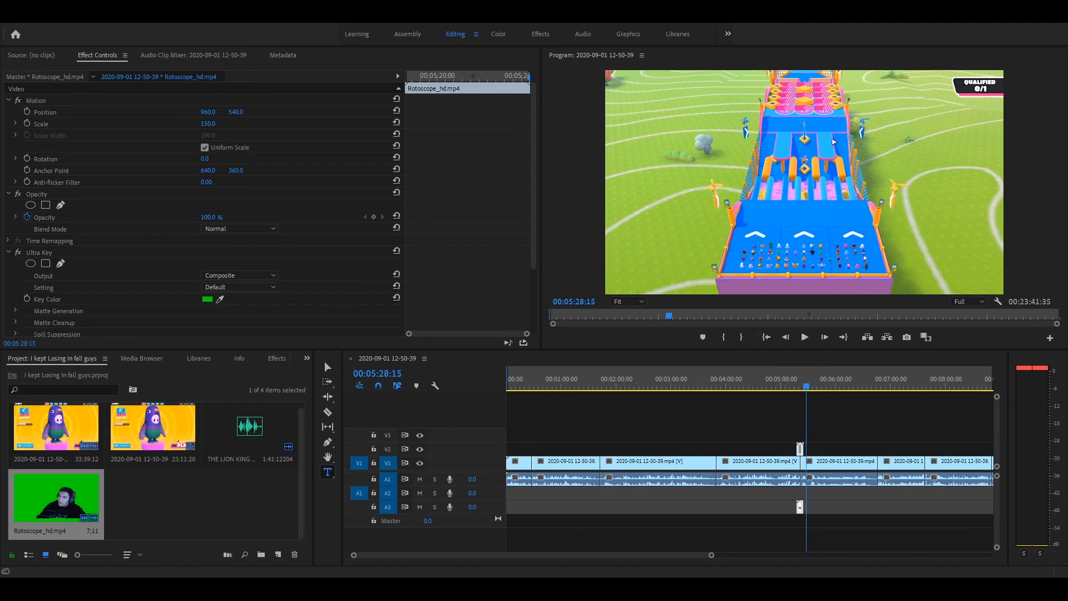